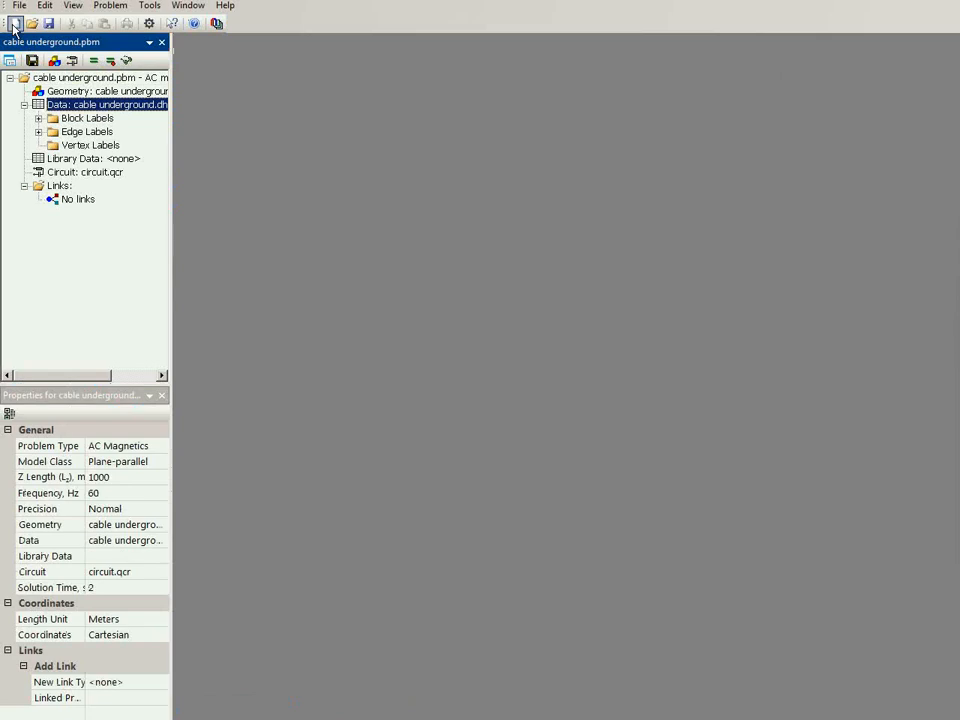
- Start a new problem named cable_heat in the D:\ folder and proceed to its general parameters
left_click(13, 25)
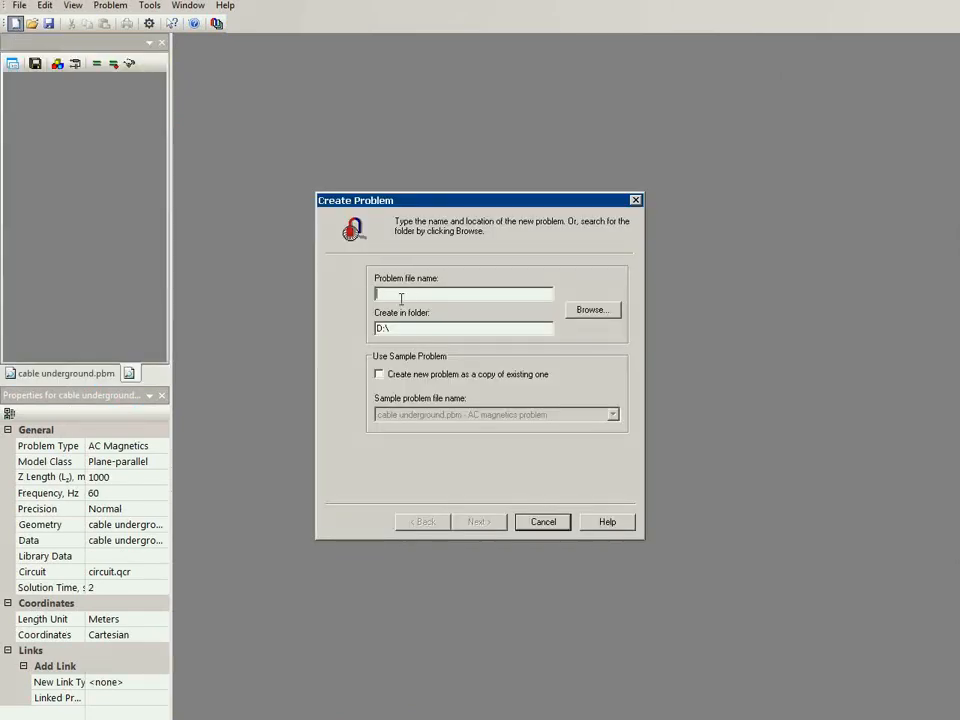
type("heat")
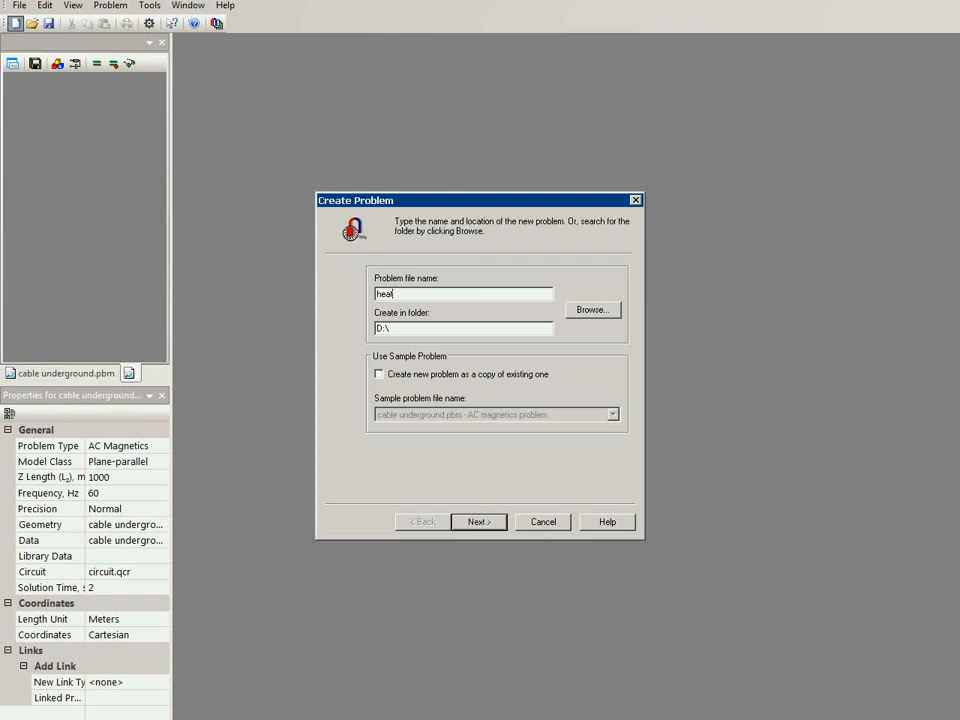
key("shift+Home")
type("ca")
left_click(496, 526)
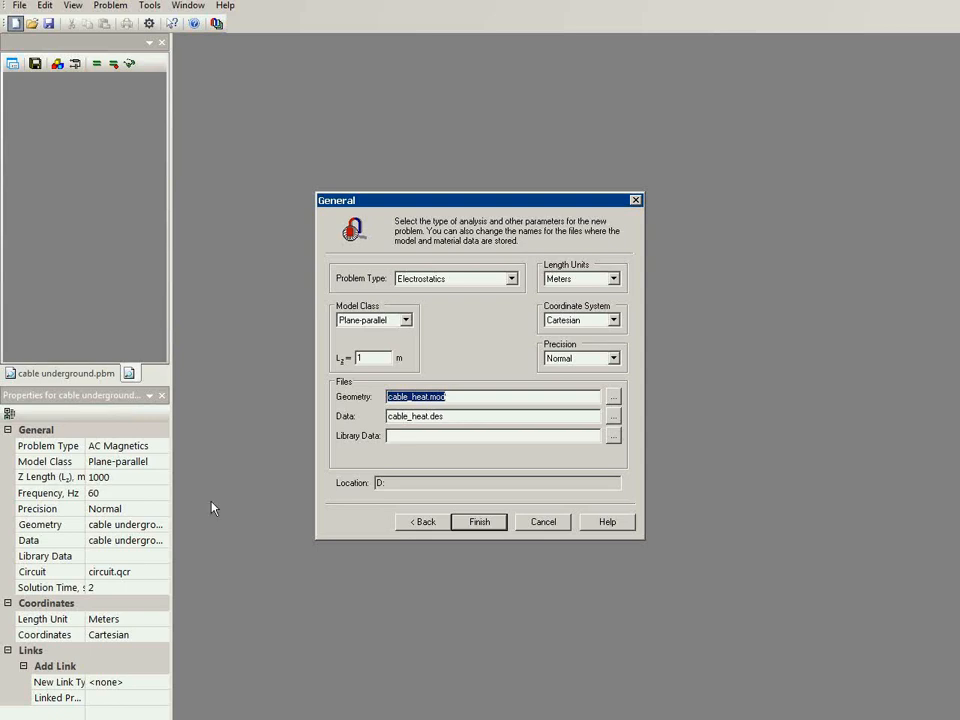
- Set the problem type to Steady-State Heat Transfer and the plane-parallel model's Lz length to 1000 m
left_click(431, 279)
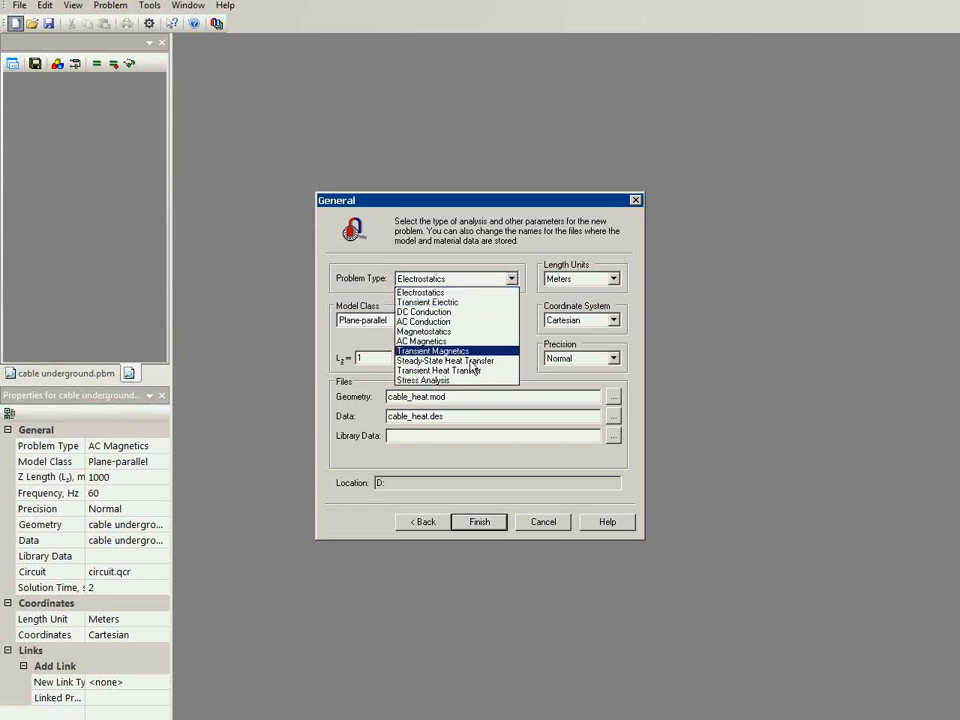
left_click(470, 361)
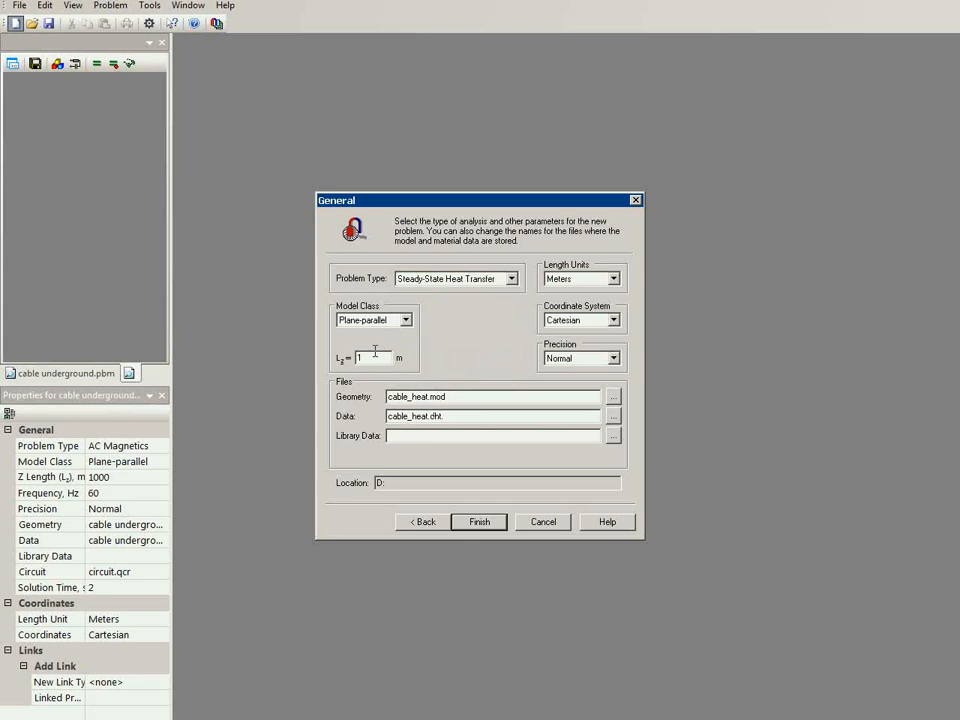
type("000")
- Assign cable underground.mod from drive D: as the geometry file and finish creating the problem
left_click_drag(456, 397, 383, 397)
key("Delete")
left_click(612, 398)
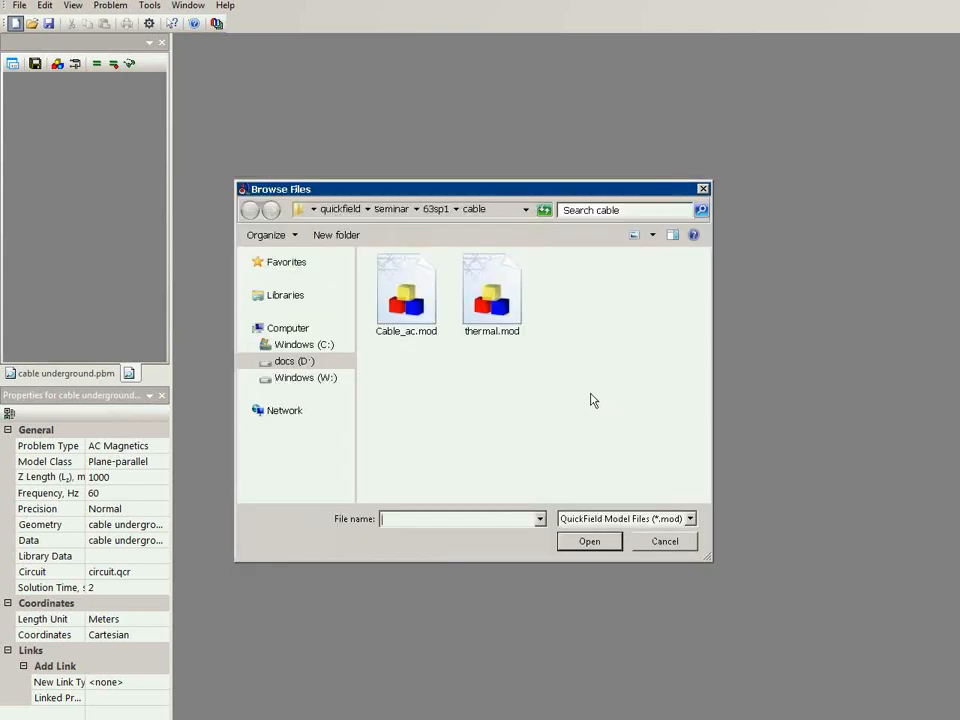
left_click(300, 362)
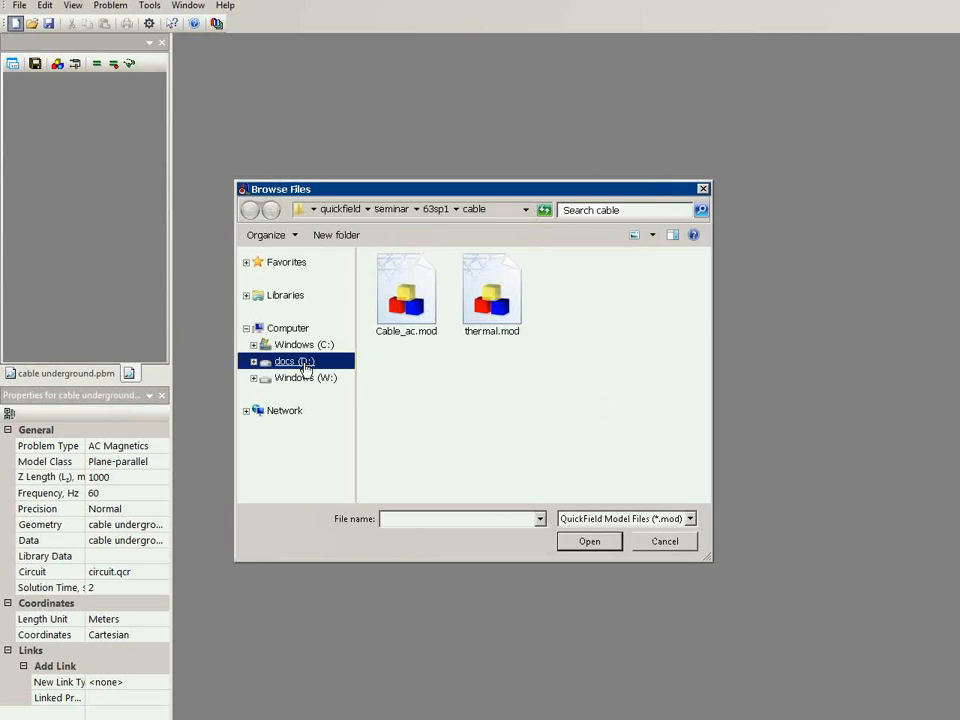
scroll(538, 304, "down", 3)
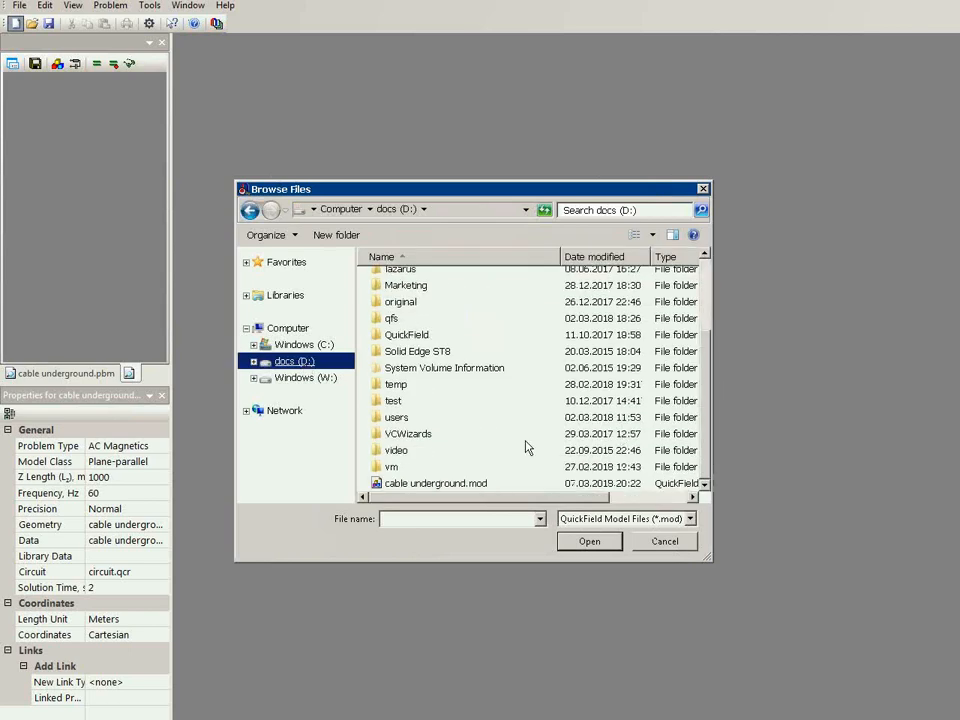
left_click(458, 485)
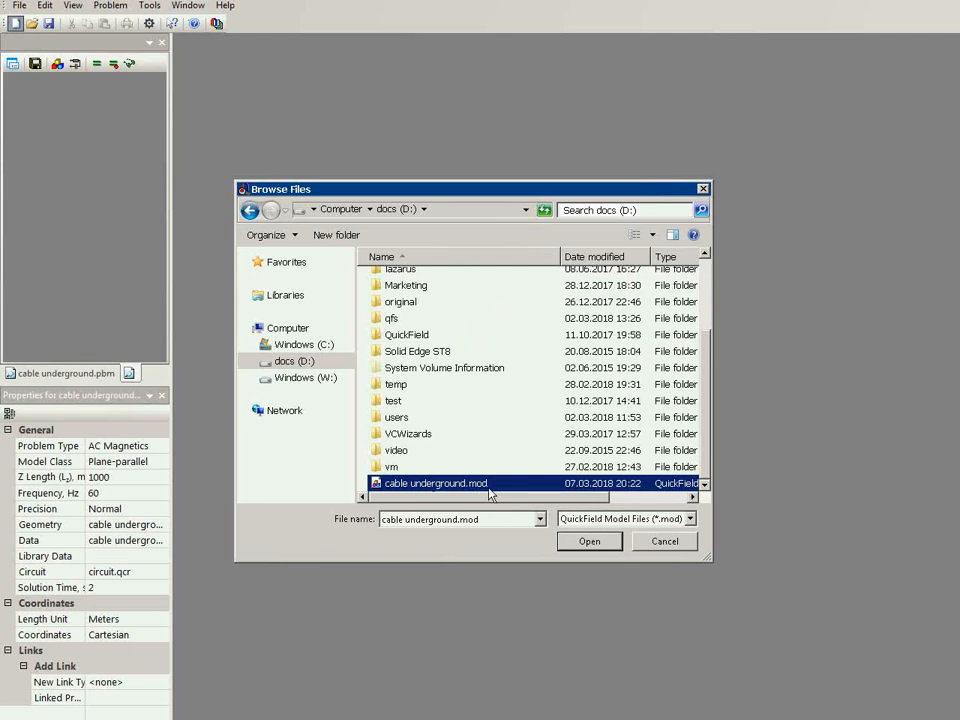
left_click(591, 543)
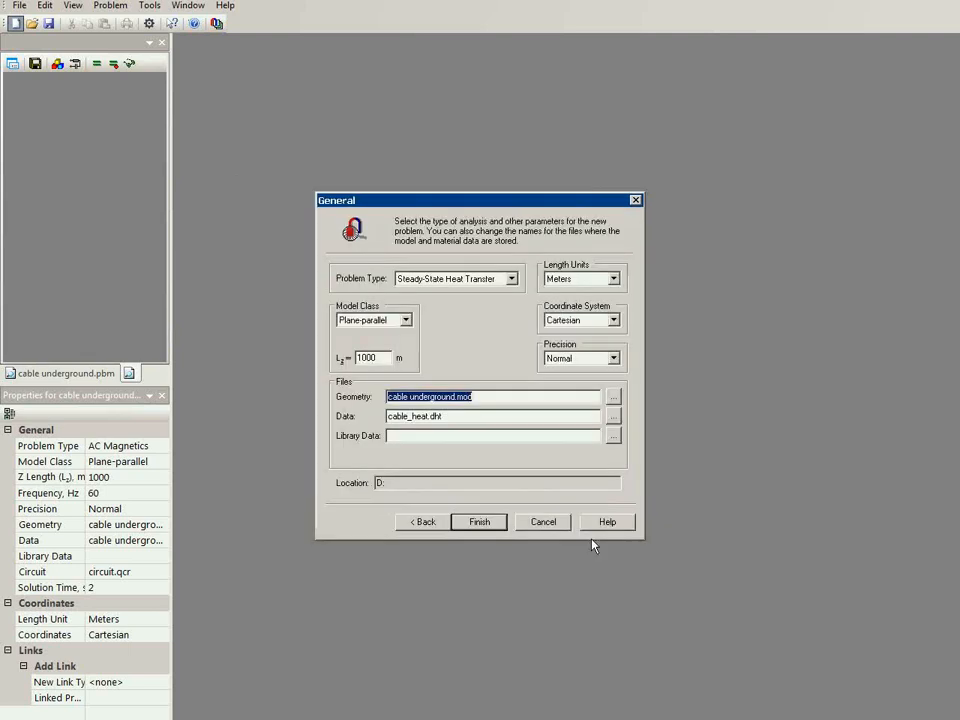
left_click(489, 529)
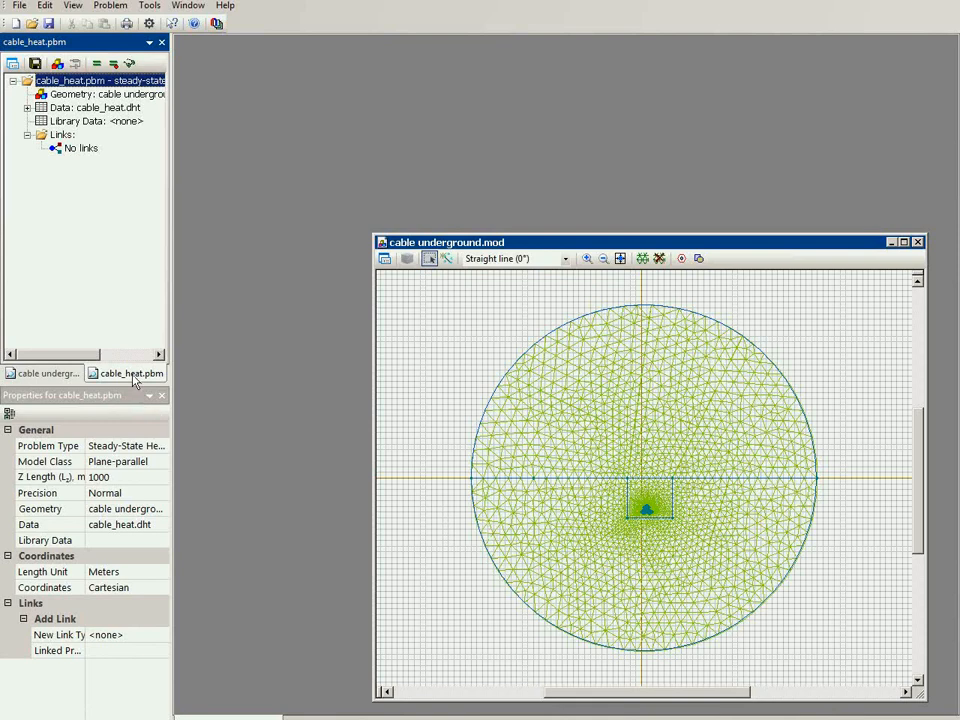
- Dock the cable_heat problem tree below the cable underground tree and compare the geometry entries of both problems
left_click_drag(130, 374, 84, 232)
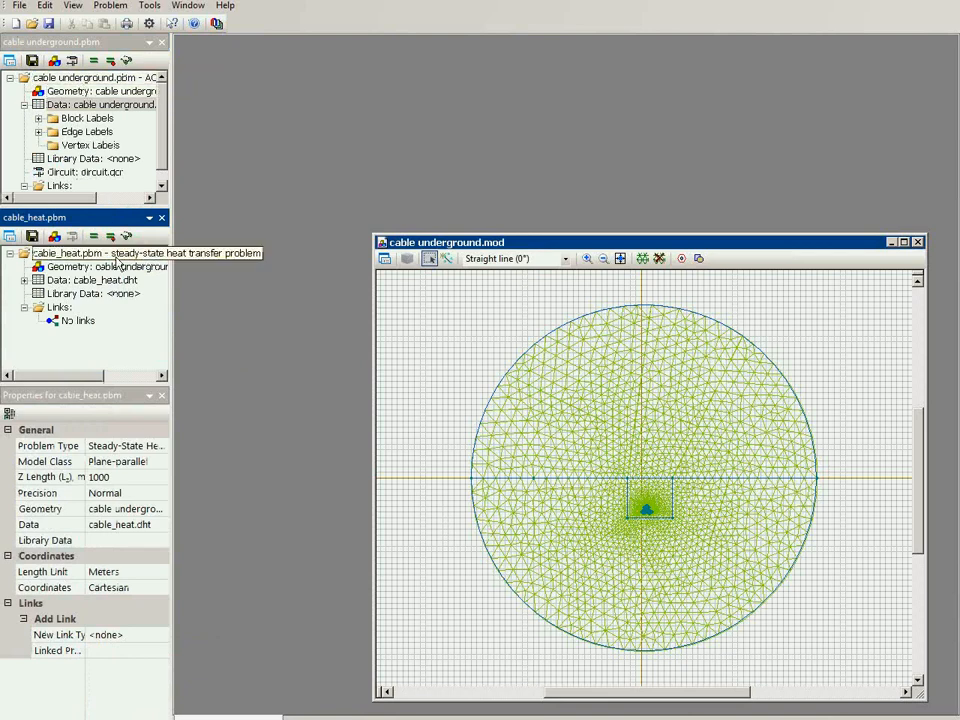
left_click(152, 98)
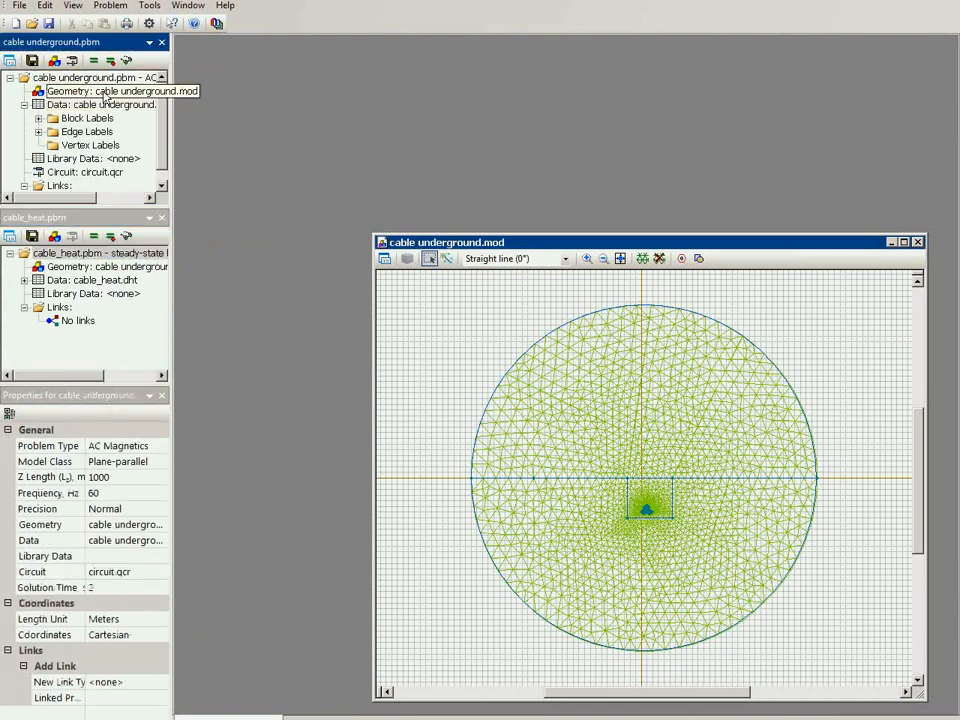
left_click(125, 272)
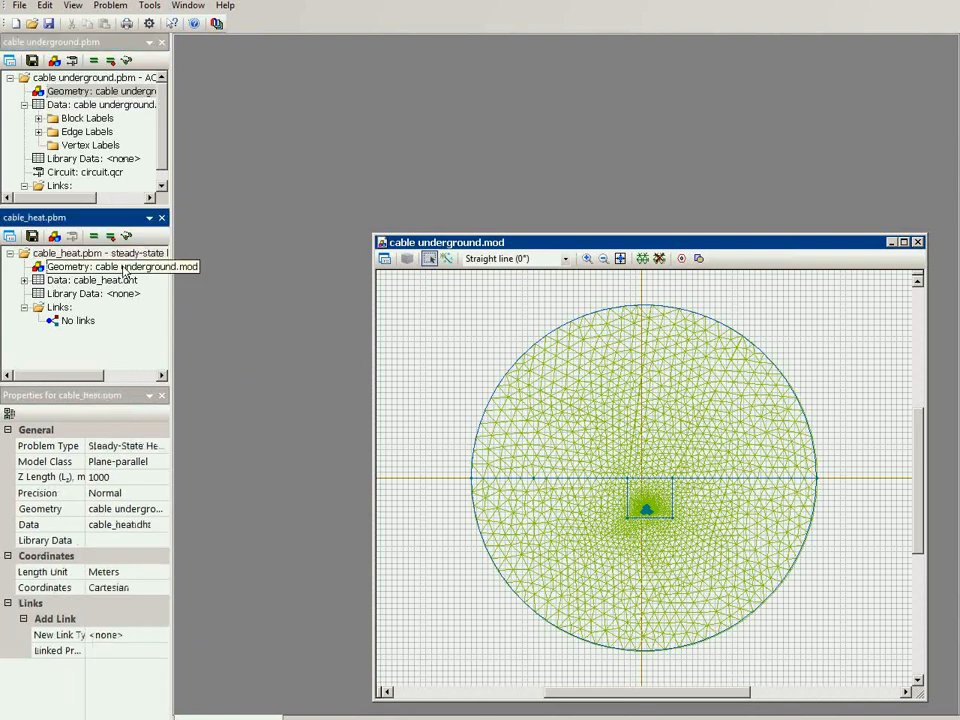
- Expand the cable_heat.dht data in the cable_heat problem to list its block labels
left_click(24, 280)
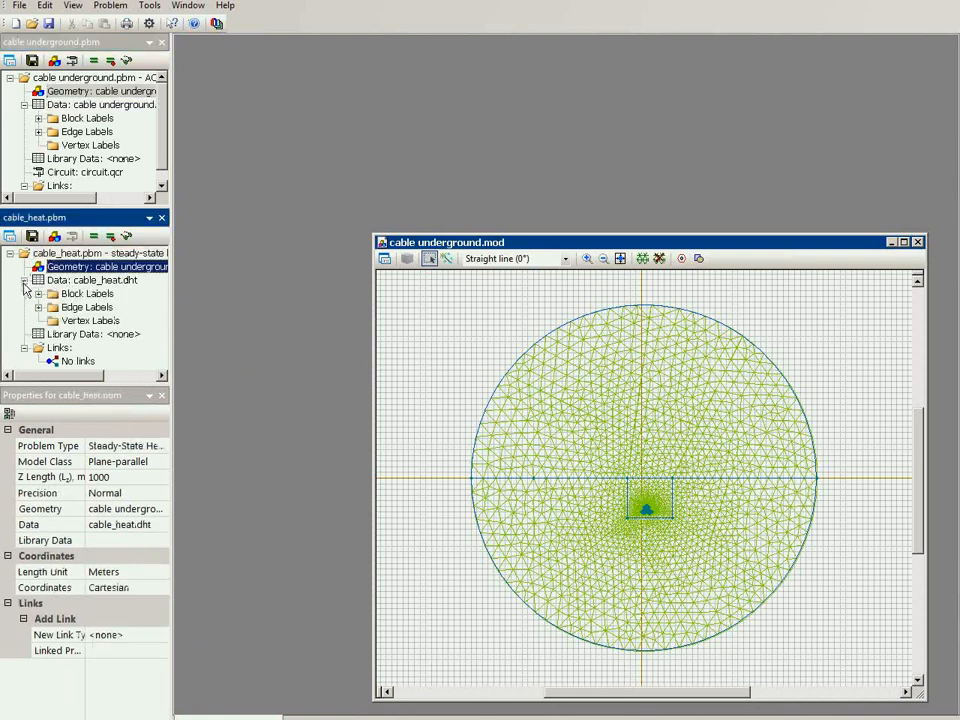
left_click(38, 295)
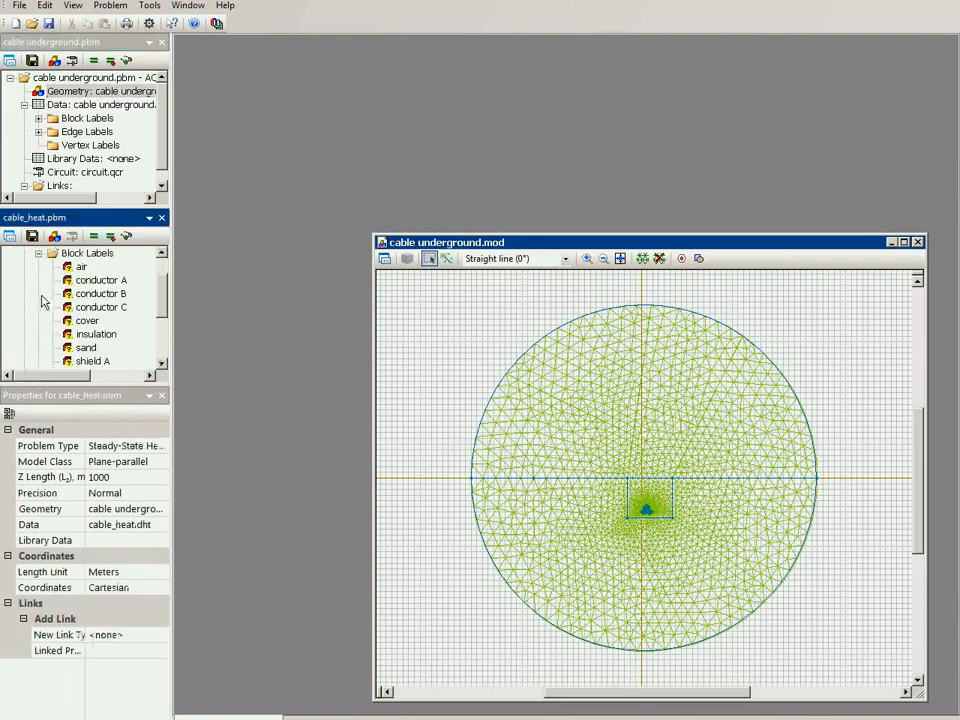
left_click(161, 256)
left_click(161, 256)
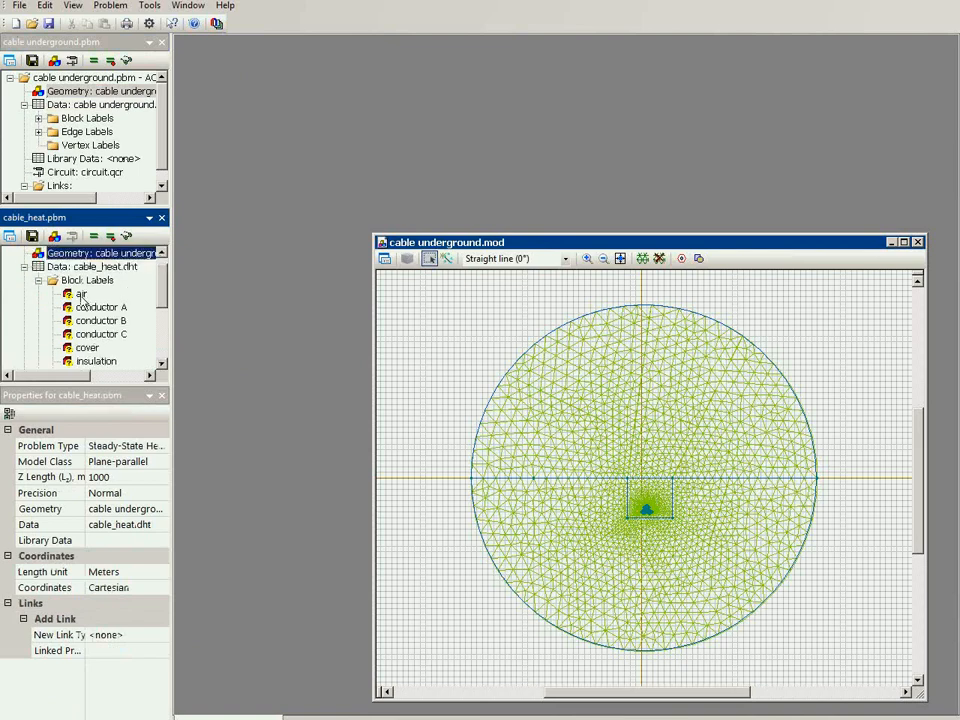
double_click(87, 348)
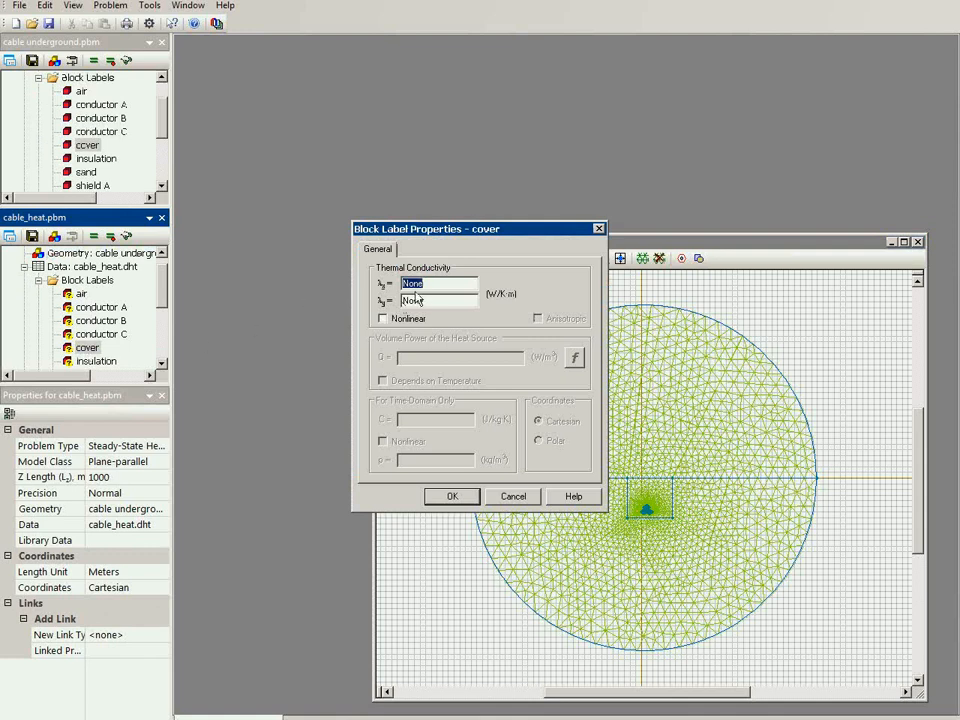
left_click(518, 497)
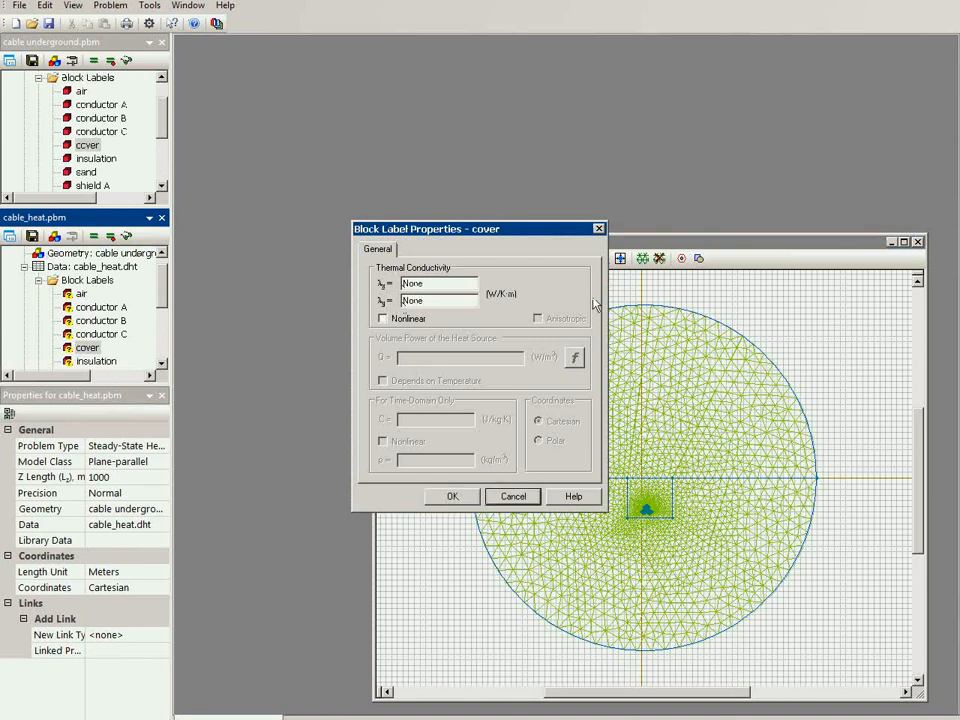
left_click(515, 497)
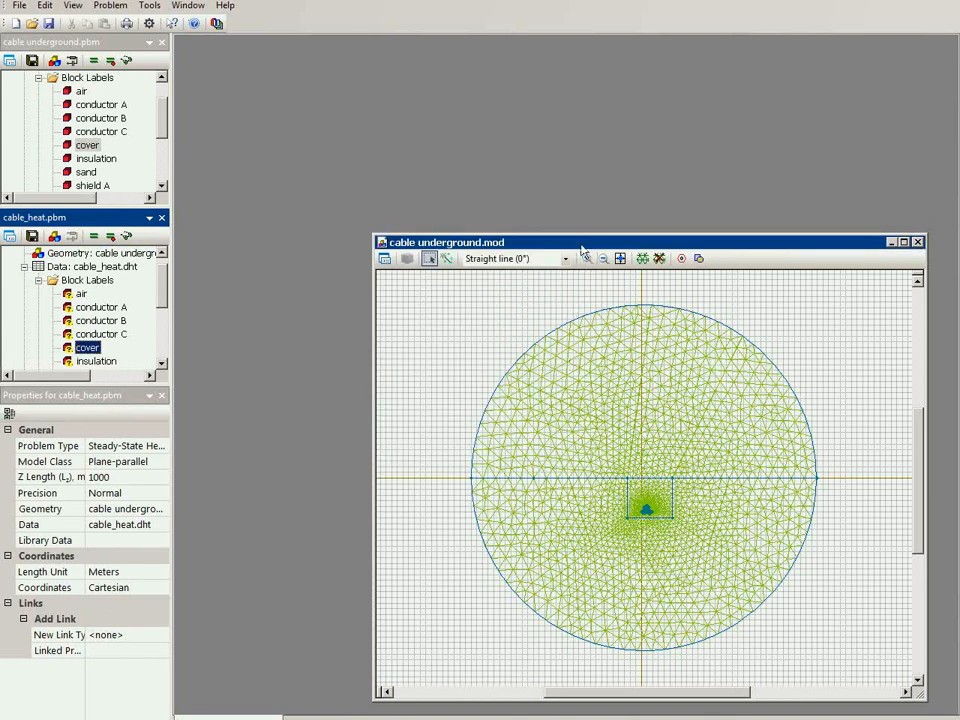
- Maximize the geometry window and set the cover block's thermal conductivity to 0.3 W/K·m in the cable_heat problem
double_click(583, 249)
left_click(386, 43)
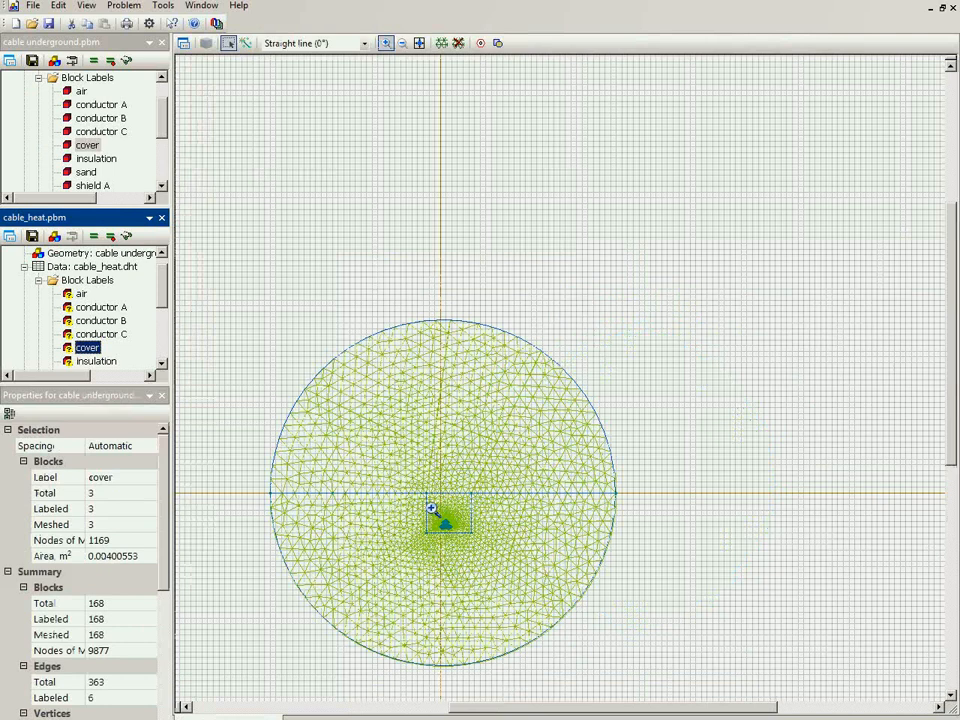
left_click_drag(431, 507, 469, 536)
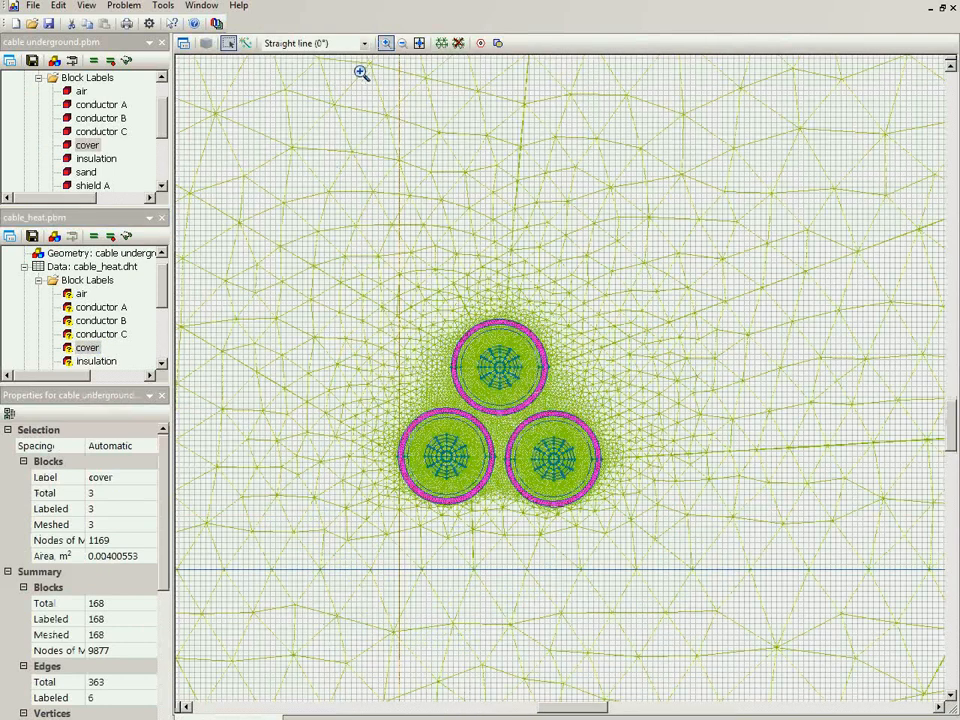
left_click(387, 46)
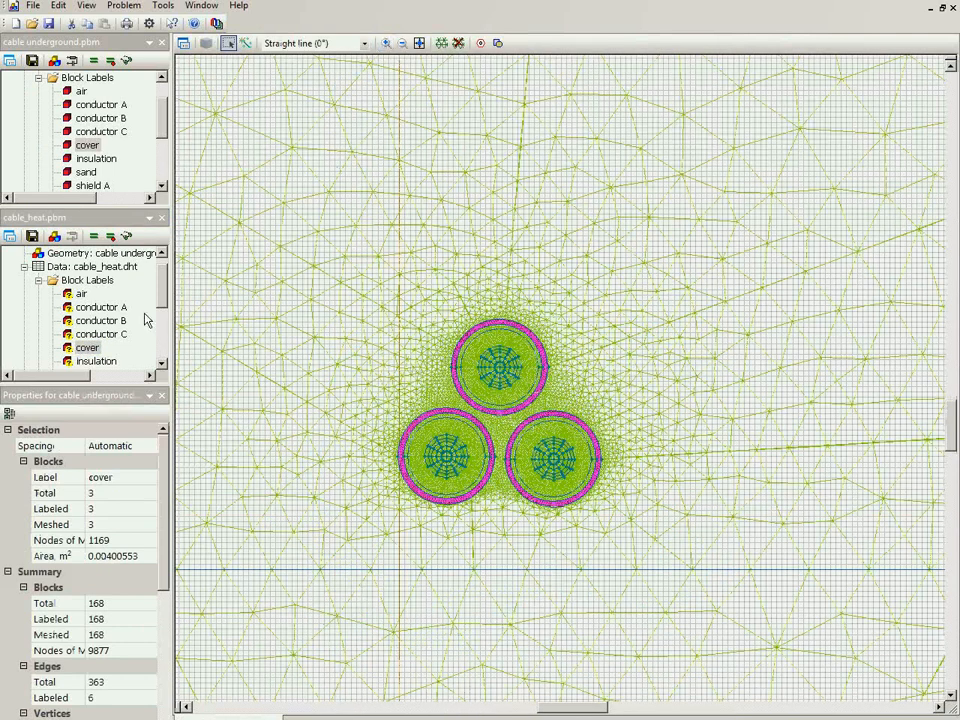
double_click(87, 347)
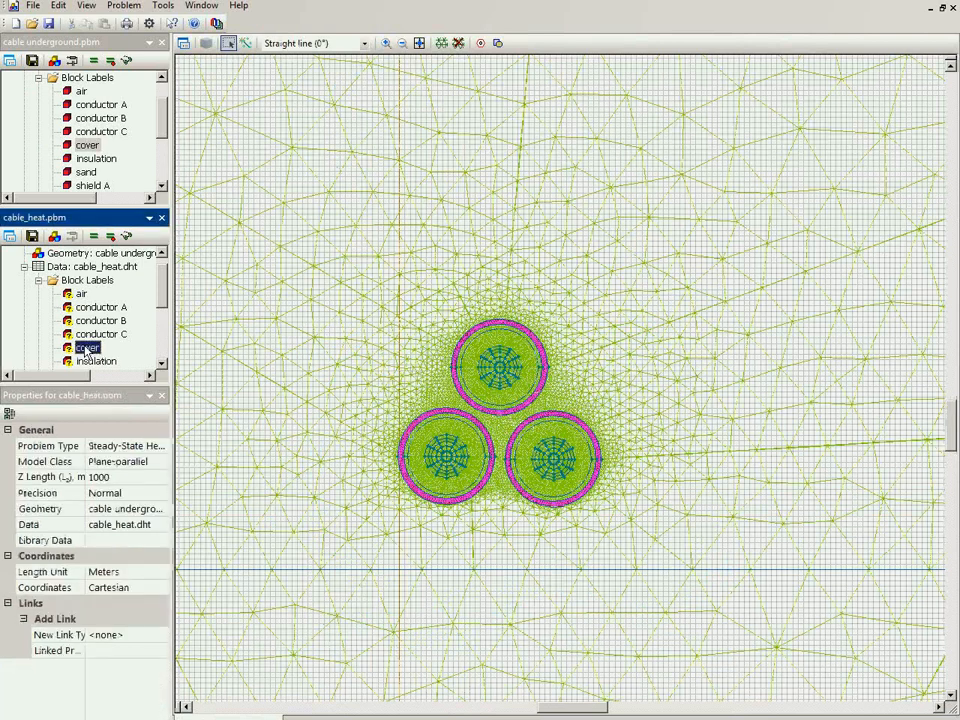
left_click_drag(407, 228, 247, 57)
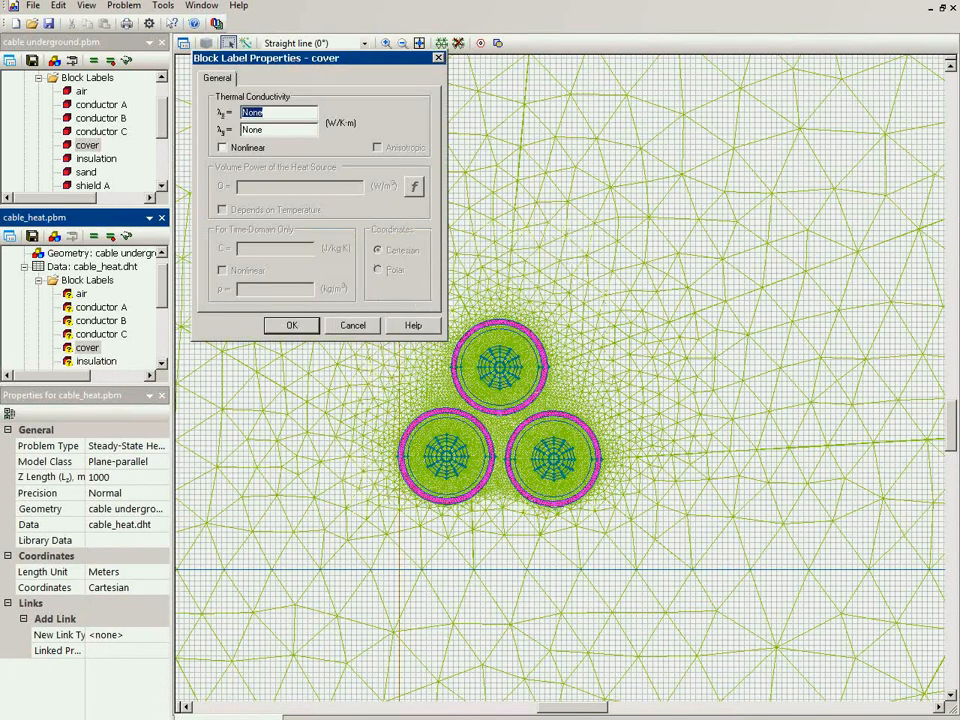
type("0.3")
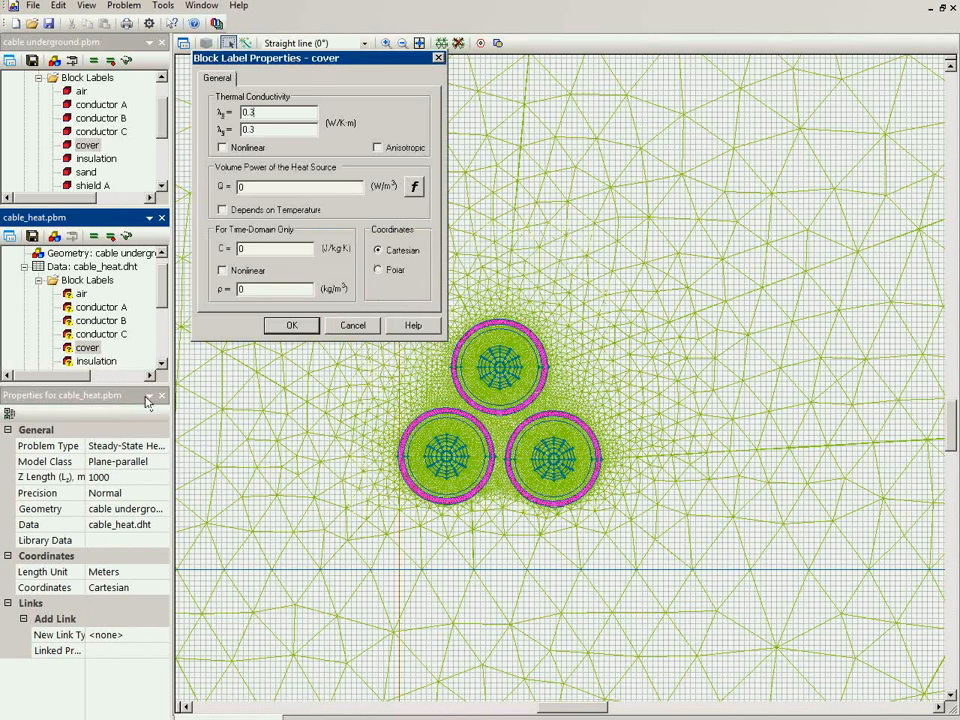
key("Return")
- Set the insulation block's thermal conductivity to 0.3 W/K·m
left_click(95, 361)
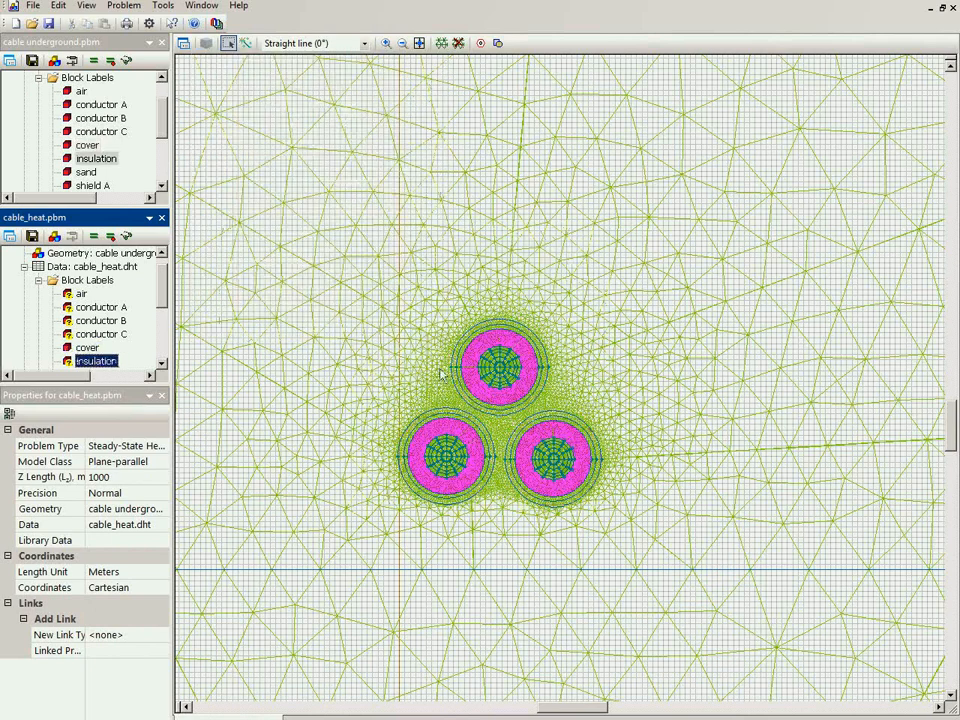
double_click(92, 361)
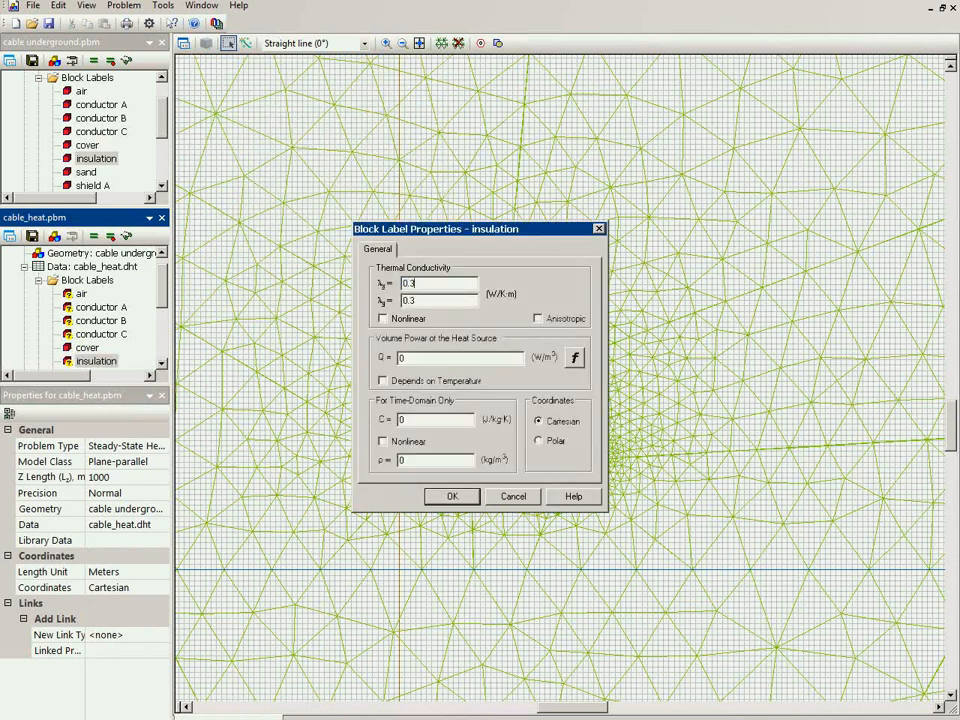
key("Escape")
- Define the thermal conductivity of the conductor A, conductor B and conductor C blocks in the cable_heat problem
scroll(165, 304, "down", 1)
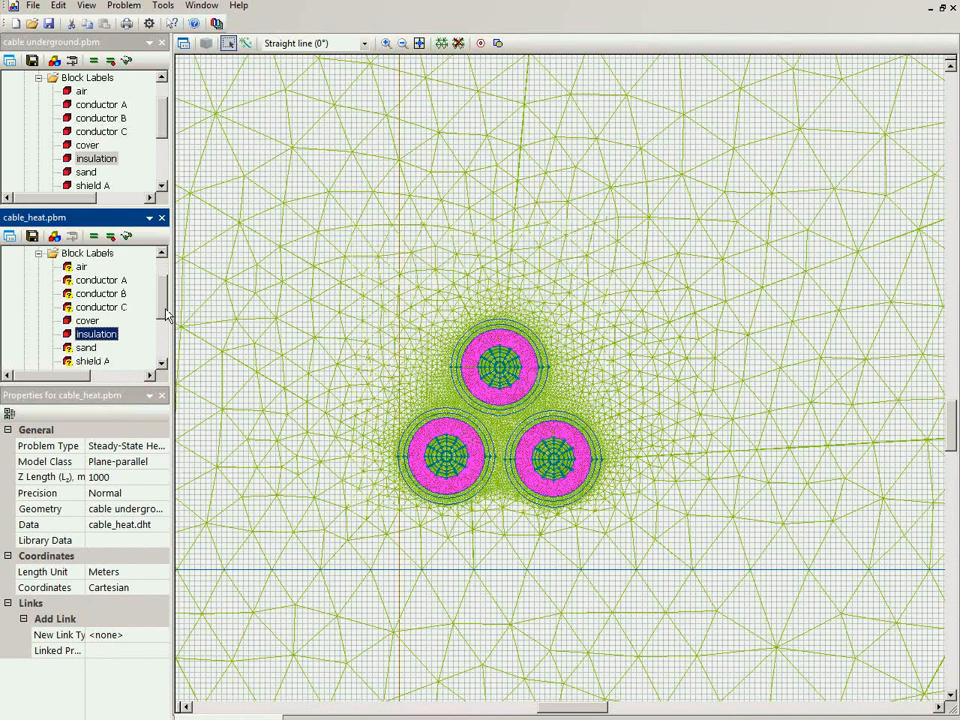
left_click(92, 280)
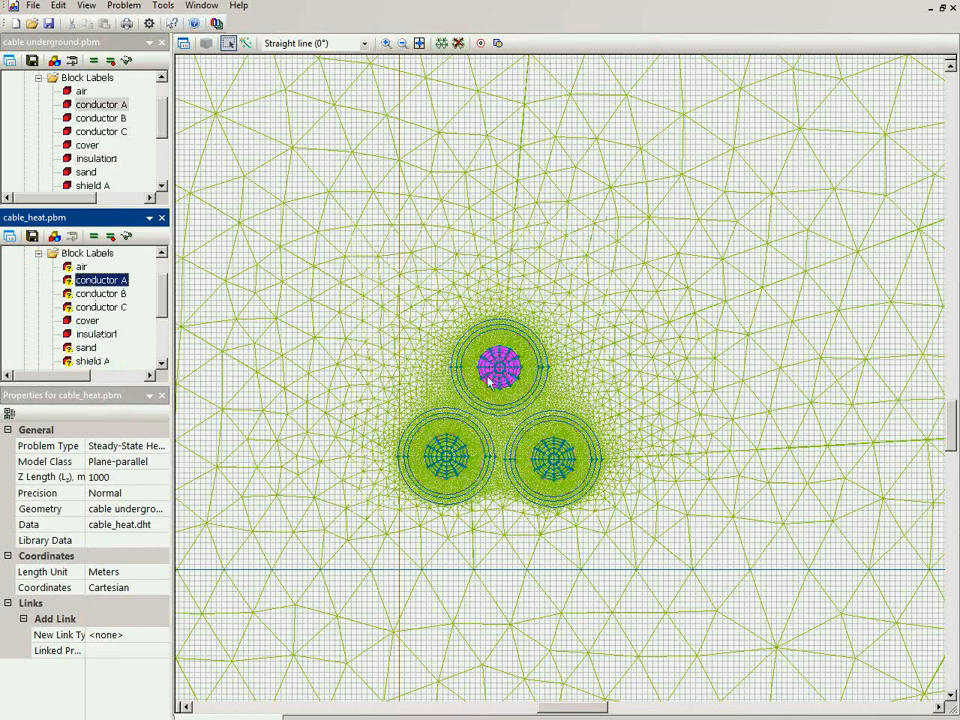
double_click(99, 282)
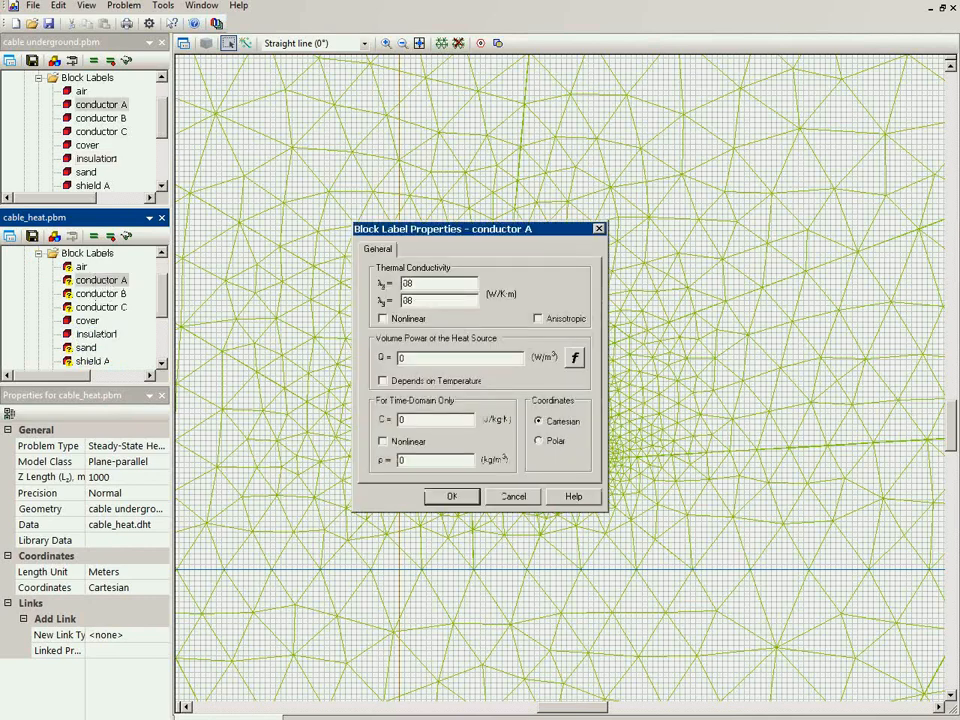
key("Return")
left_click(101, 293)
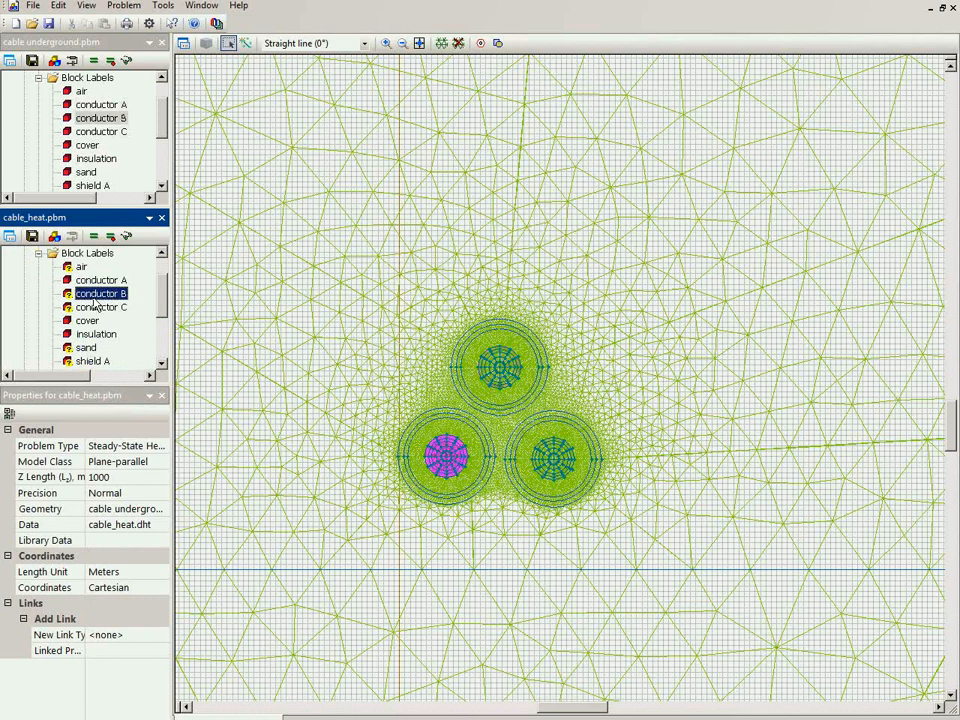
double_click(100, 294)
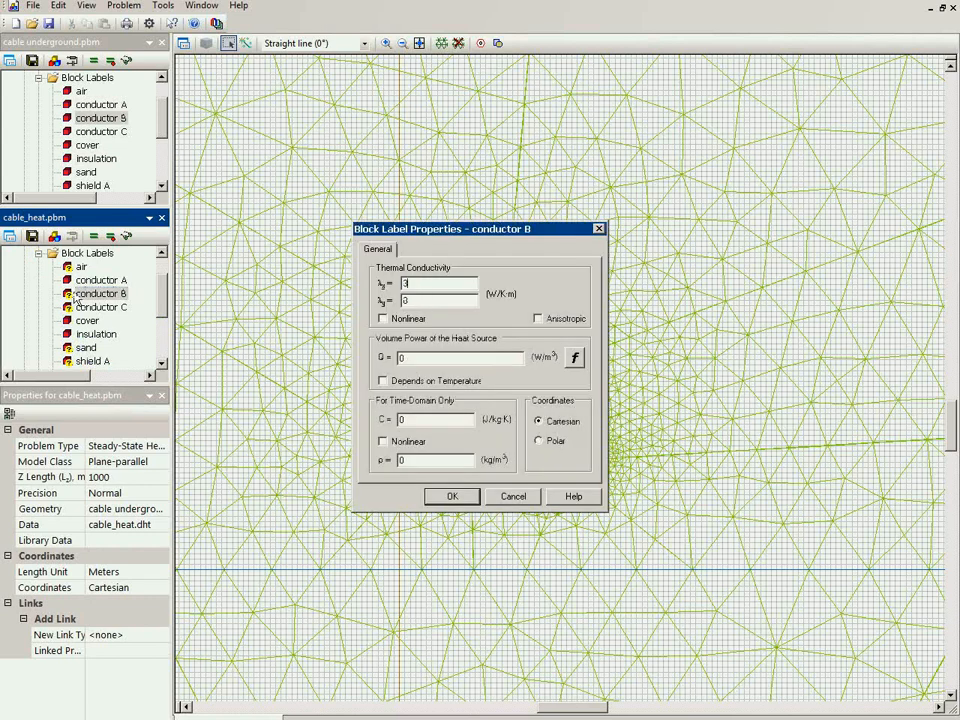
key("Return")
left_click(88, 307)
double_click(88, 307)
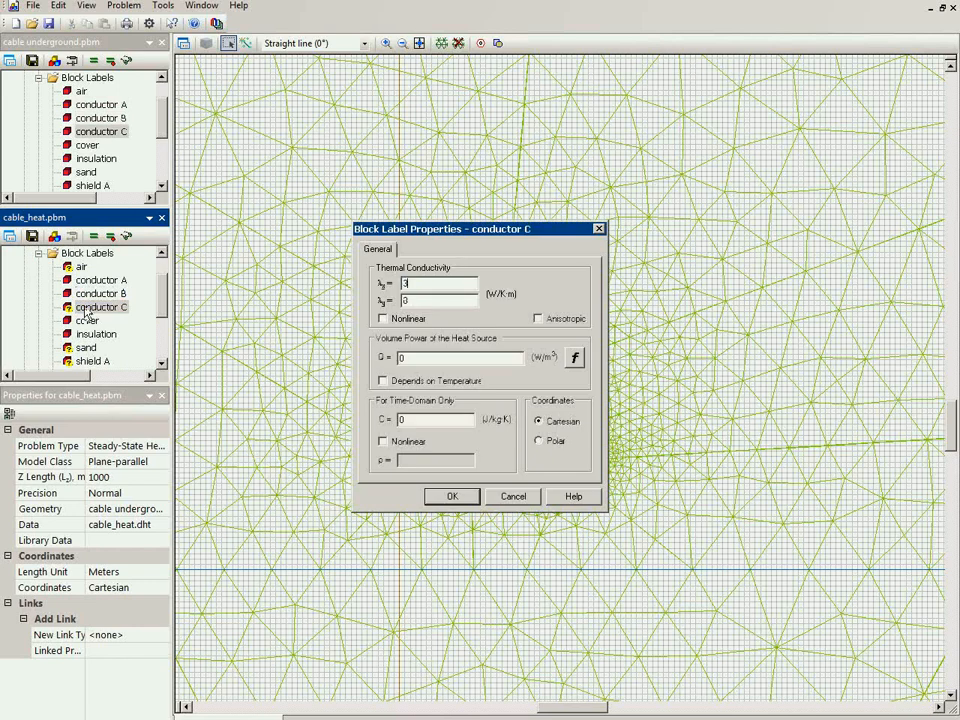
key("Return")
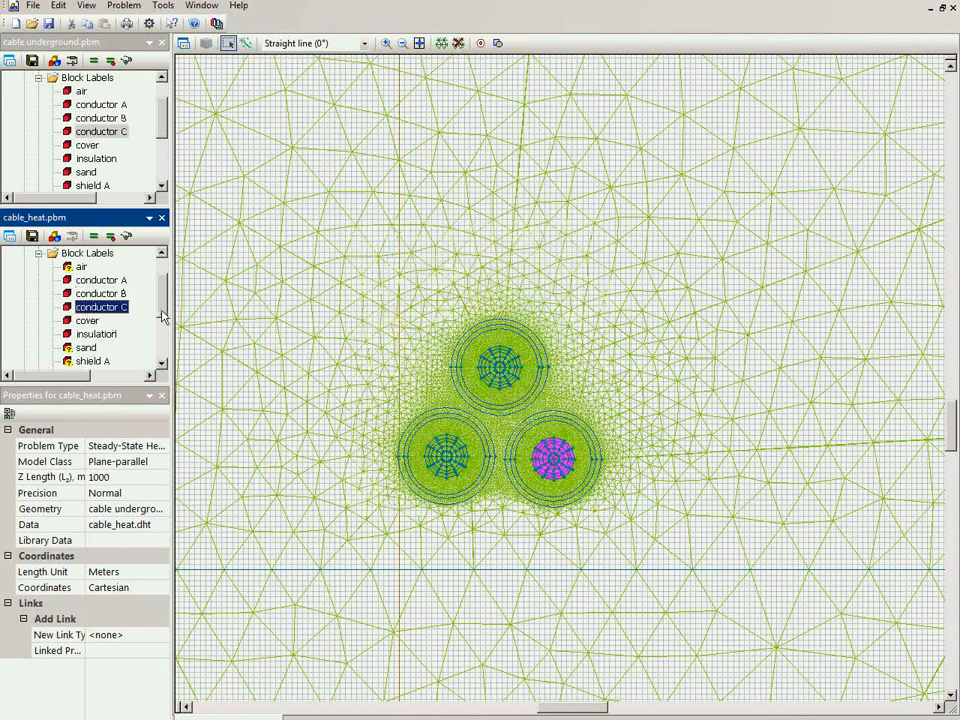
- Set the shield A block's thermal conductivity to 270 W/K·m in the cable_heat problem
scroll(165, 330, "down", 1)
left_click(92, 320)
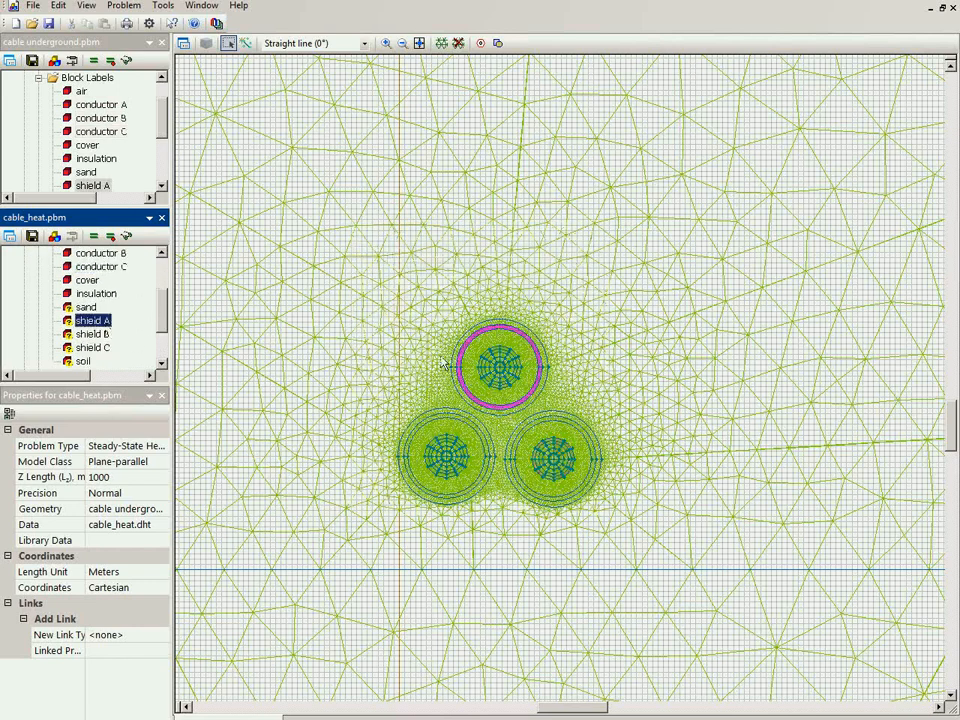
double_click(82, 322)
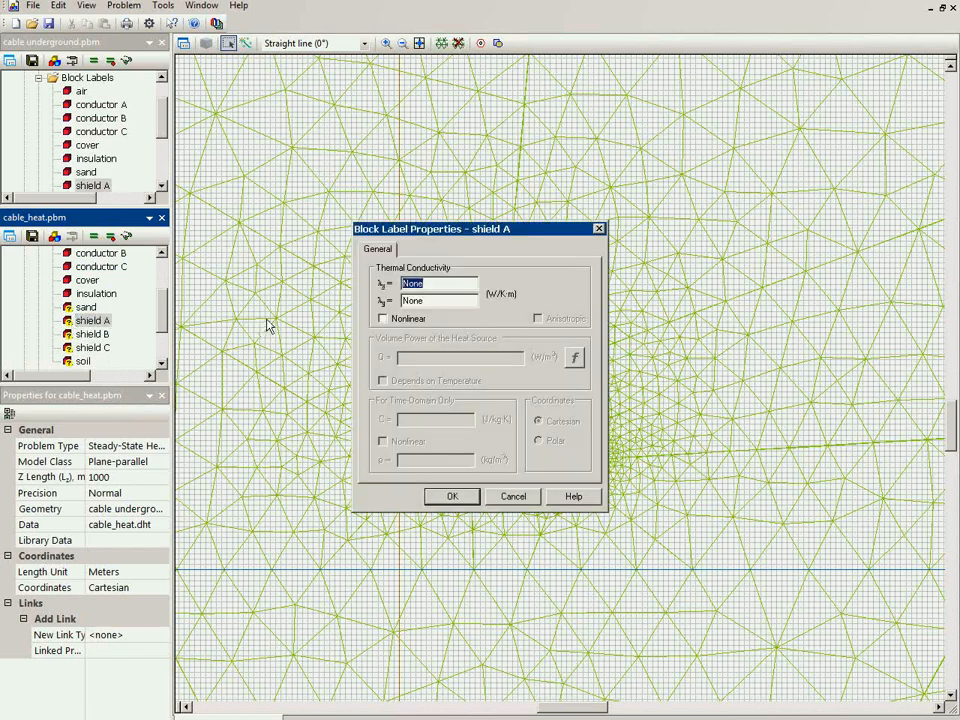
type("270")
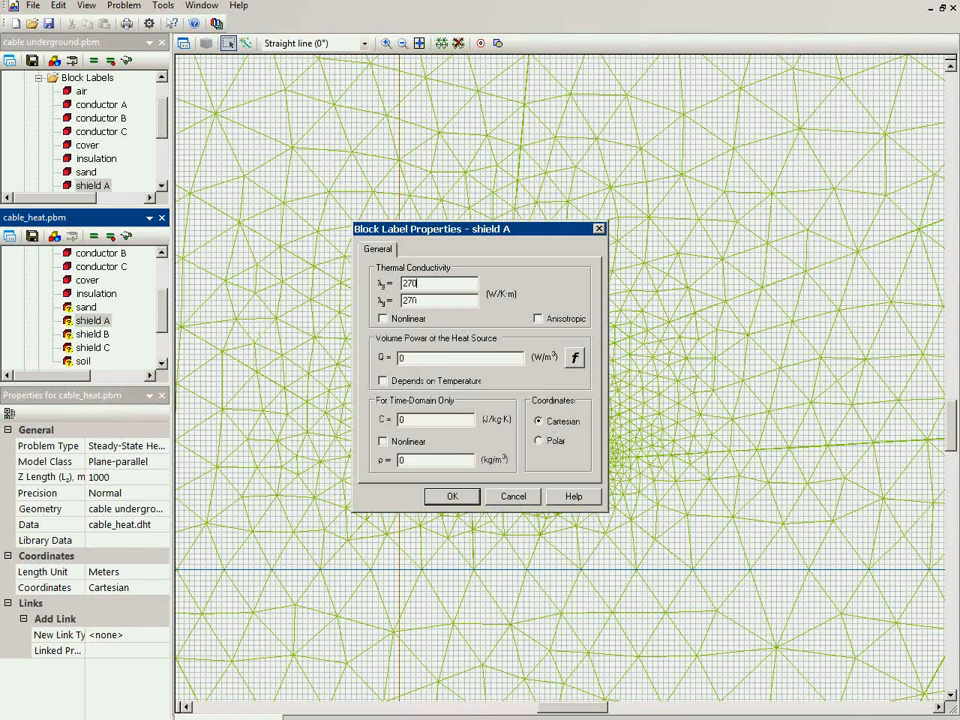
key("Return")
- Set the thermal conductivity of the shield B and shield C blocks to 270 W/K·m
double_click(98, 333)
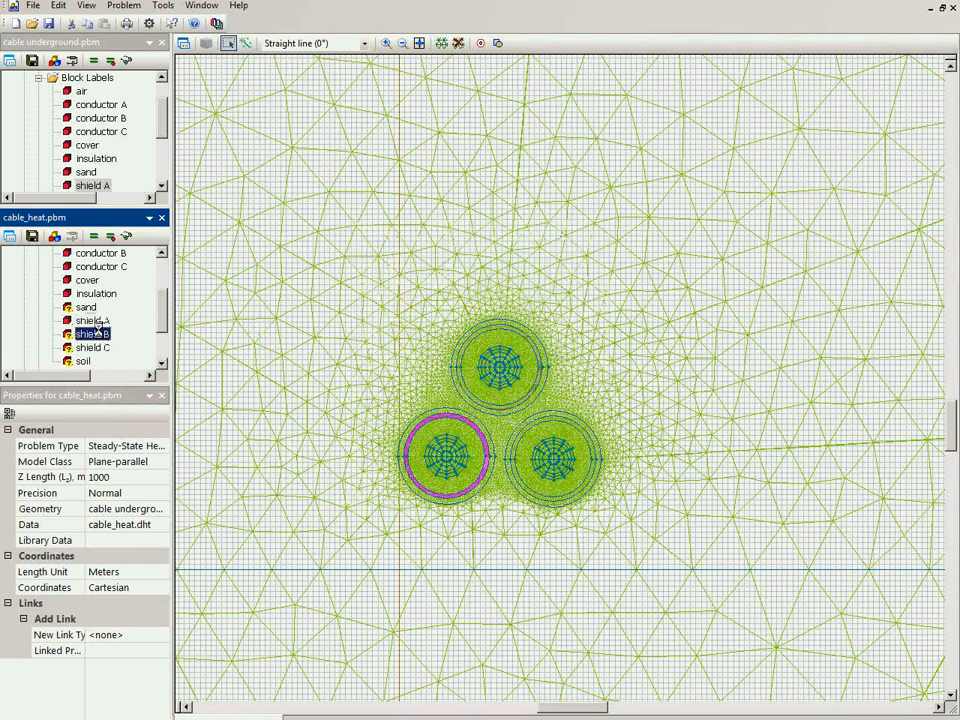
type("270")
key("Return")
double_click(99, 348)
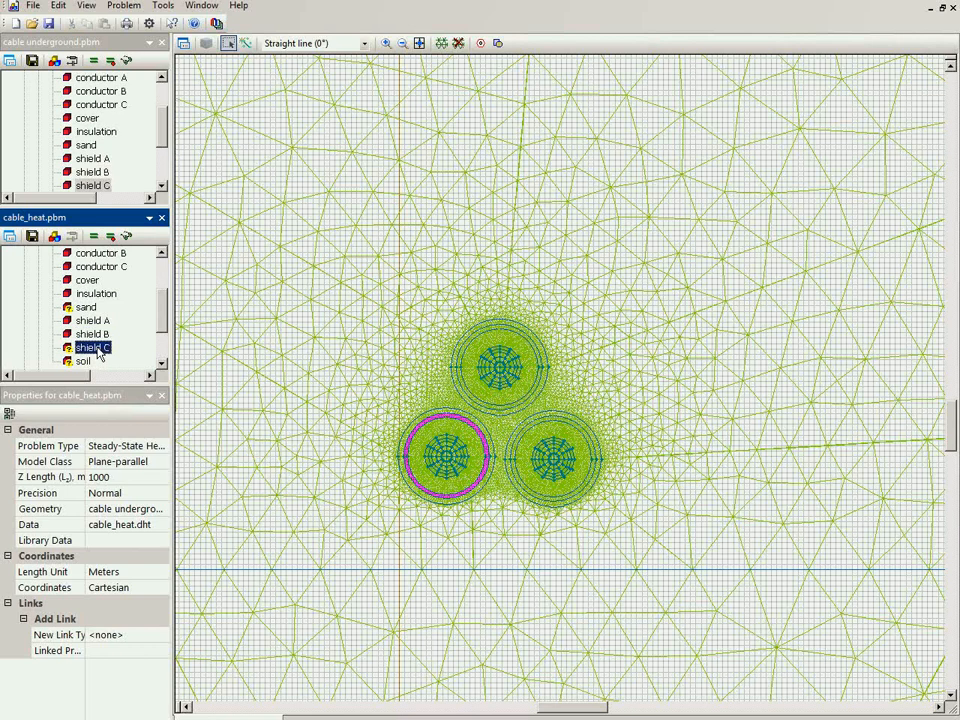
type("270")
key("Return")
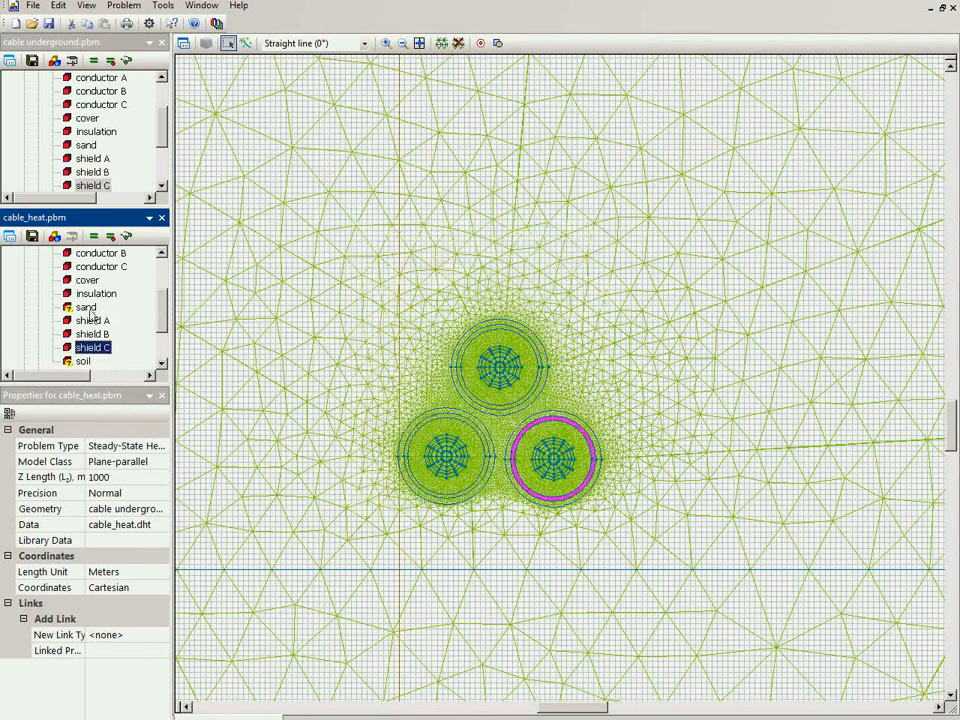
- Set the sand block's thermal conductivity to 0.8 W/K·m
left_click(86, 307)
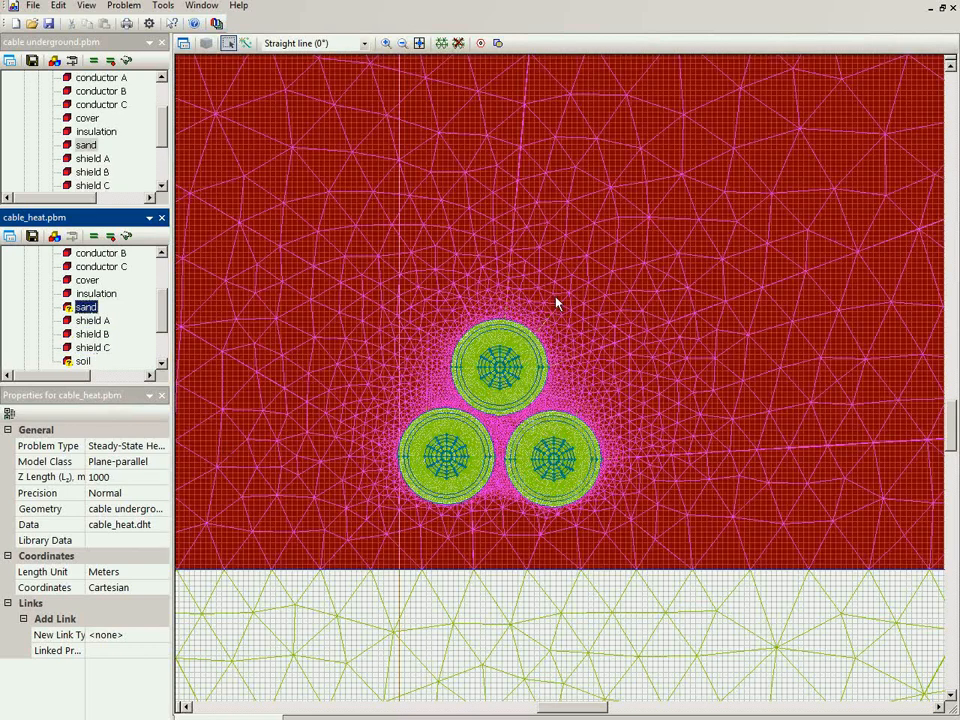
double_click(85, 308)
type("0")
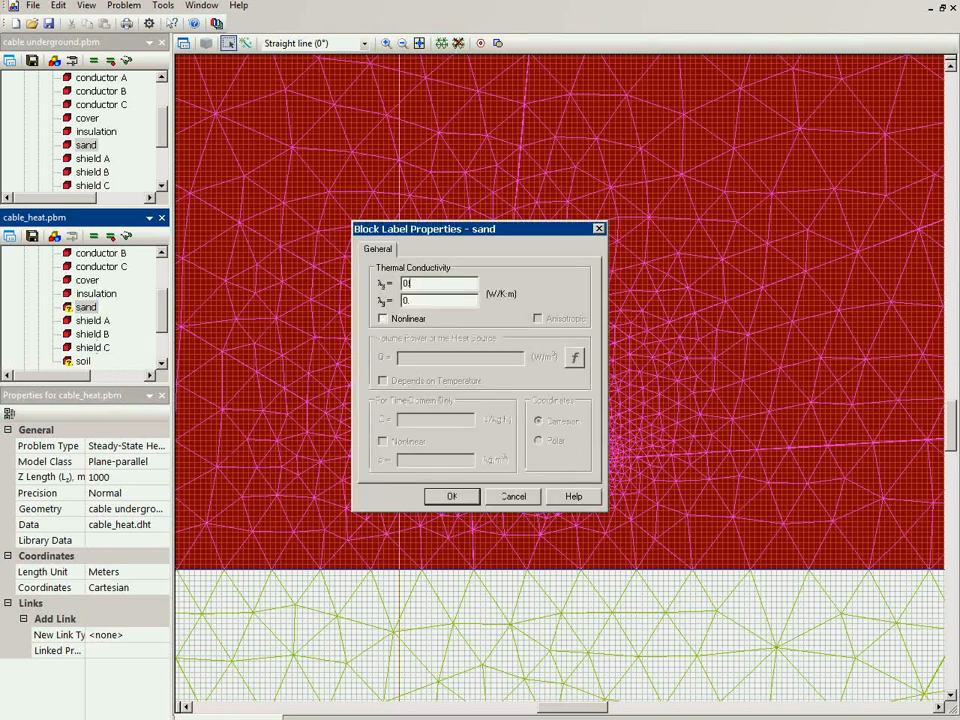
type(".8")
key("Return")
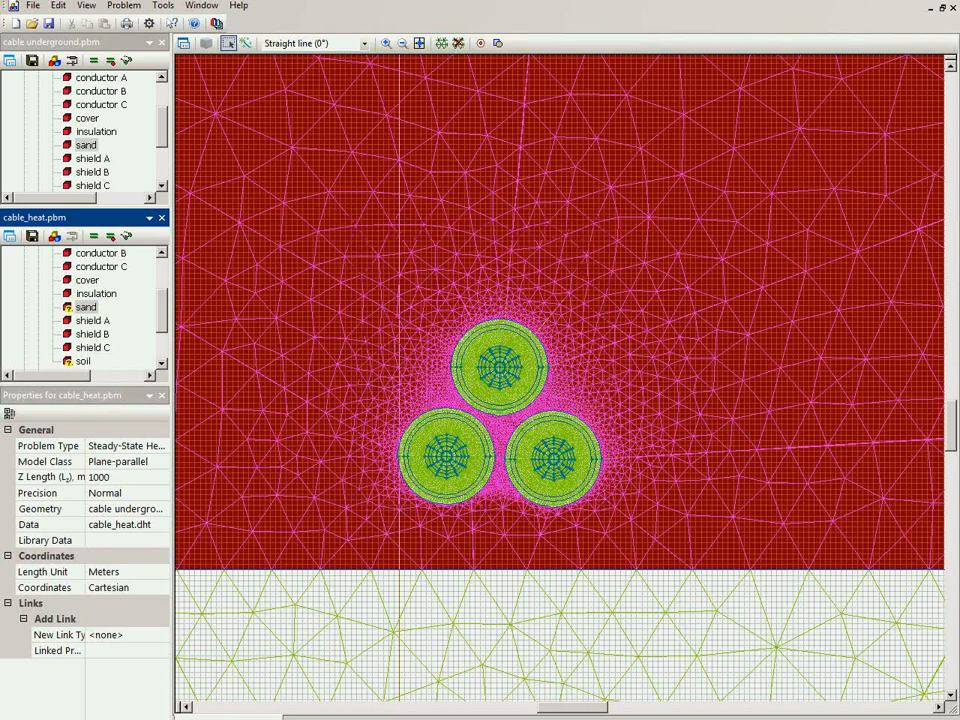
- Set the soil block's thermal conductivity to 1.2 W/K·m
left_click(83, 361)
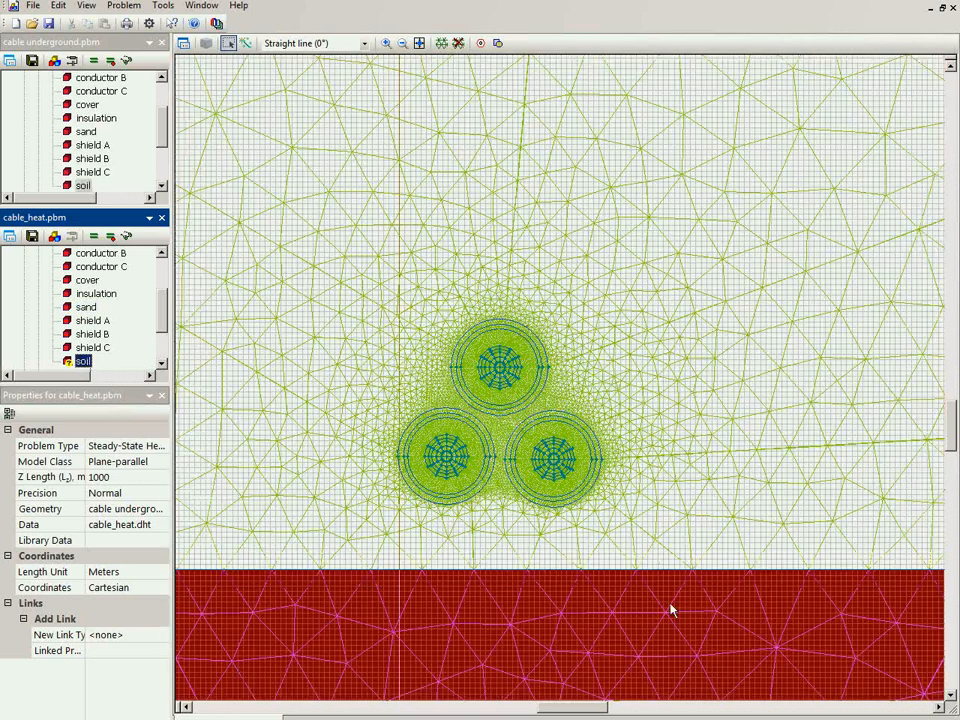
double_click(83, 361)
type("1")
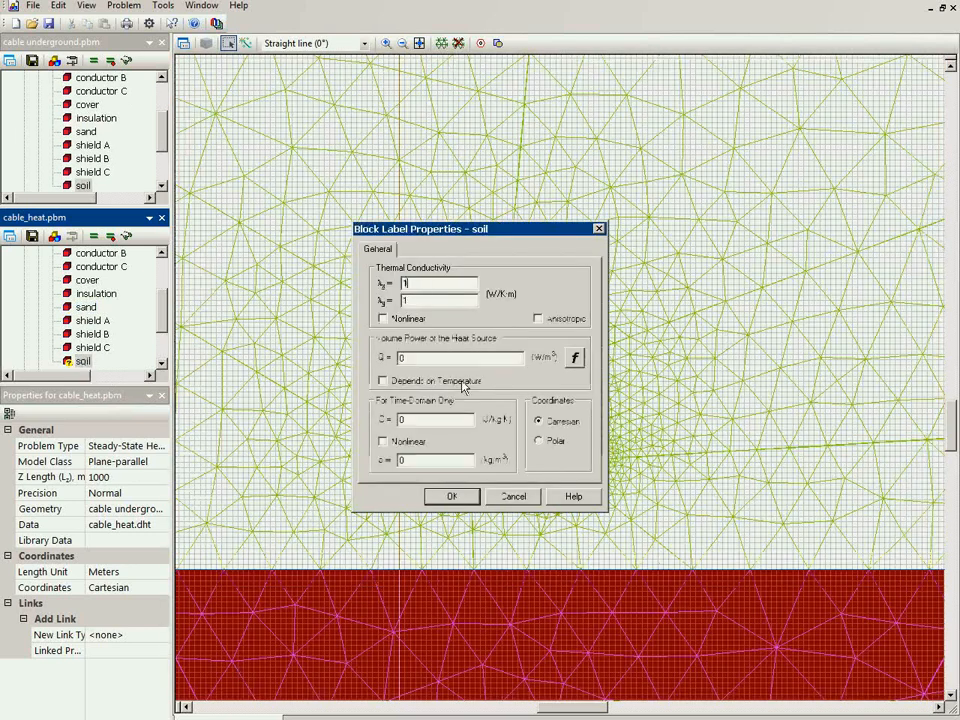
type(".2")
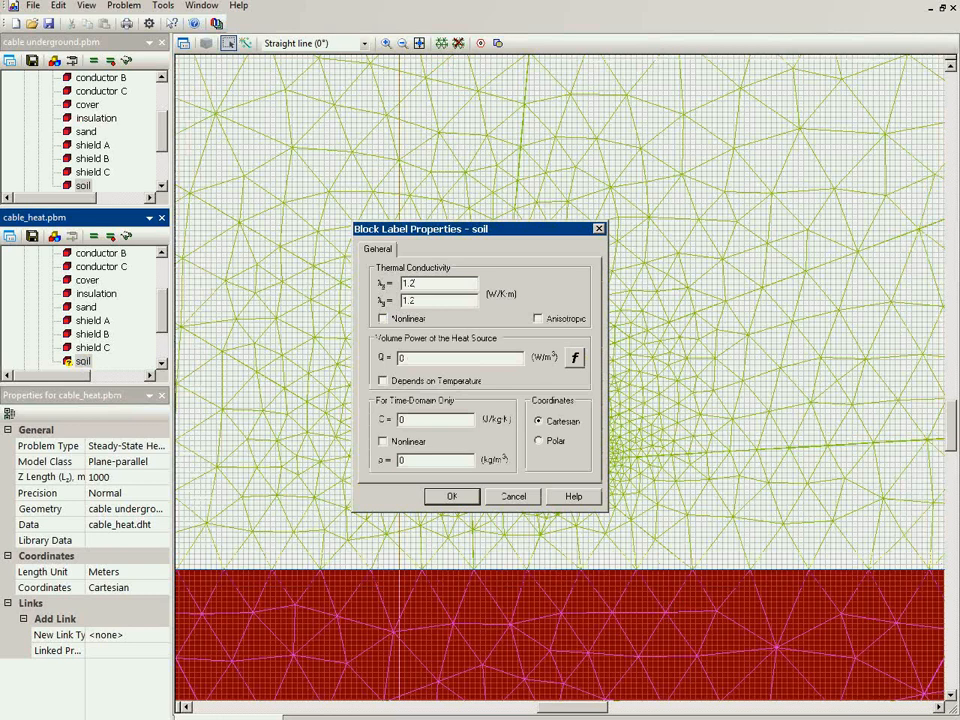
key("Return")
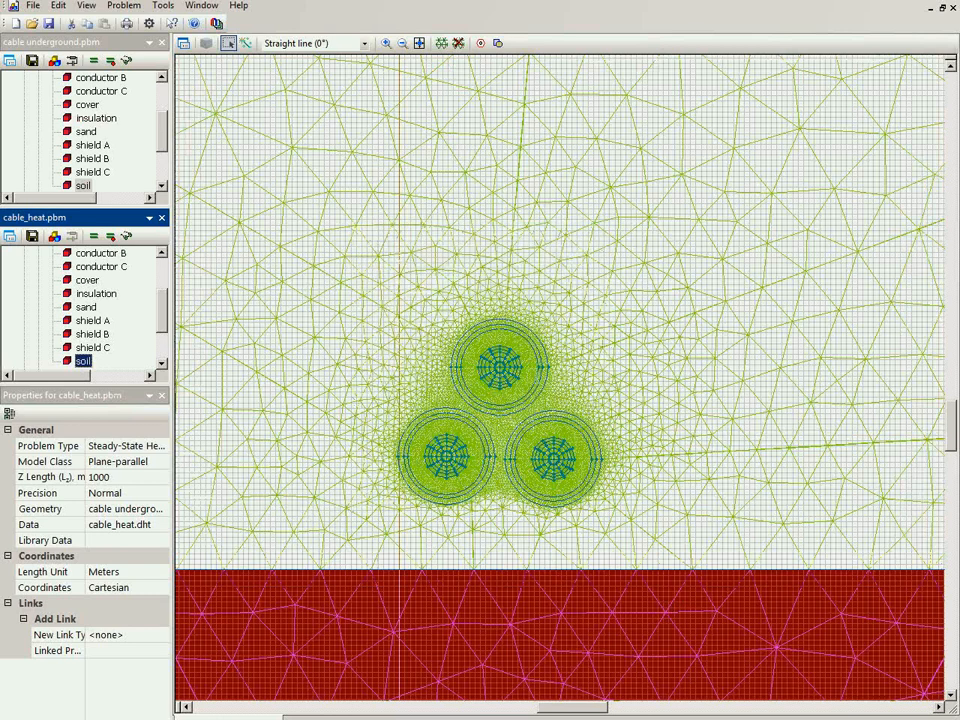
- Expand the edge labels of cable_heat and accept the air block's properties with its thermal conductivity left as None
left_click(419, 43)
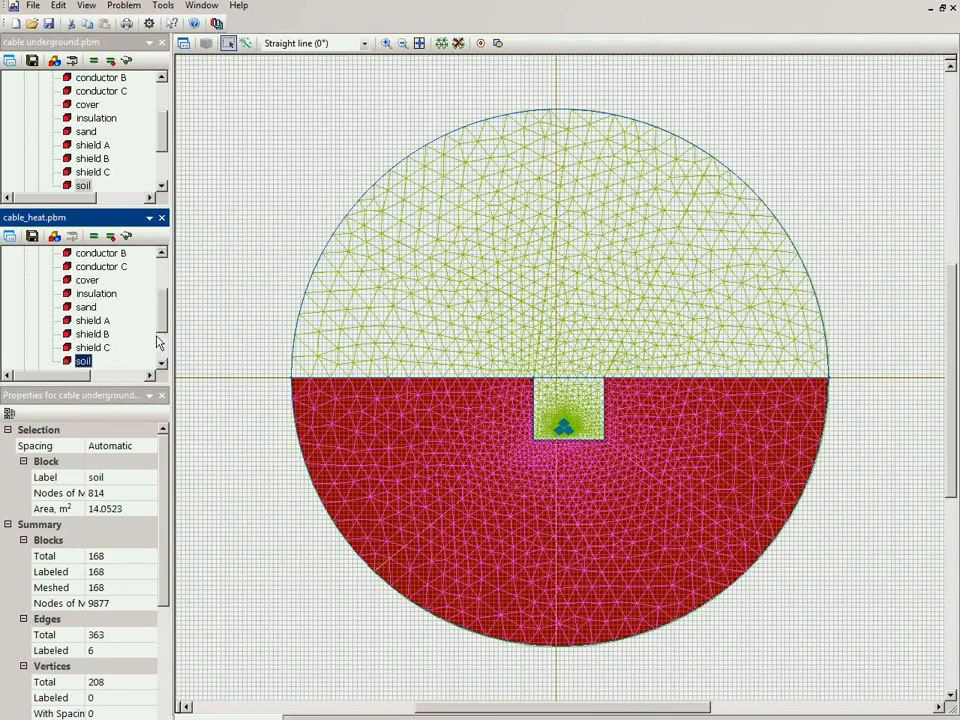
scroll(163, 323, "down", 2)
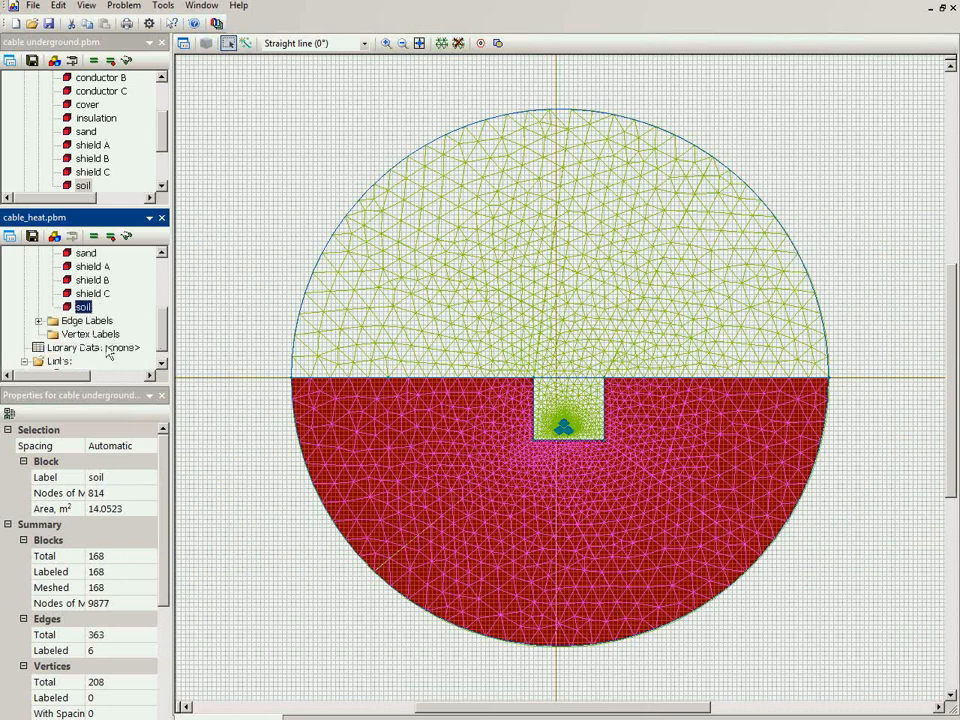
left_click(39, 322)
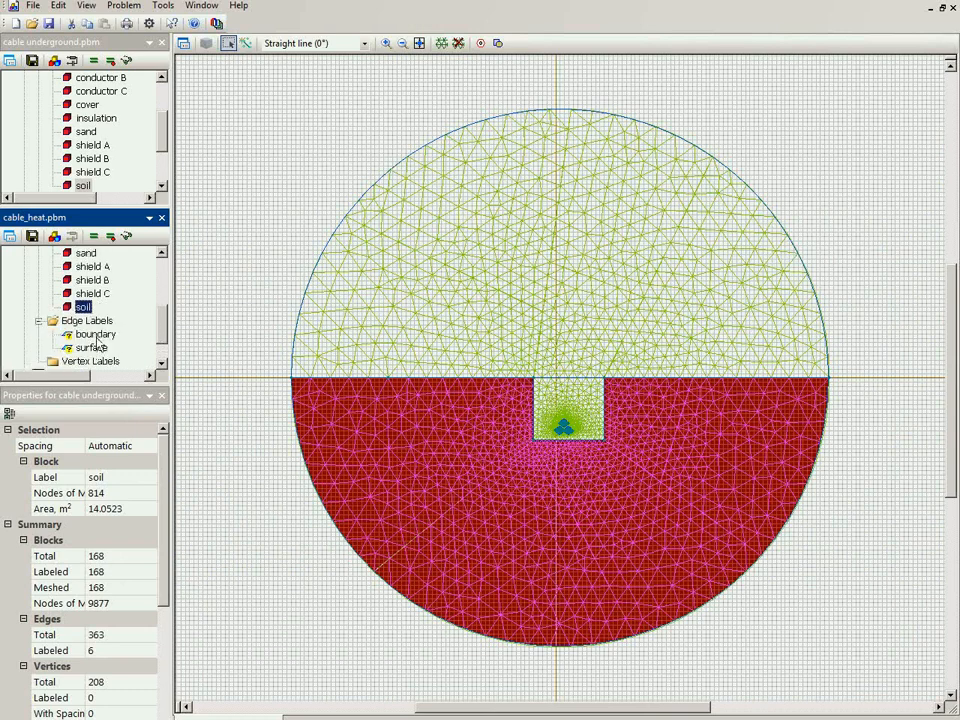
scroll(95, 330, "up", 4)
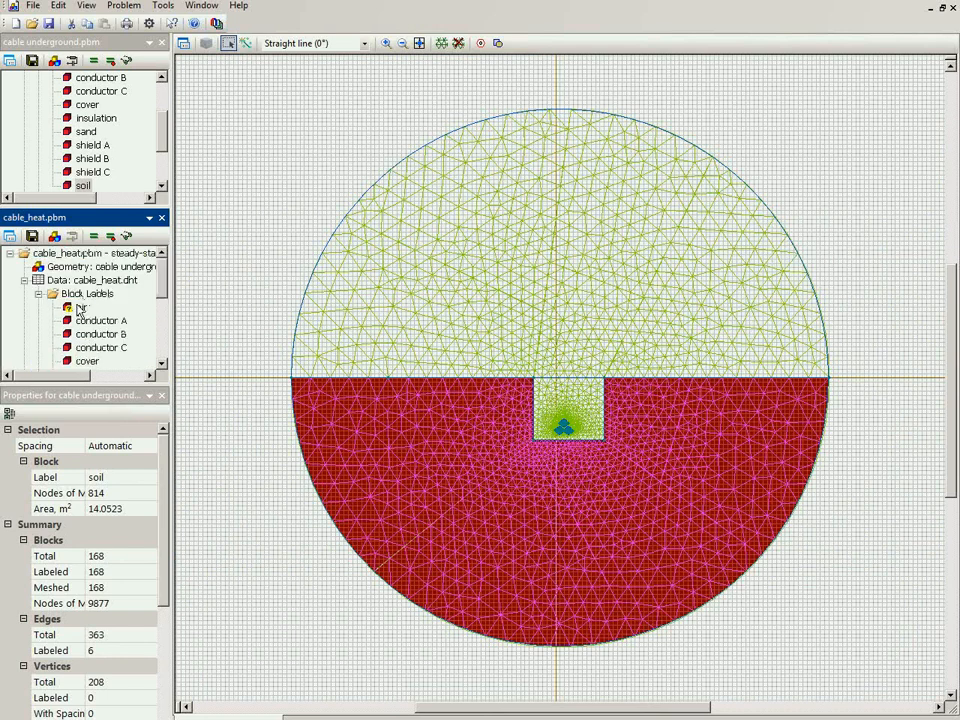
left_click(79, 309)
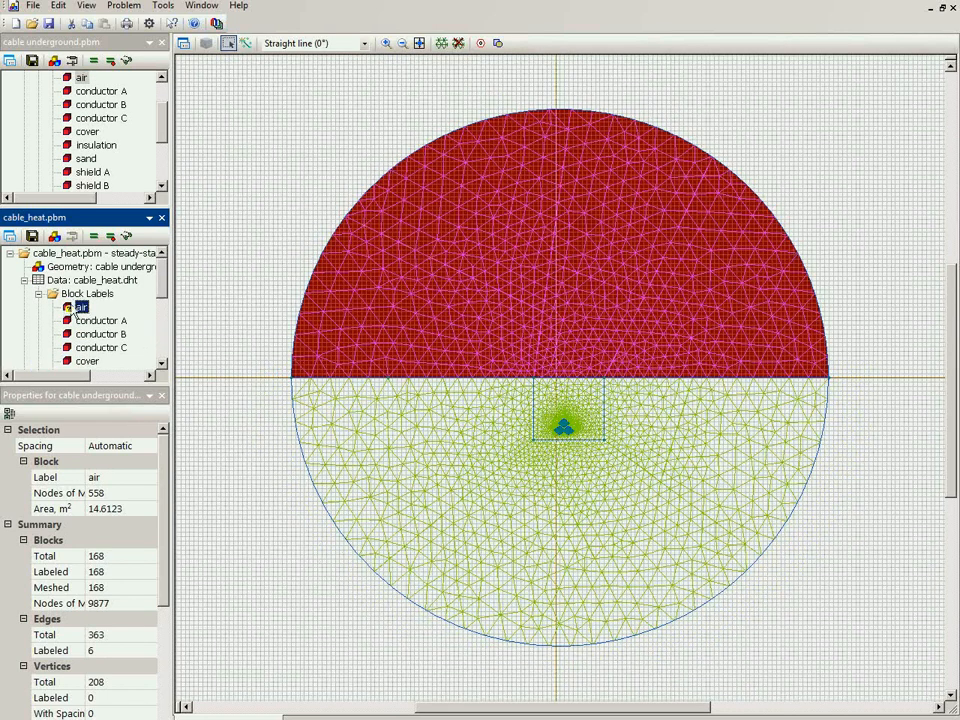
double_click(79, 308)
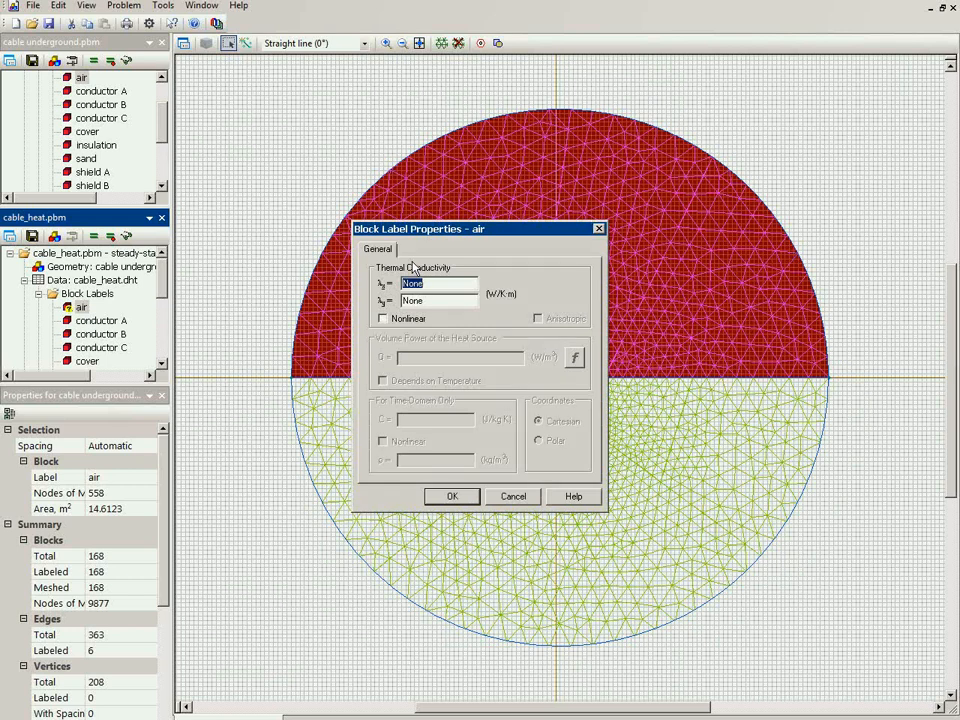
left_click(454, 497)
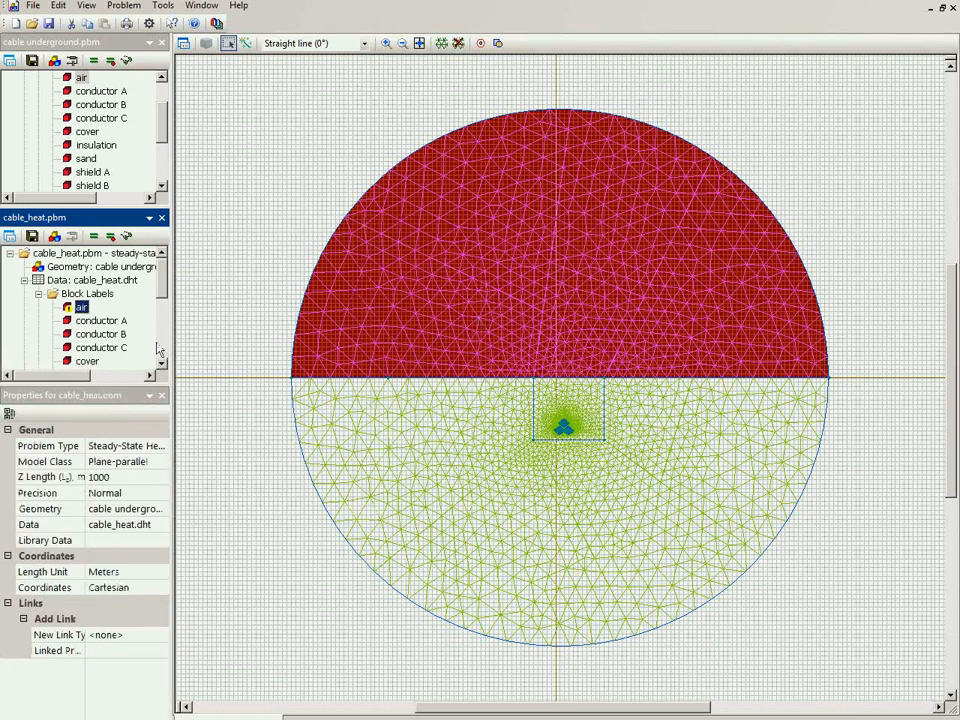
- Assign a convection condition to the surface edge label with α = 10 W/K·m² and T₀ = 20 °C
left_click_drag(163, 294, 163, 332)
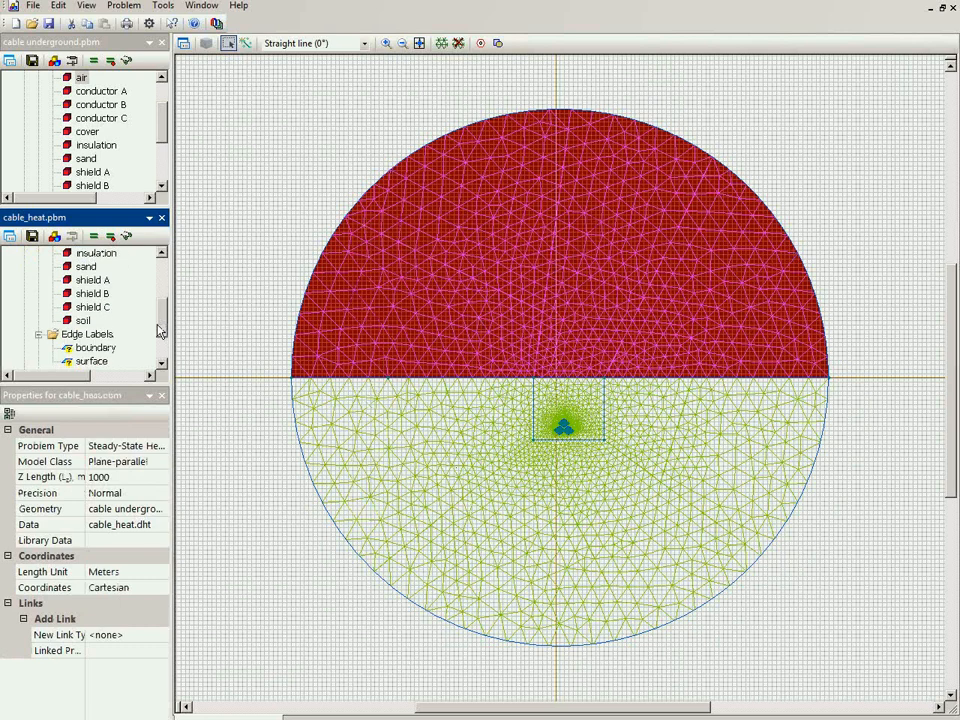
left_click(91, 361)
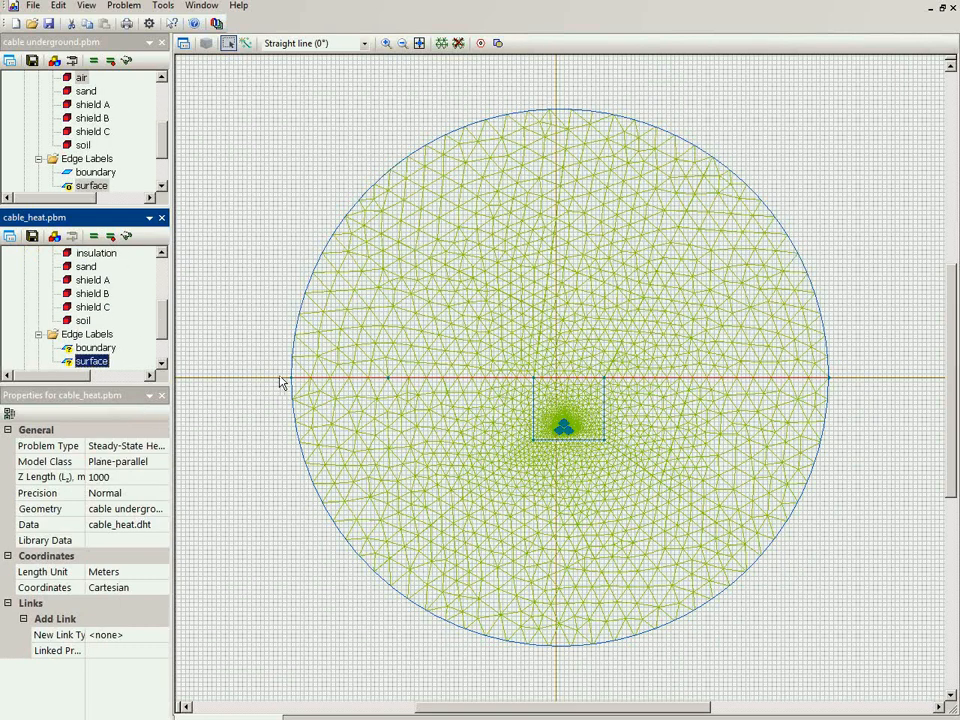
double_click(91, 362)
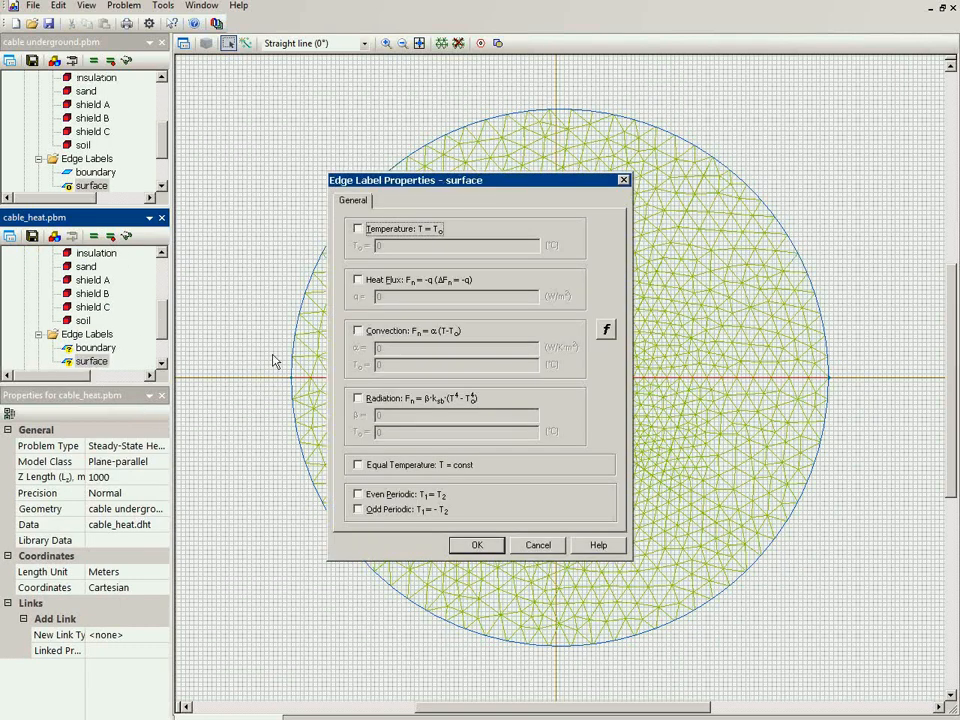
left_click_drag(224, 47, 224, 47)
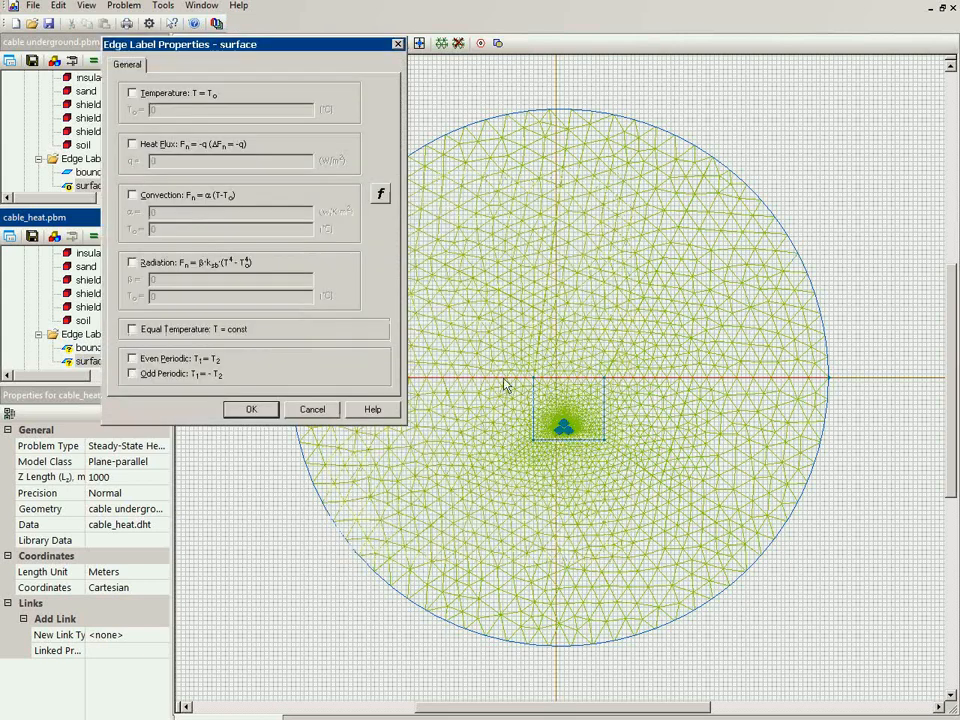
left_click(139, 197)
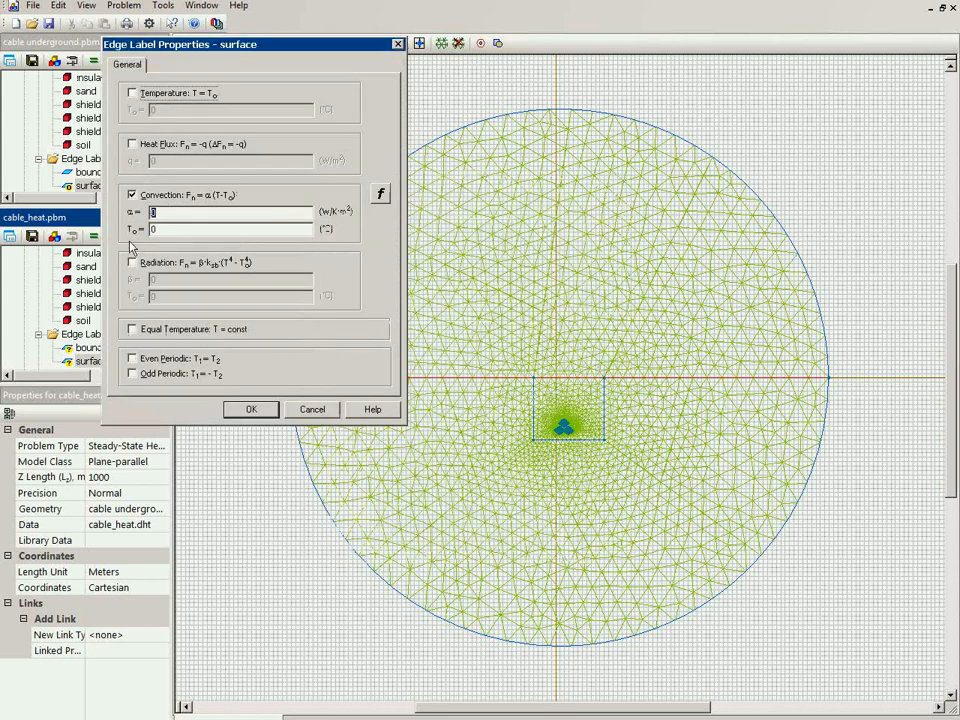
type("10")
type("2")
left_click(250, 410)
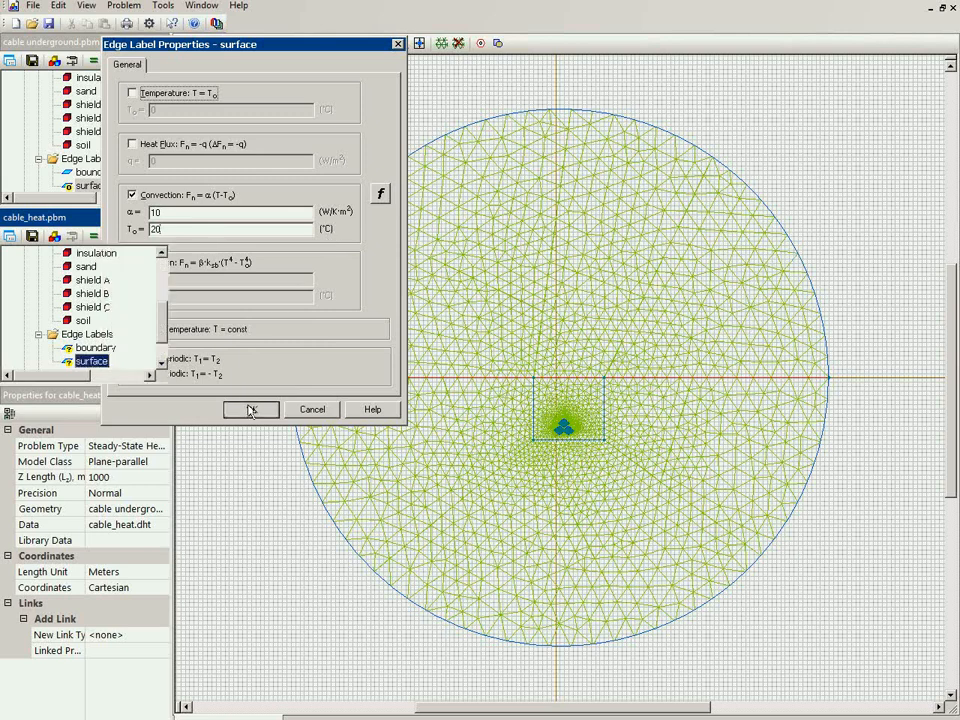
- Assign a heat flux condition with q = 0 W/m² to the boundary edge label
left_click(100, 349)
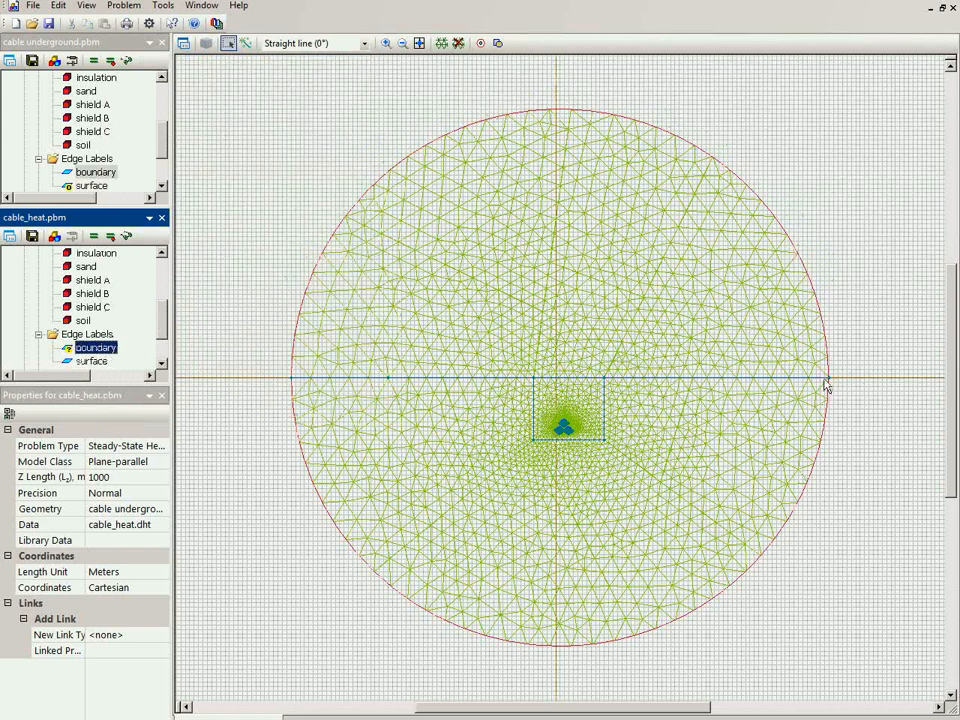
double_click(97, 348)
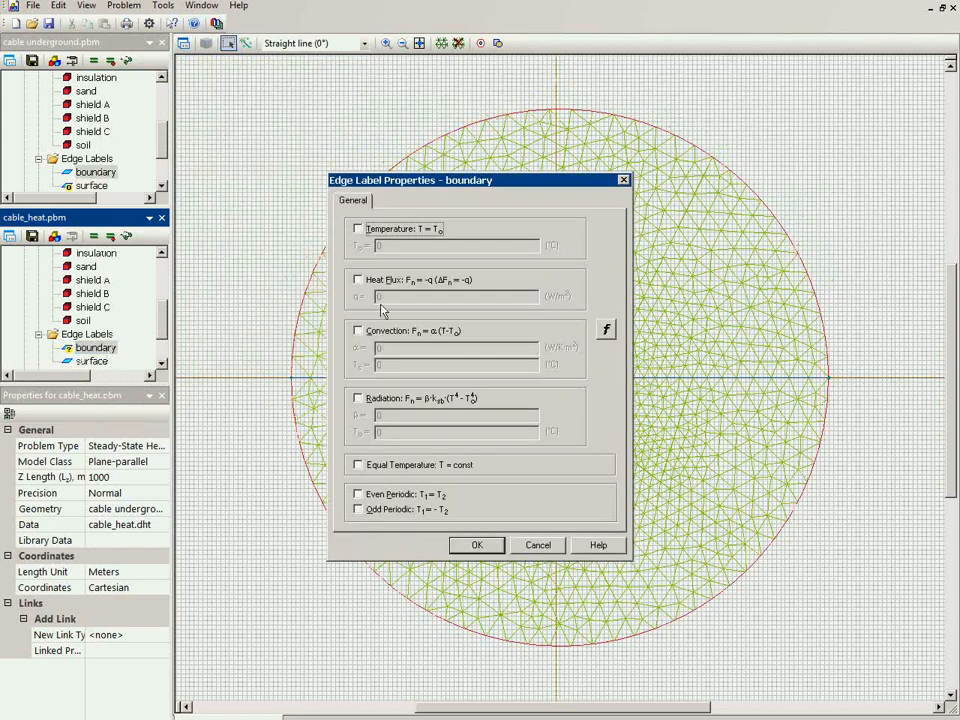
left_click(360, 280)
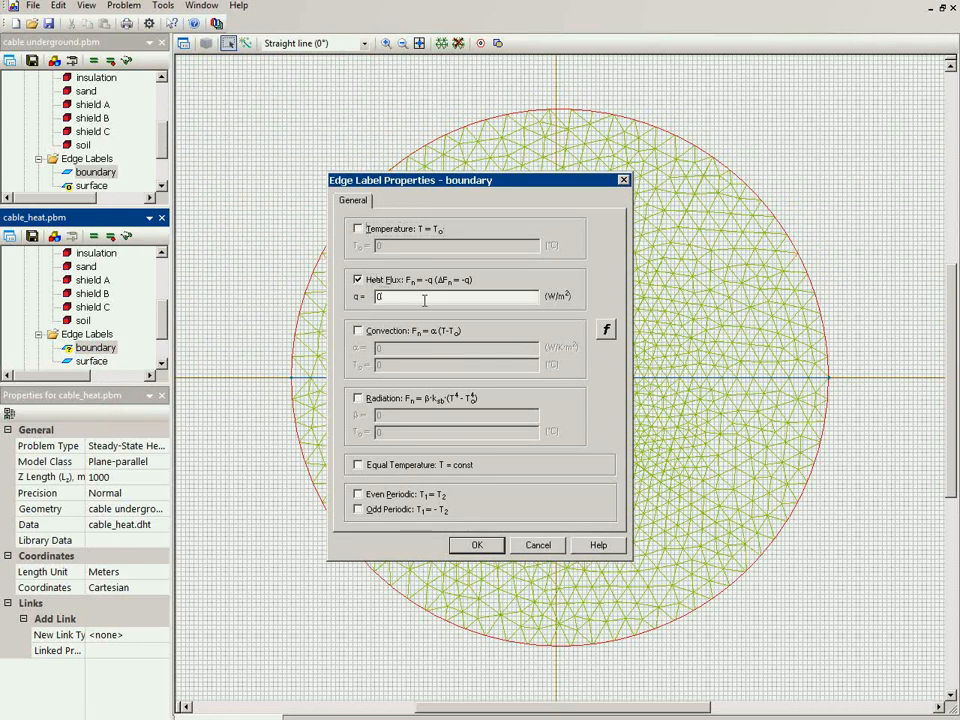
left_click(477, 545)
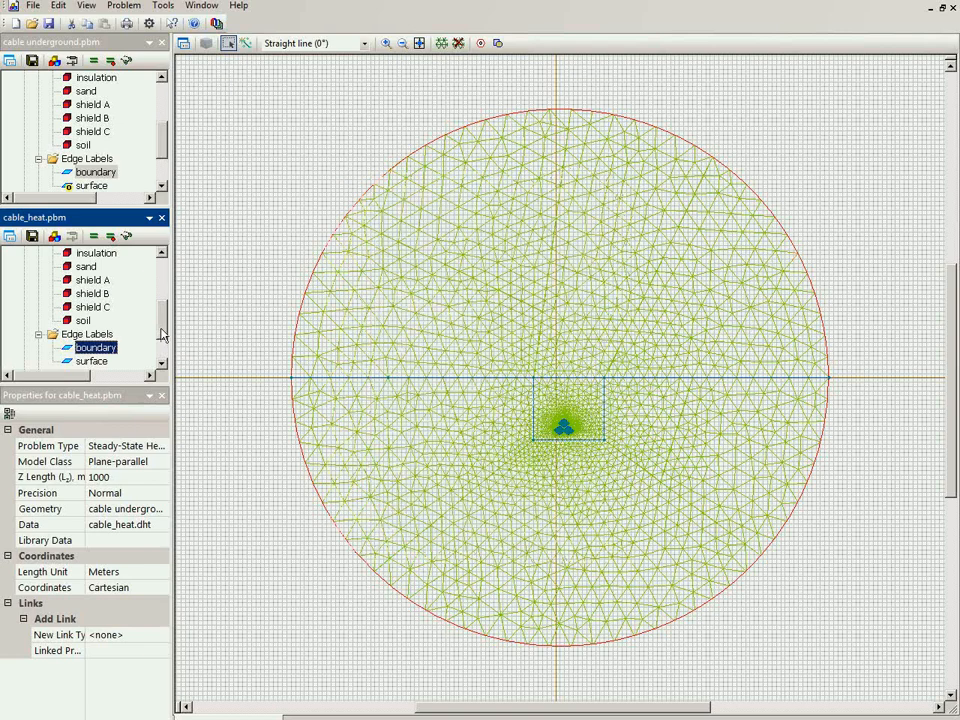
- Inspect the volume power of the heat source in the shield A block's properties
double_click(100, 281)
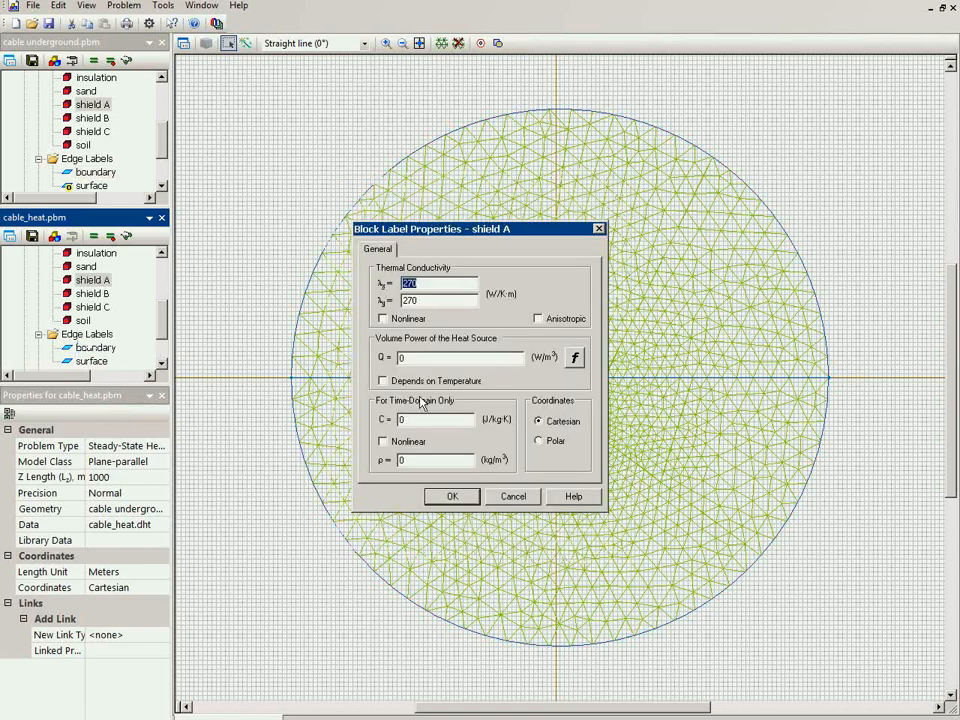
left_click_drag(408, 358, 388, 355)
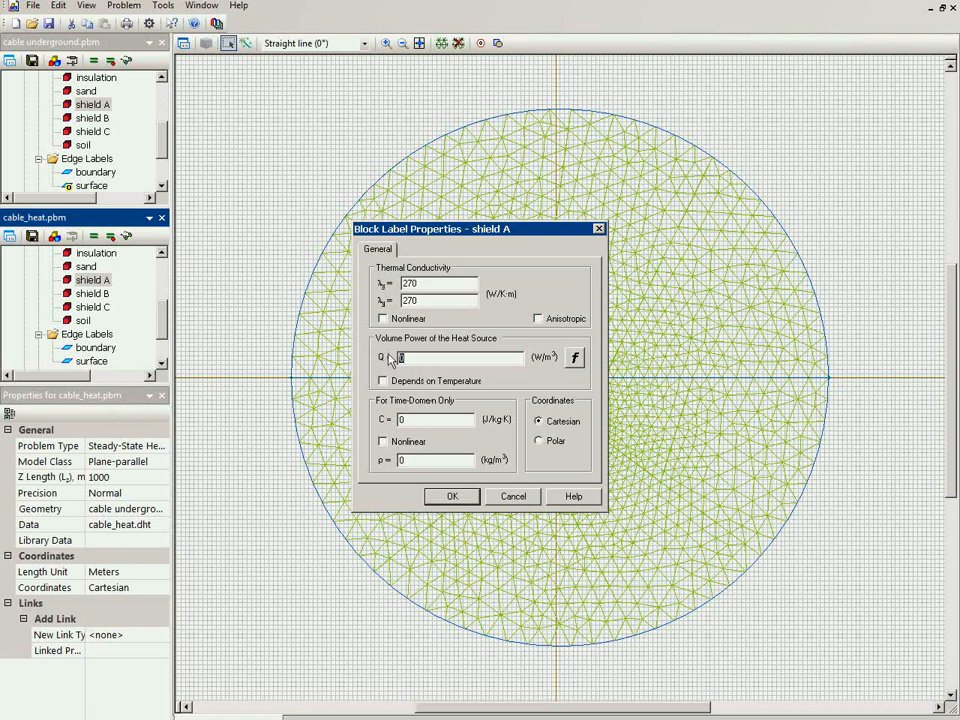
left_click(513, 496)
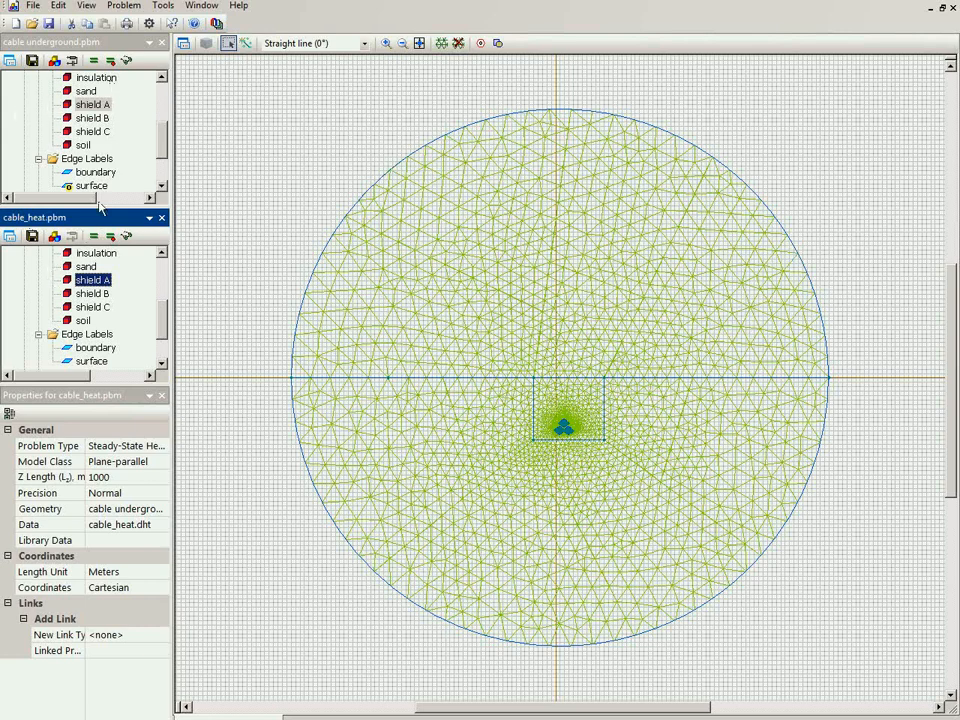
- Link generated heat from the cable underground.pbm problem as a data source in the cable_heat problem properties
left_click(8, 241)
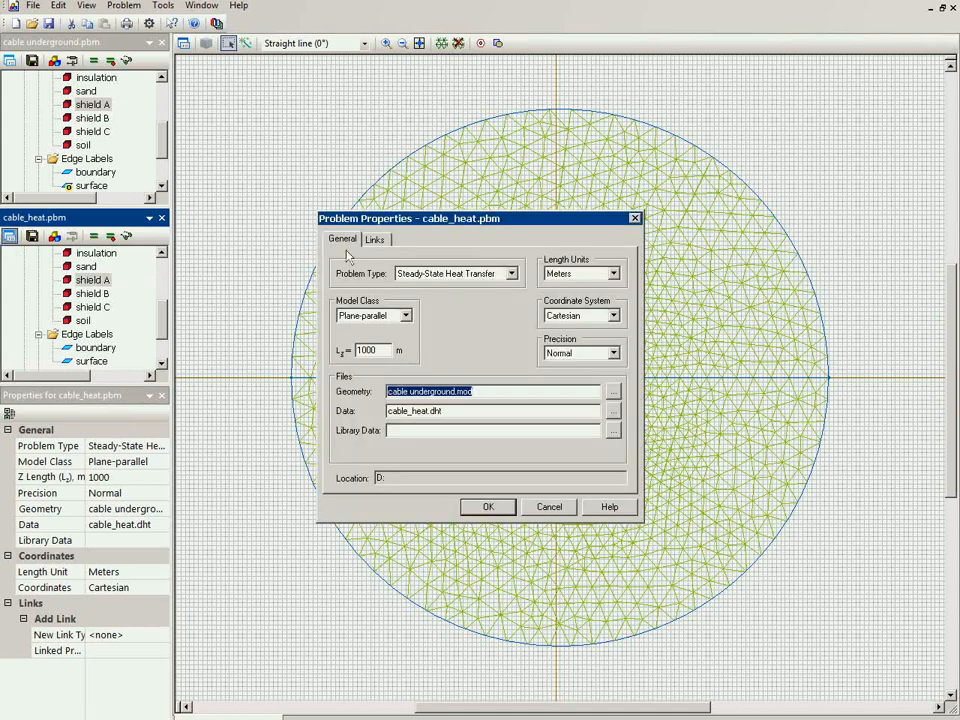
left_click(375, 241)
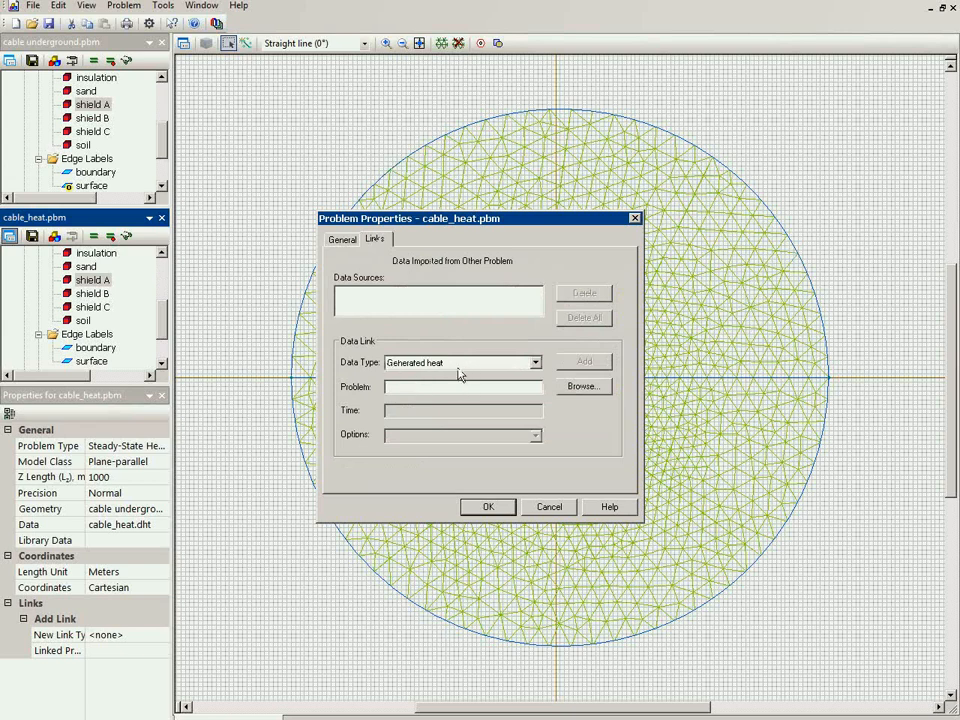
left_click(580, 387)
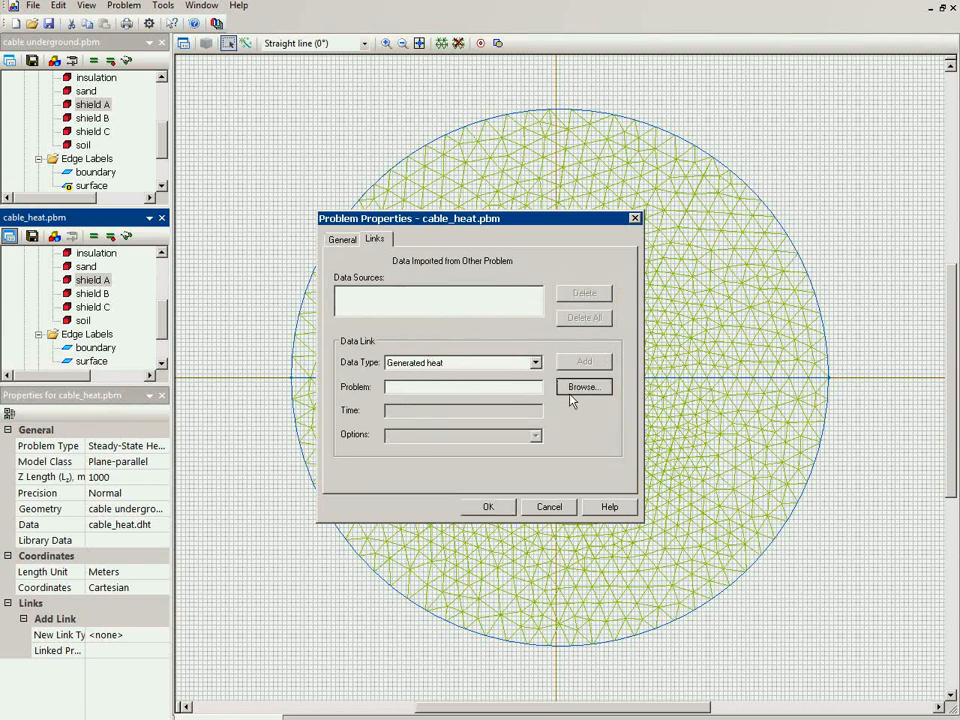
scroll(530, 330, "down", 3)
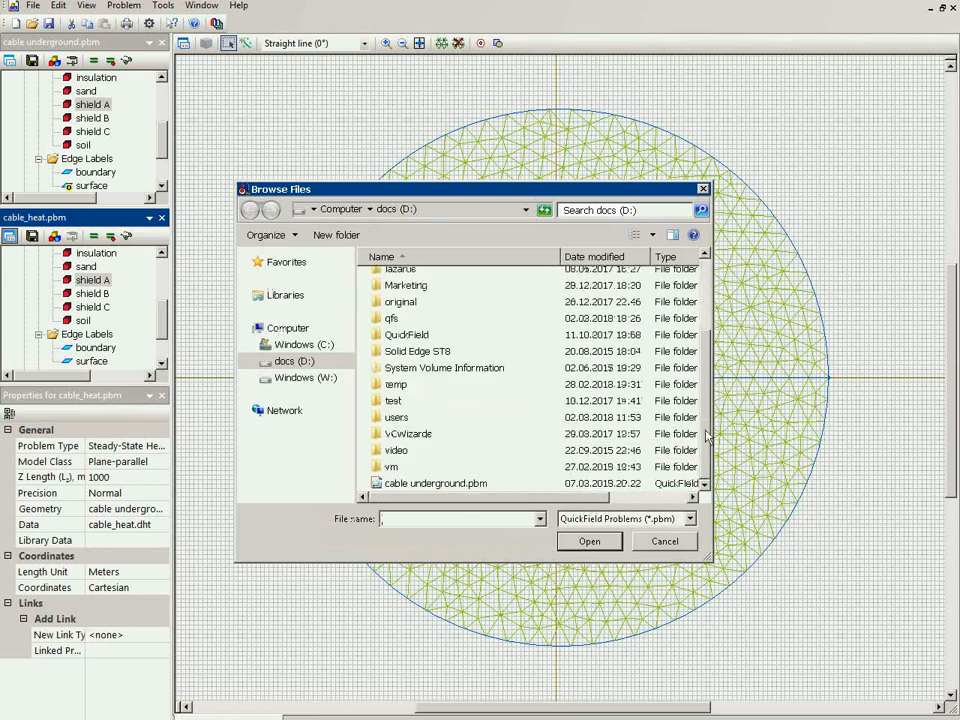
left_click(470, 483)
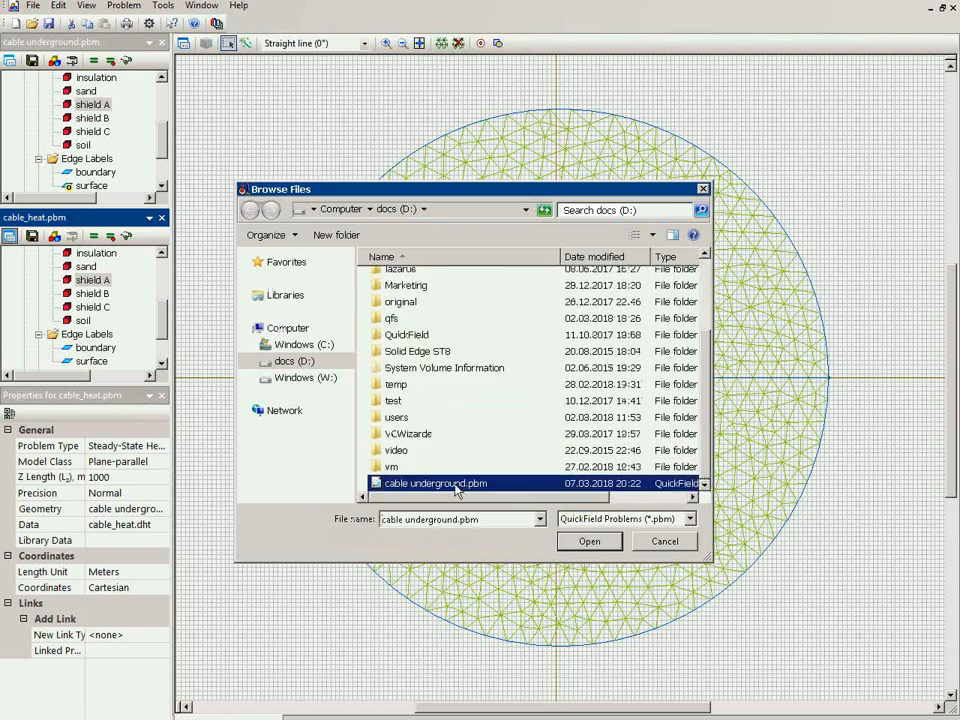
left_click(589, 541)
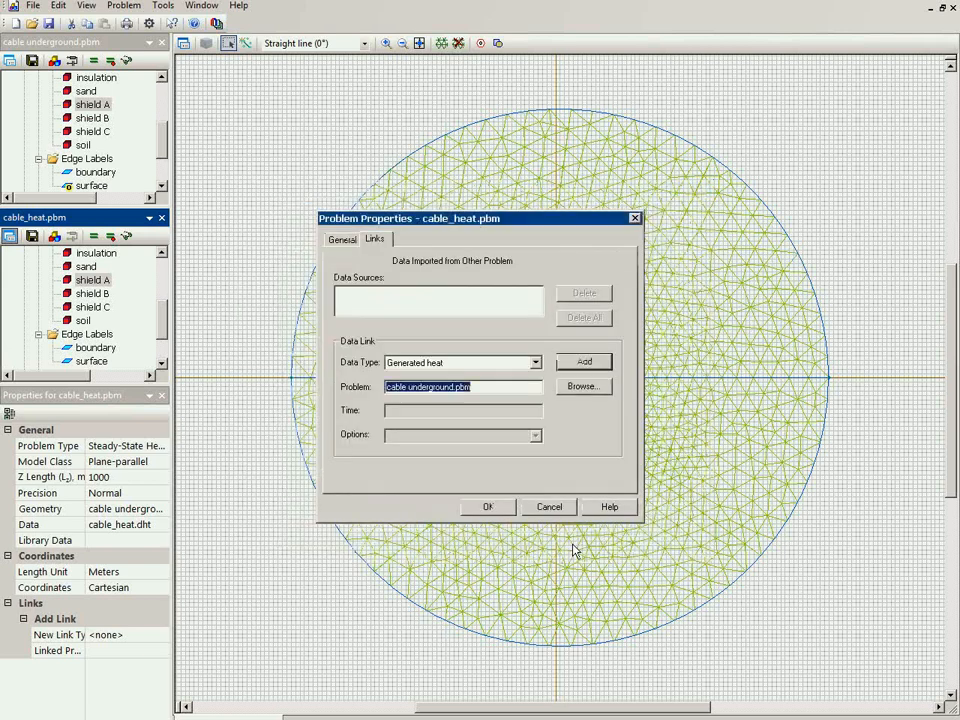
left_click(588, 363)
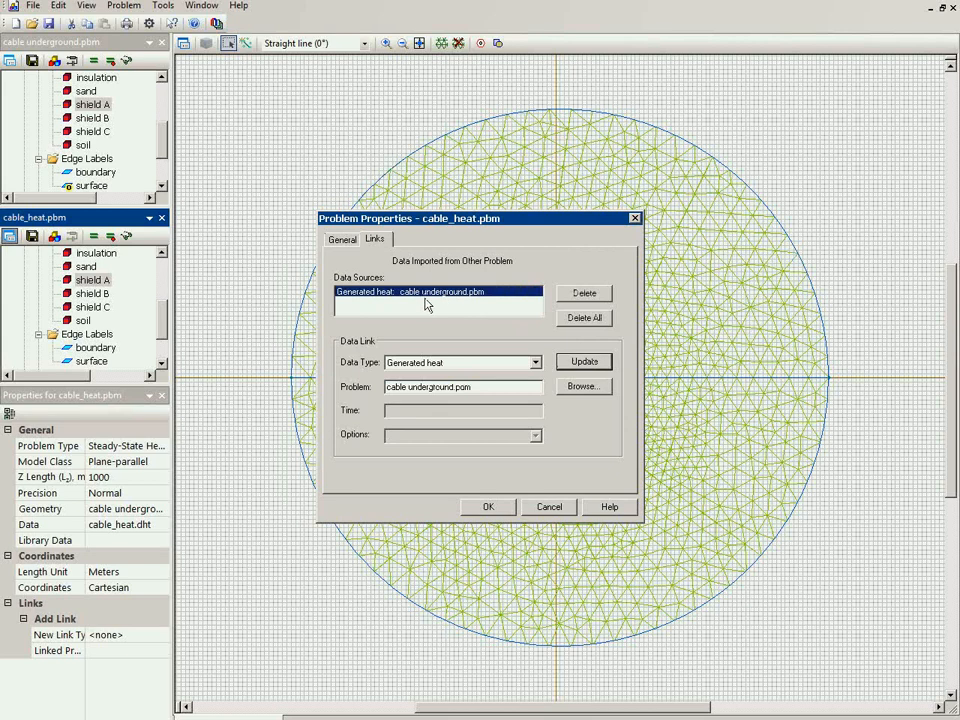
left_click(486, 507)
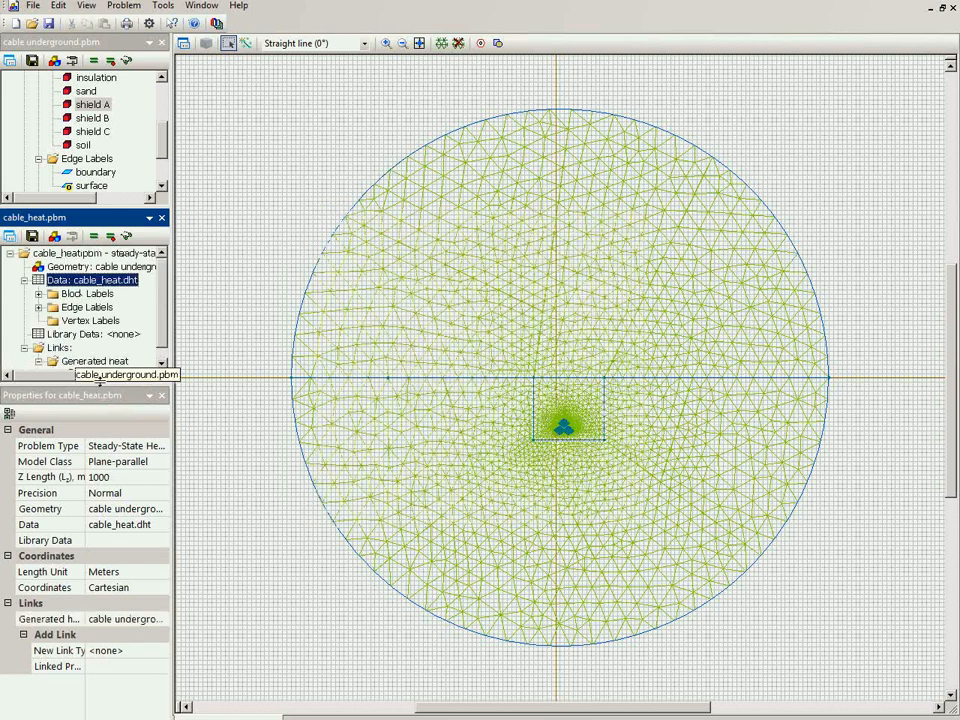
left_click_drag(86, 384, 84, 537)
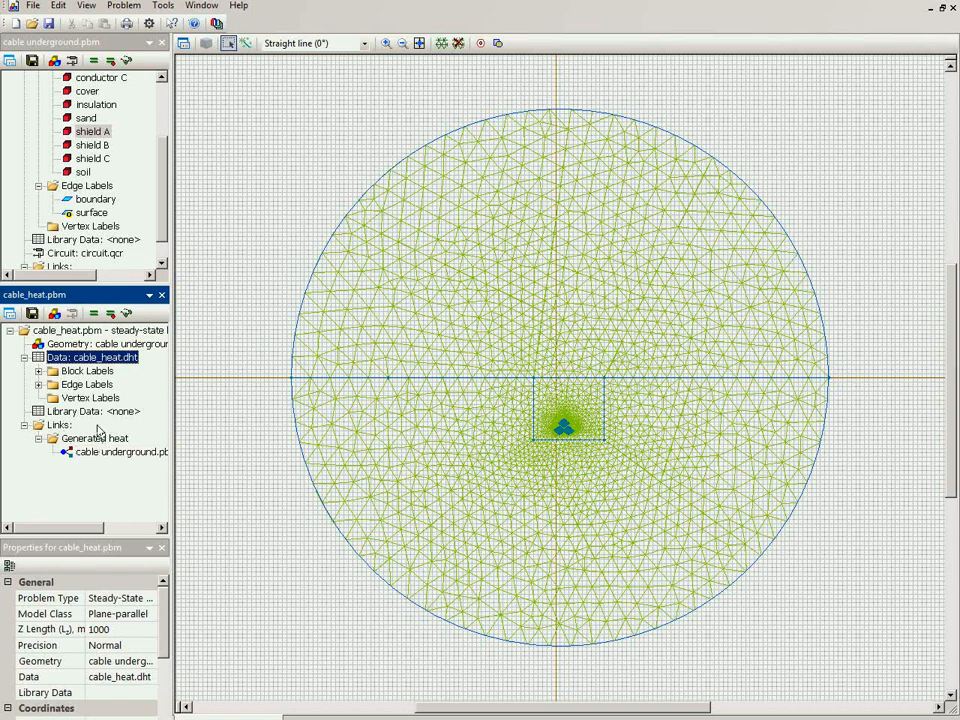
- Solve the cable_heat problem, saving its modified files, and open the temperature results
left_click(103, 318)
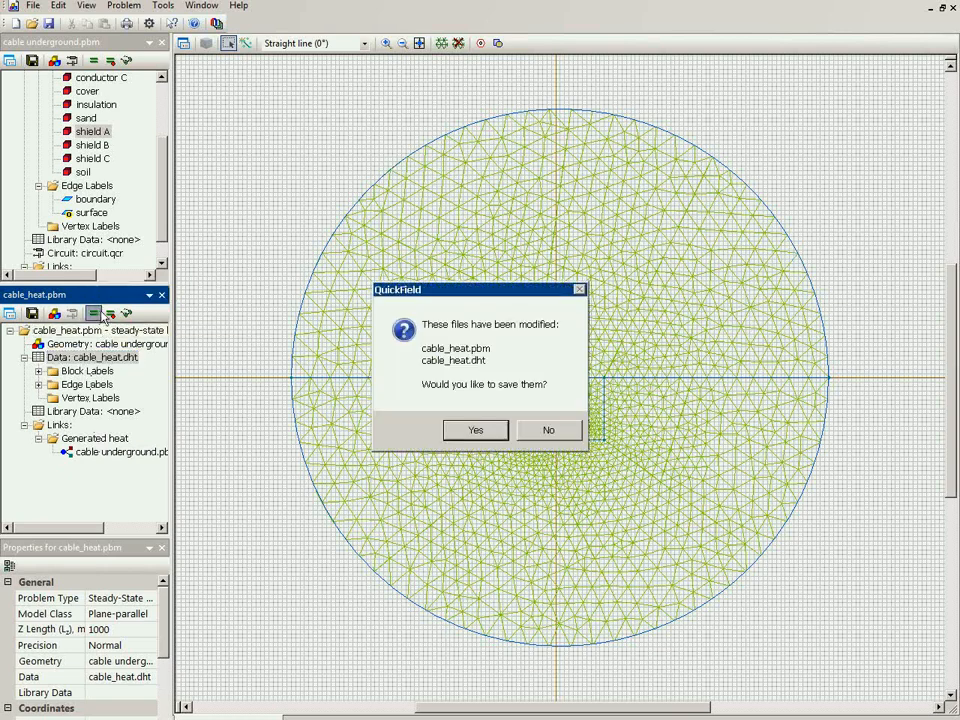
left_click(468, 430)
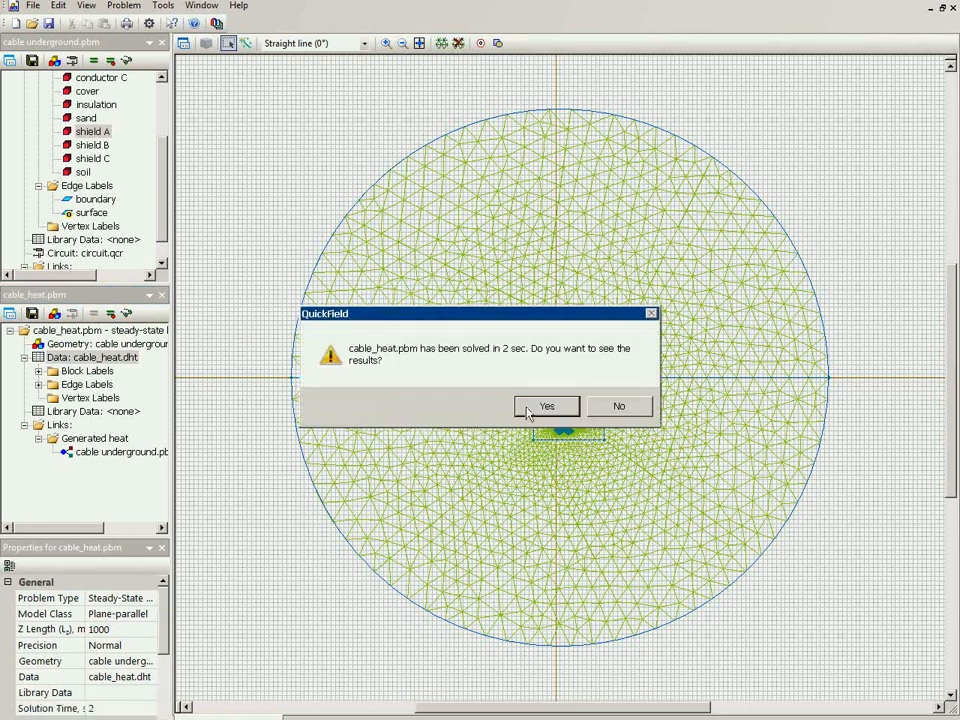
left_click(547, 406)
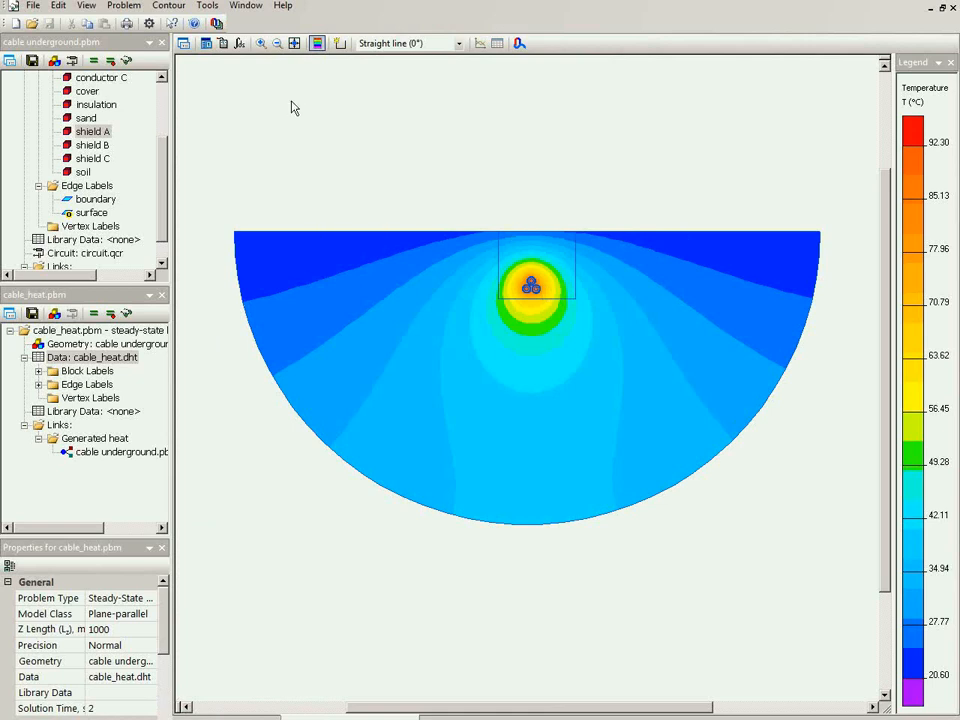
- Examine the local temperature values at the upper cable's conductor centre and near the outer edge of the lower left cable
left_click(261, 43)
left_click(552, 315)
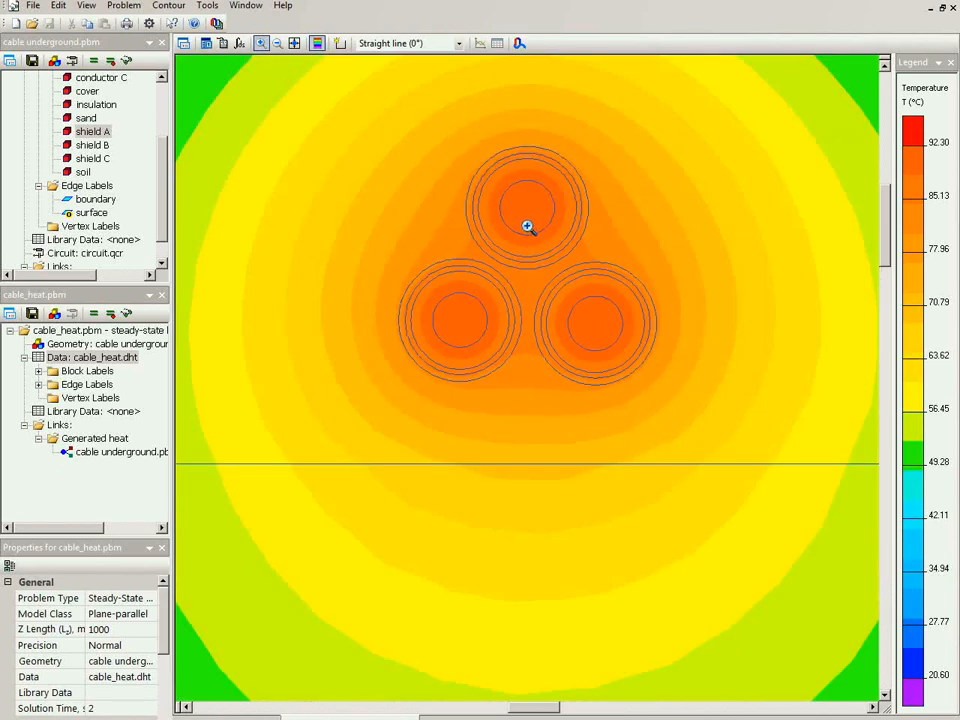
left_click(221, 43)
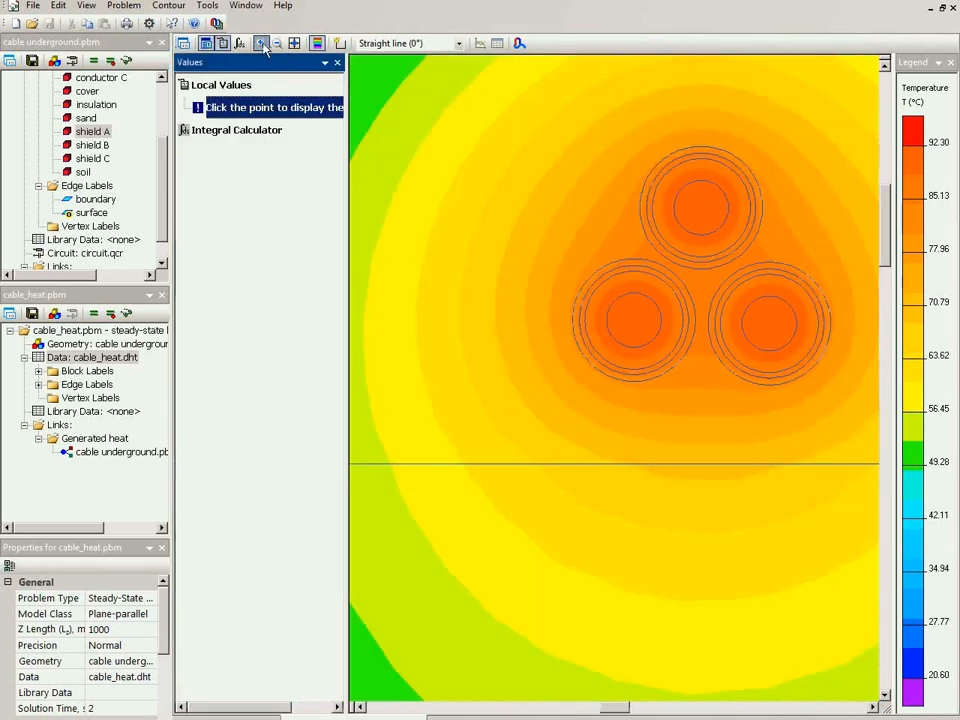
left_click(699, 209)
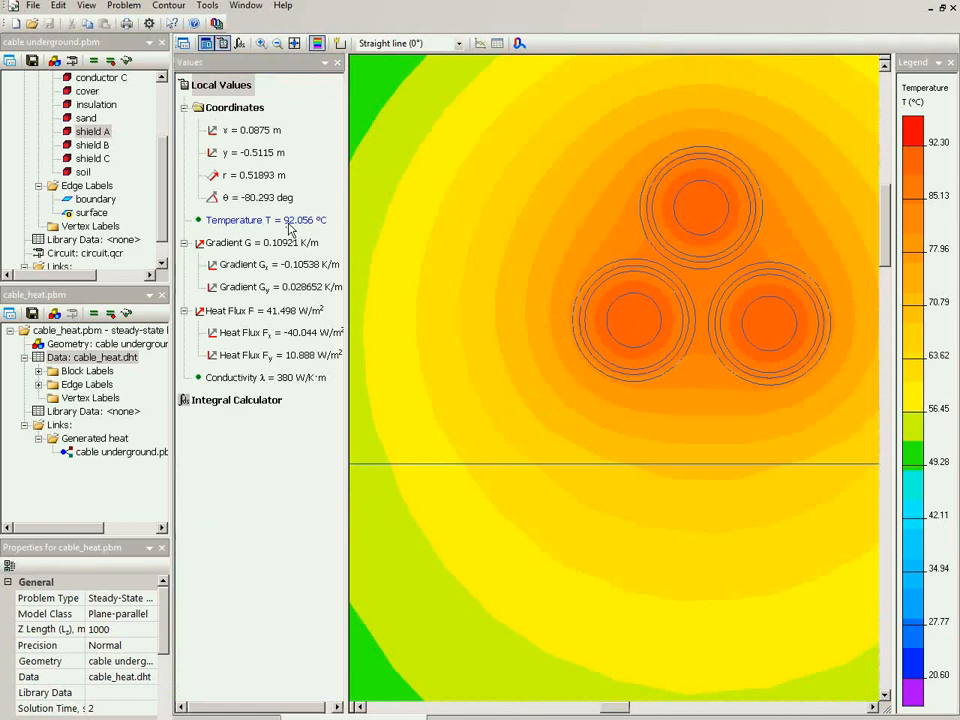
left_click(640, 265)
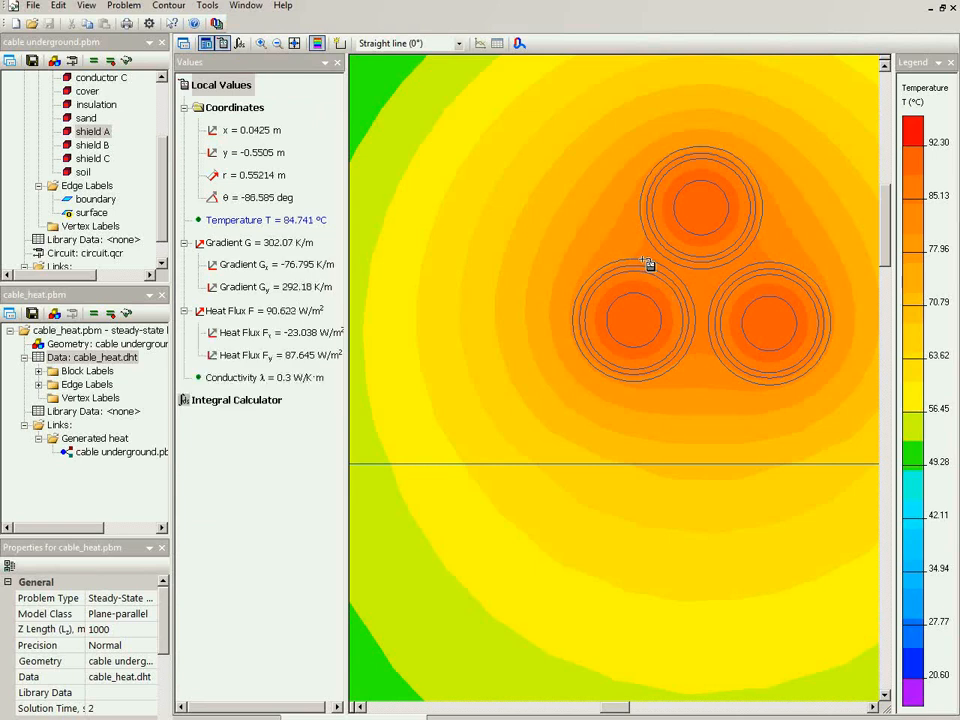
left_click(652, 265)
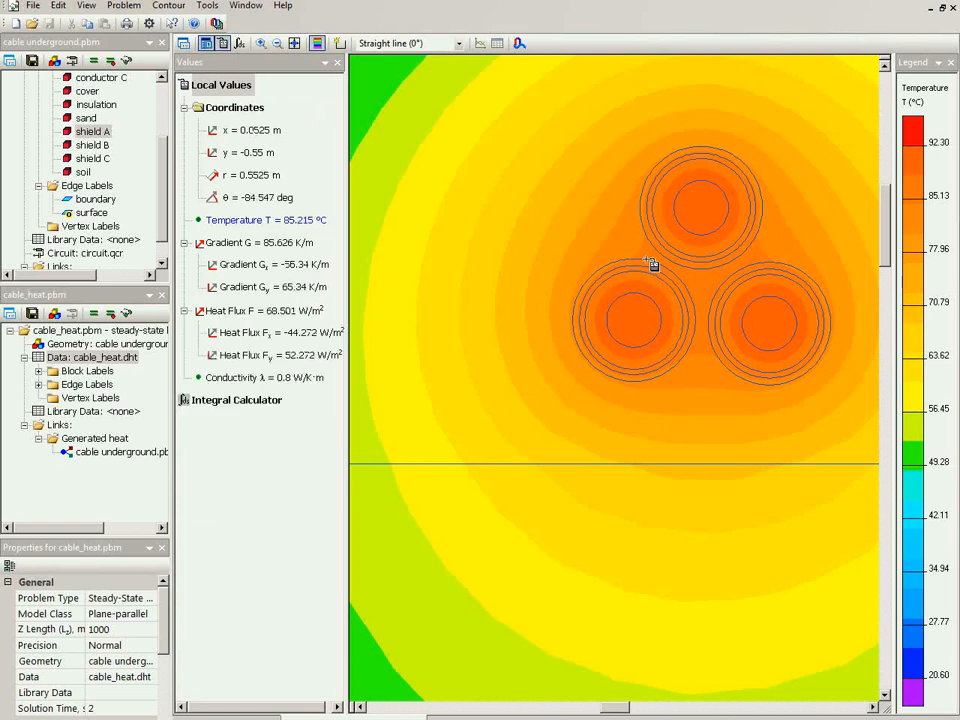
- Trace a straight contour about 0.048 m long upward from the upper cable's centre and view the temperature plot along it
left_click(339, 43)
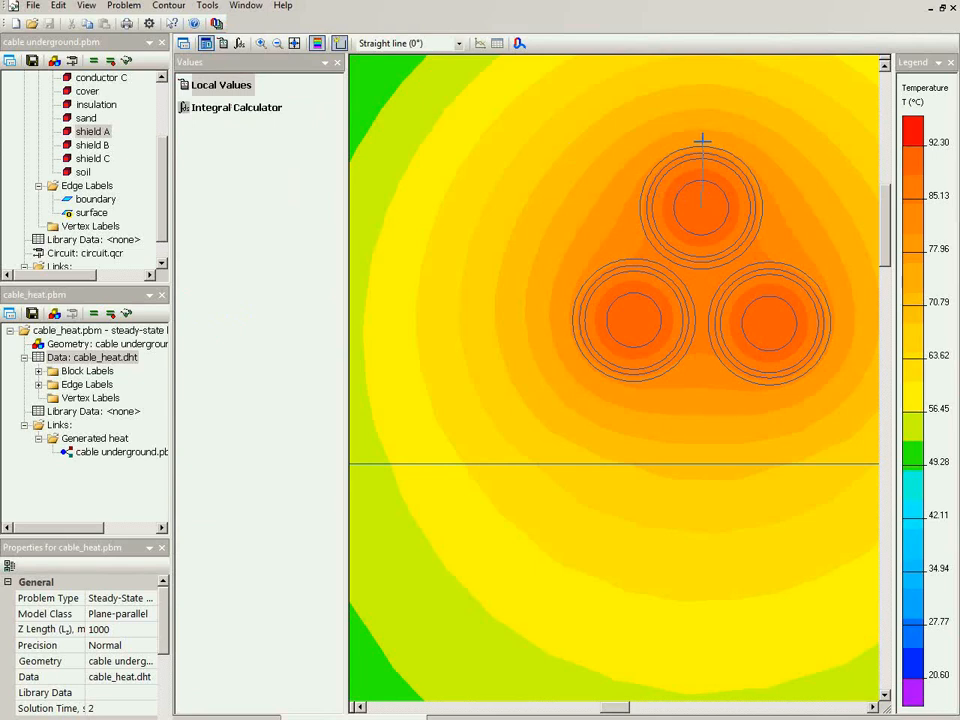
left_click_drag(702, 141, 702, 144)
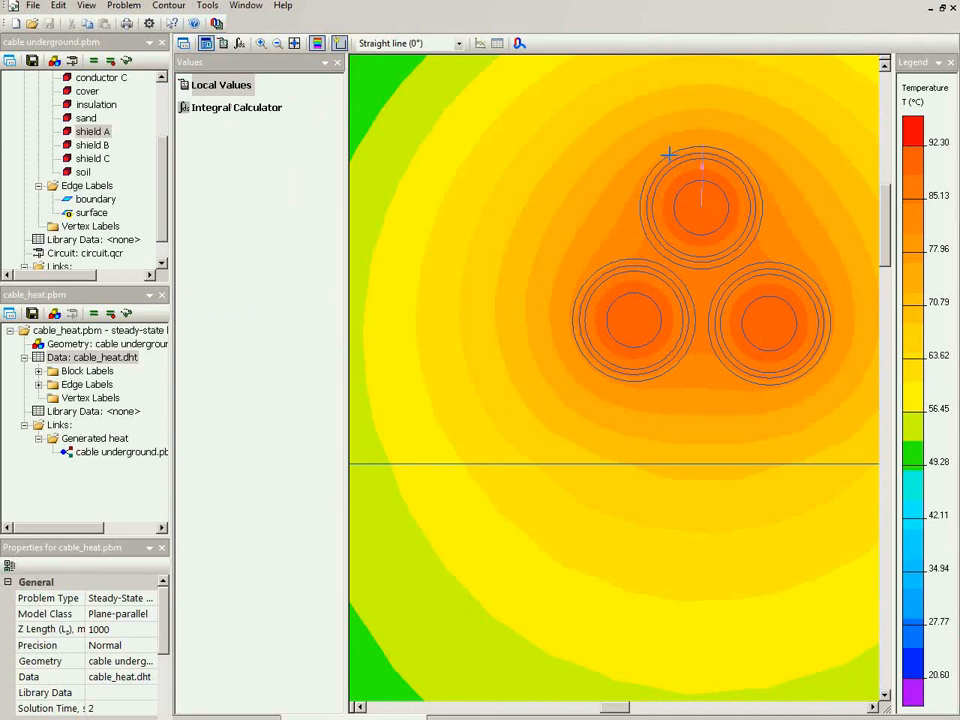
left_click(481, 47)
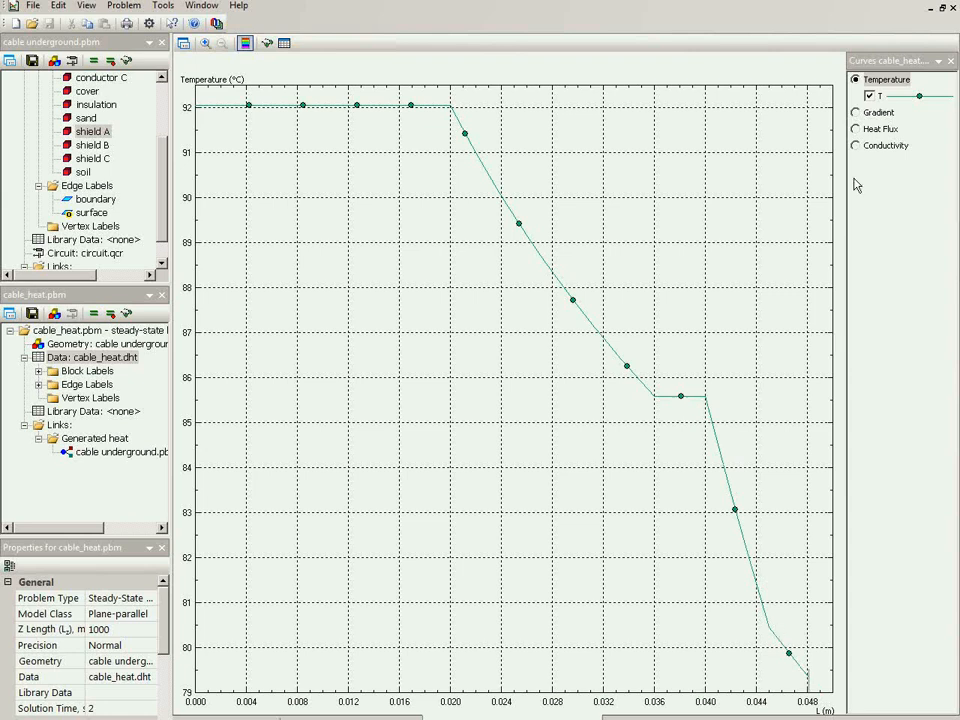
left_click(953, 8)
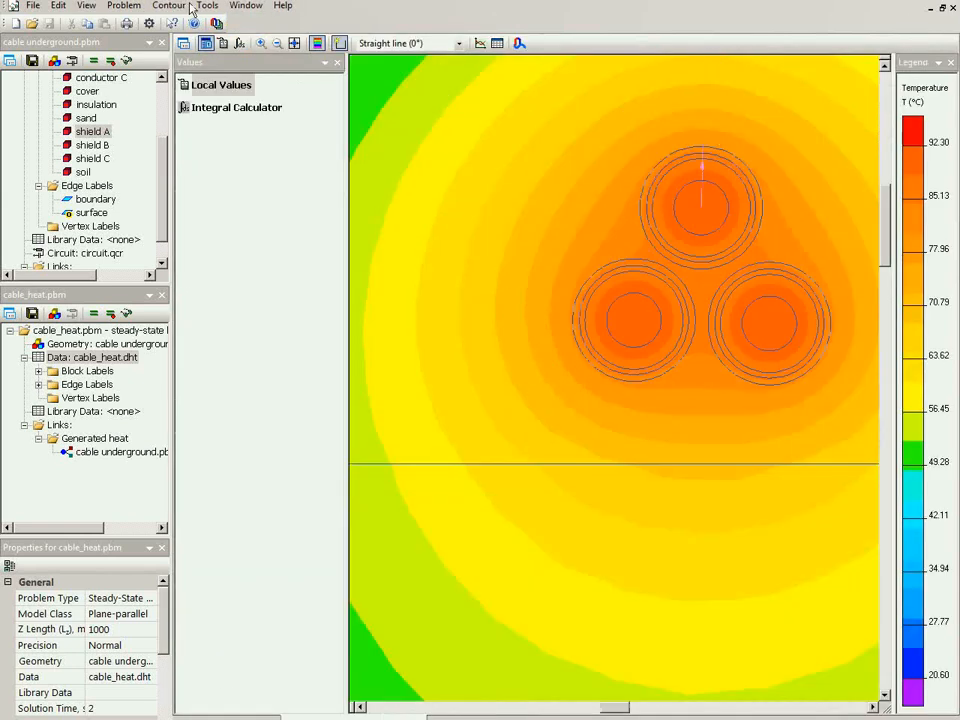
- Replace the straight contour with a closed circular one along the outer boundary of the upper cable's insulation
left_click(146, 8)
left_click(180, 117)
left_click(169, 5)
left_click(186, 118)
left_click(261, 43)
left_click_drag(622, 124, 786, 287)
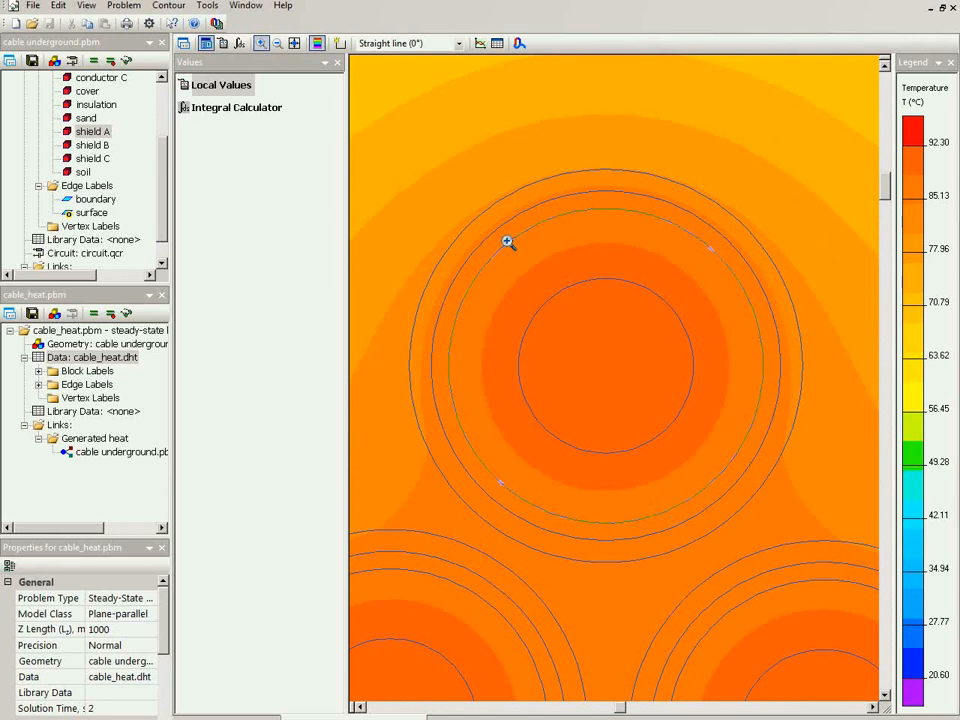
- Display heat flux vectors over the temperature map with scale 0.0009 and cell size 0.006 m
left_click(185, 44)
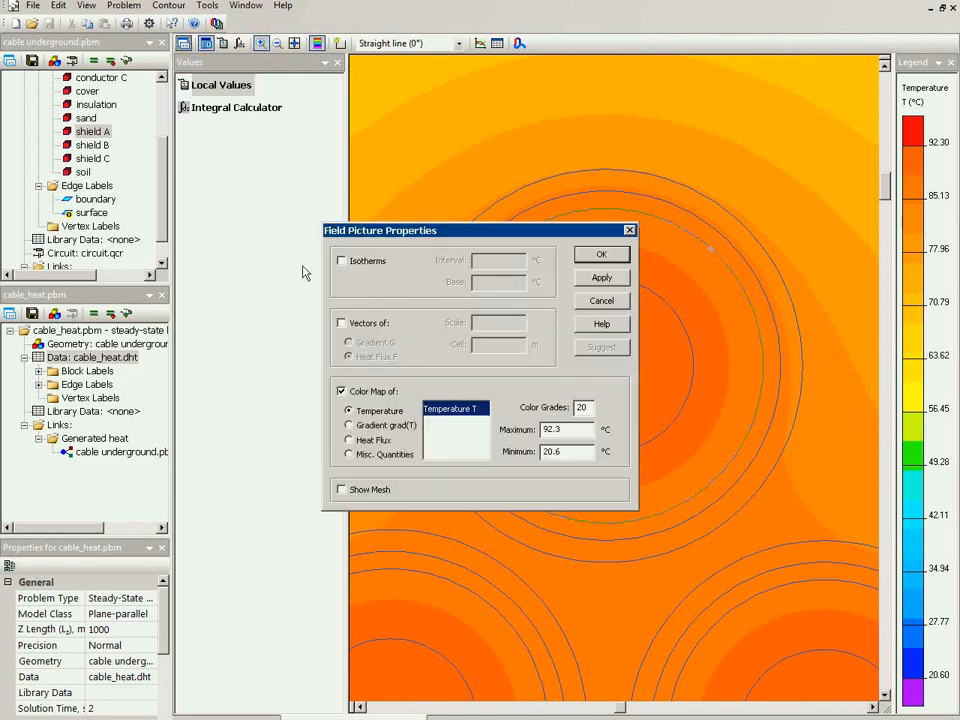
left_click(362, 323)
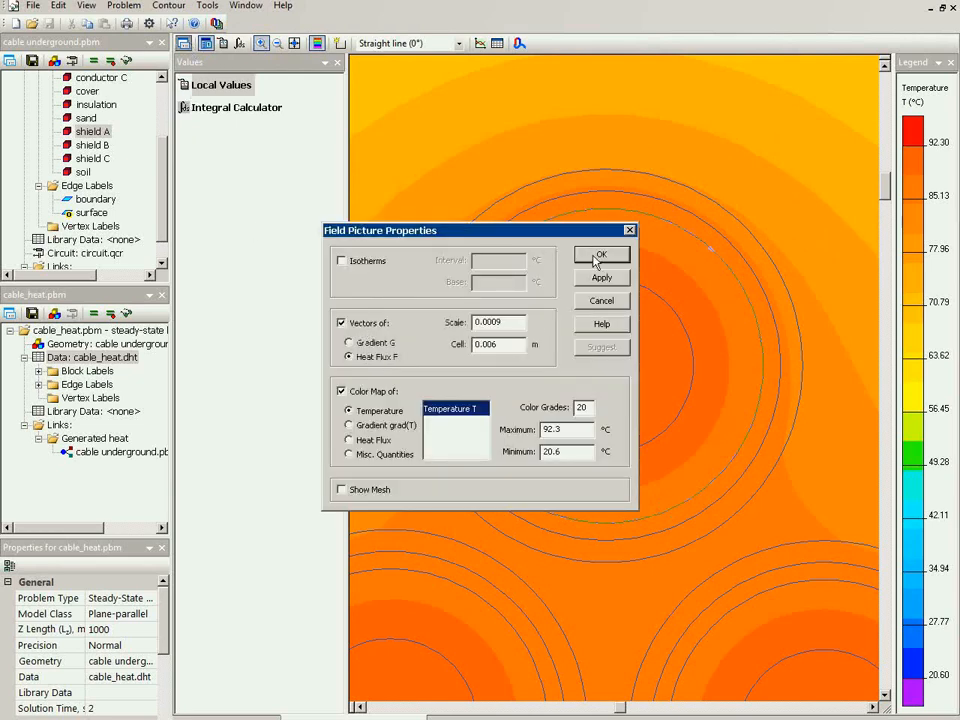
left_click(591, 256)
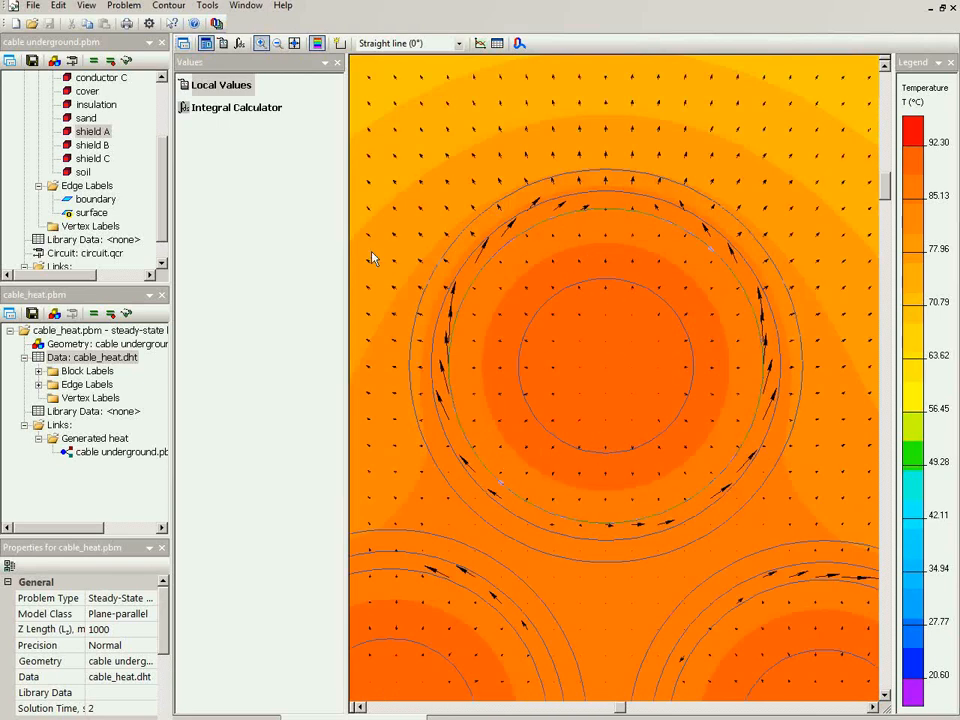
- Calculate the heat flux integral through the circular contour around the upper cable's insulation
left_click(196, 107)
double_click(186, 107)
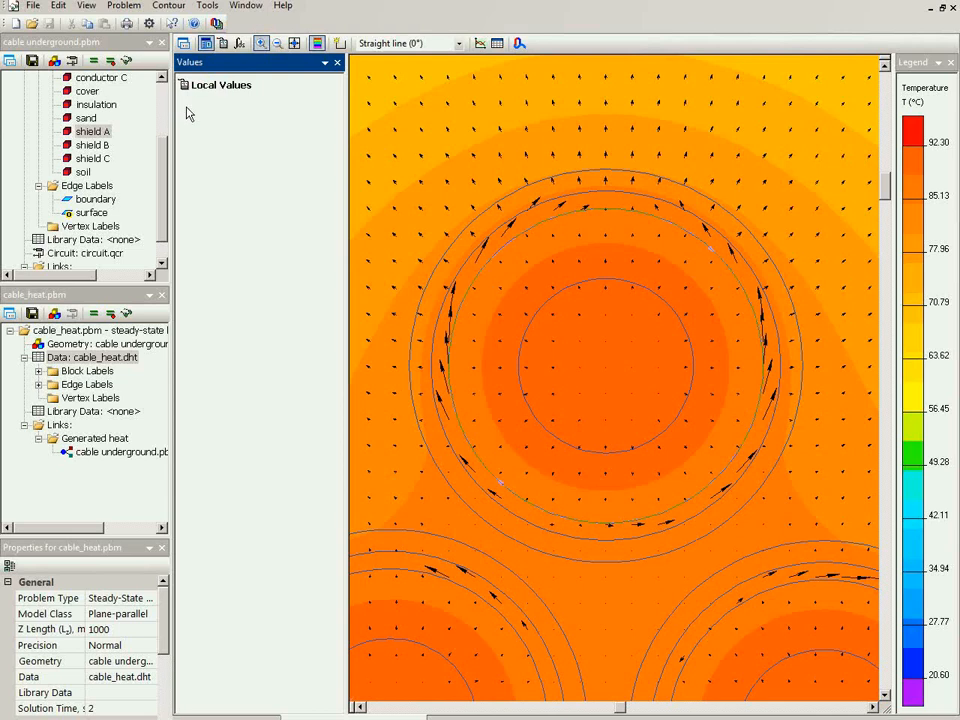
left_click(223, 222)
left_click(216, 219)
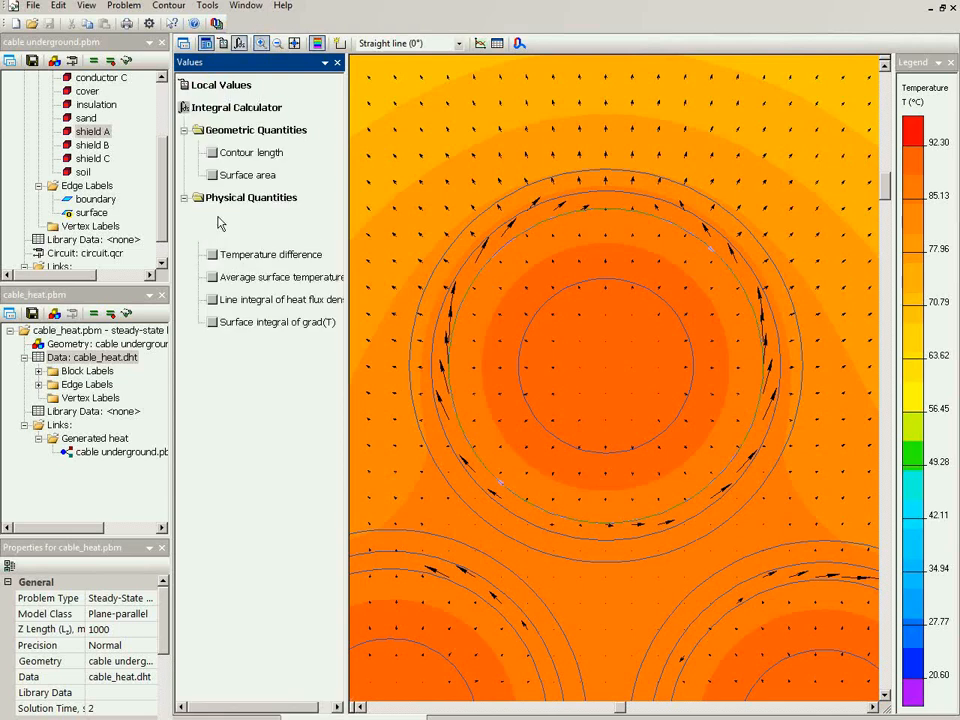
left_click(267, 244)
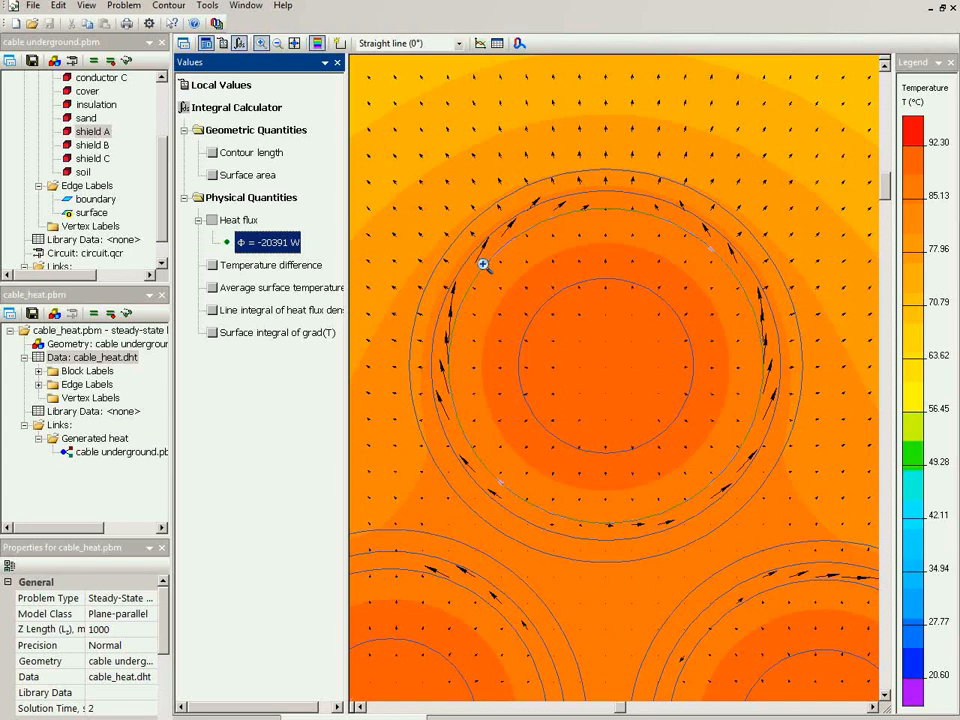
- Close the field results and geometry windows, and reopen the geometry model of cable underground.pbm
left_click(951, 8)
left_click(951, 8)
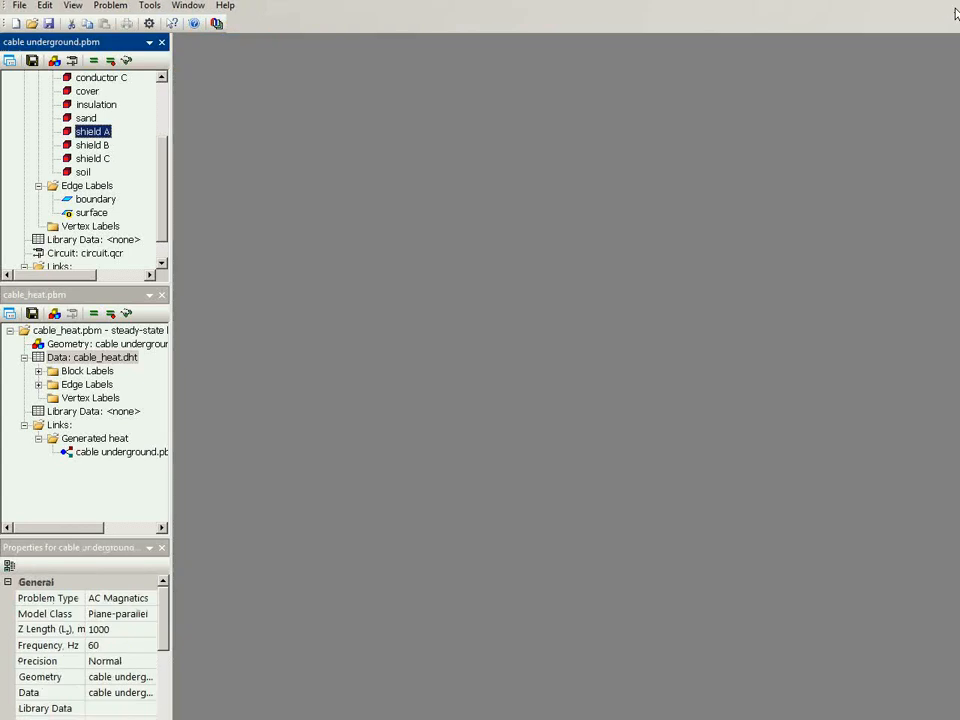
left_click(161, 95)
double_click(103, 91)
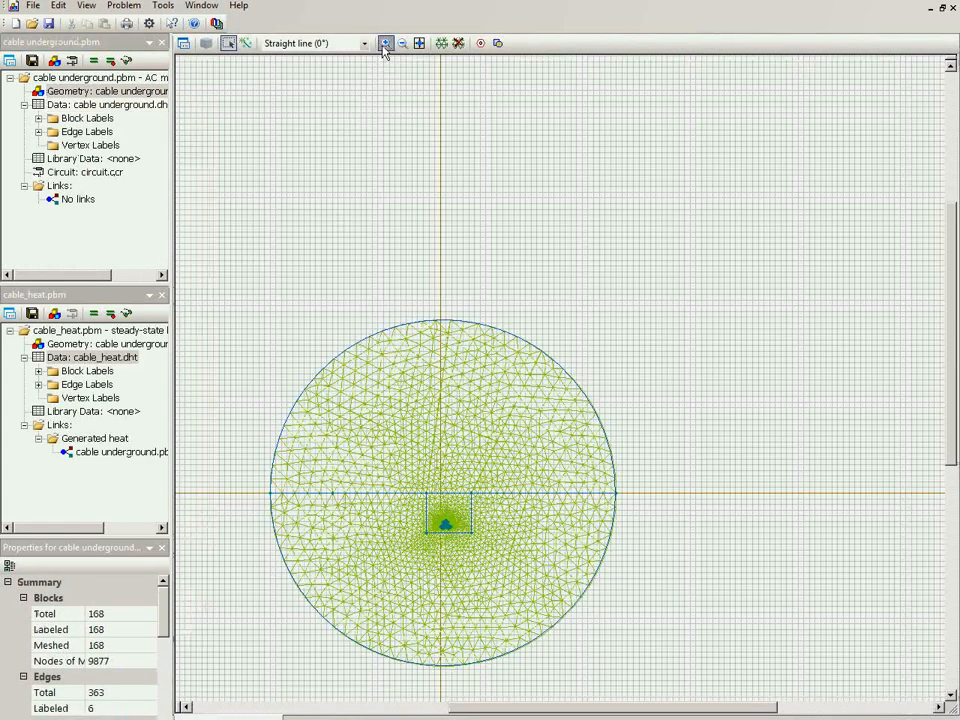
- Move the three cables from the triangular arrangement into a spaced horizontal row near the bottom of the sand trench
left_click(384, 44)
left_click_drag(422, 508, 486, 543)
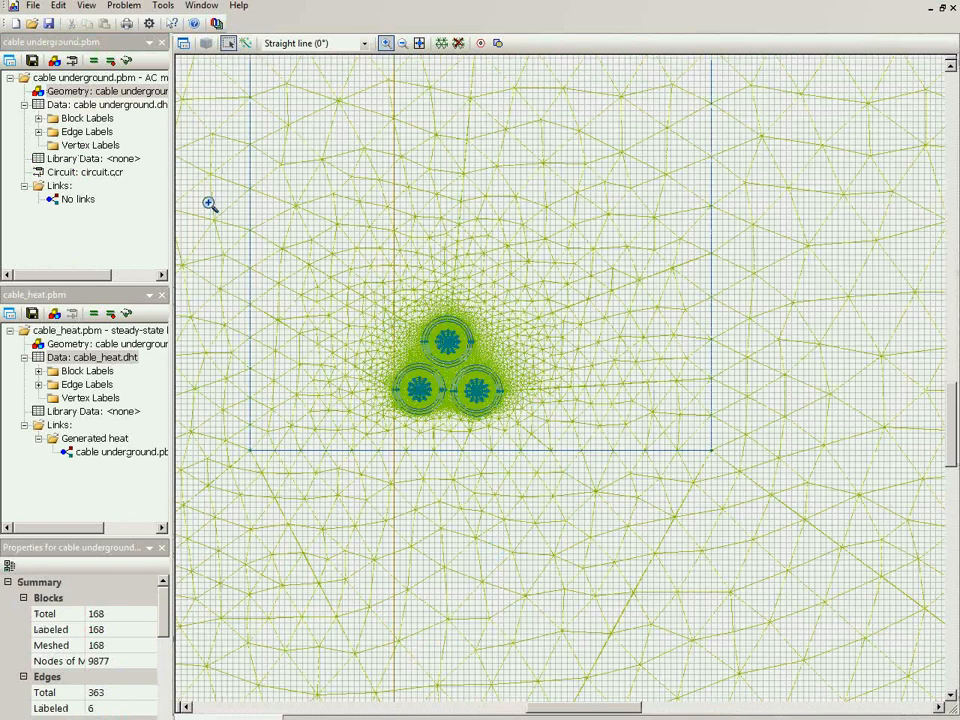
left_click(229, 44)
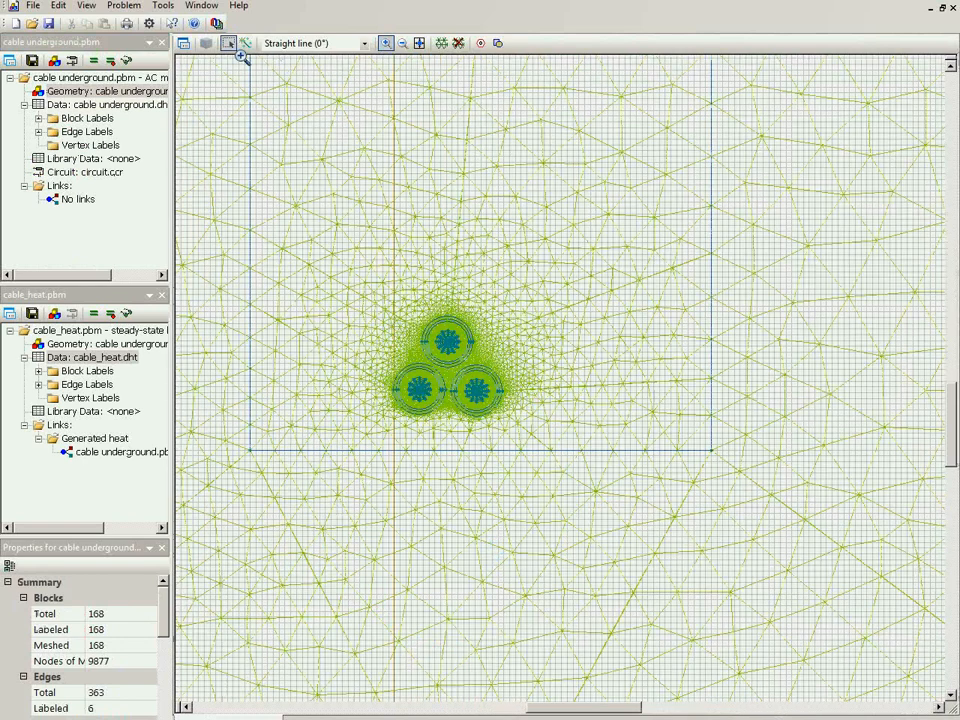
left_click(419, 389)
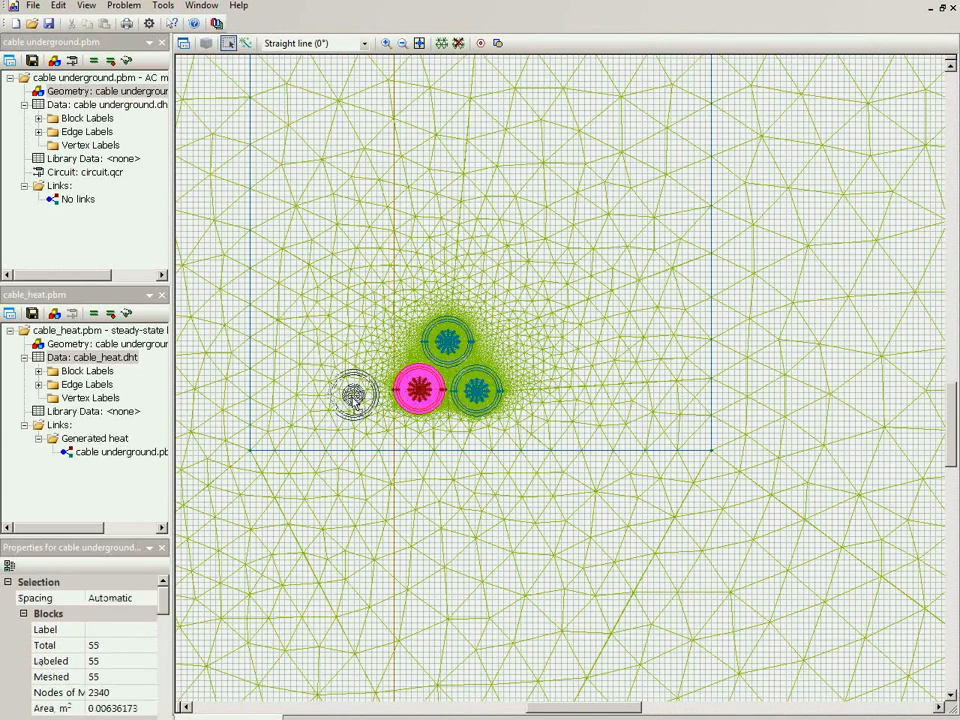
left_click_drag(354, 397, 354, 402)
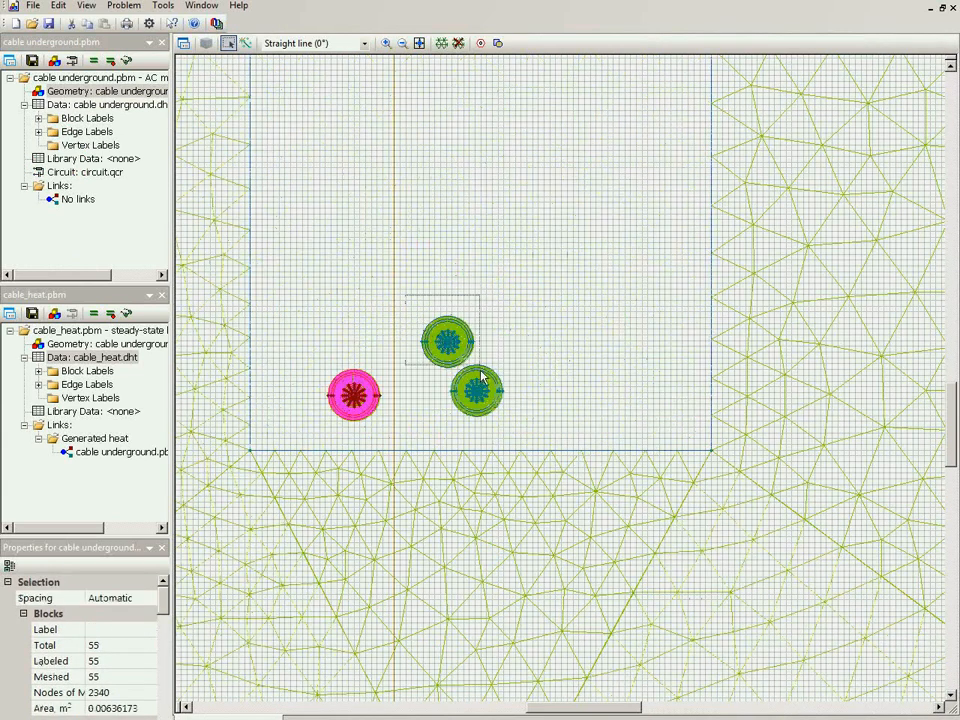
left_click_drag(451, 350, 424, 401)
left_click_drag(492, 349, 497, 401)
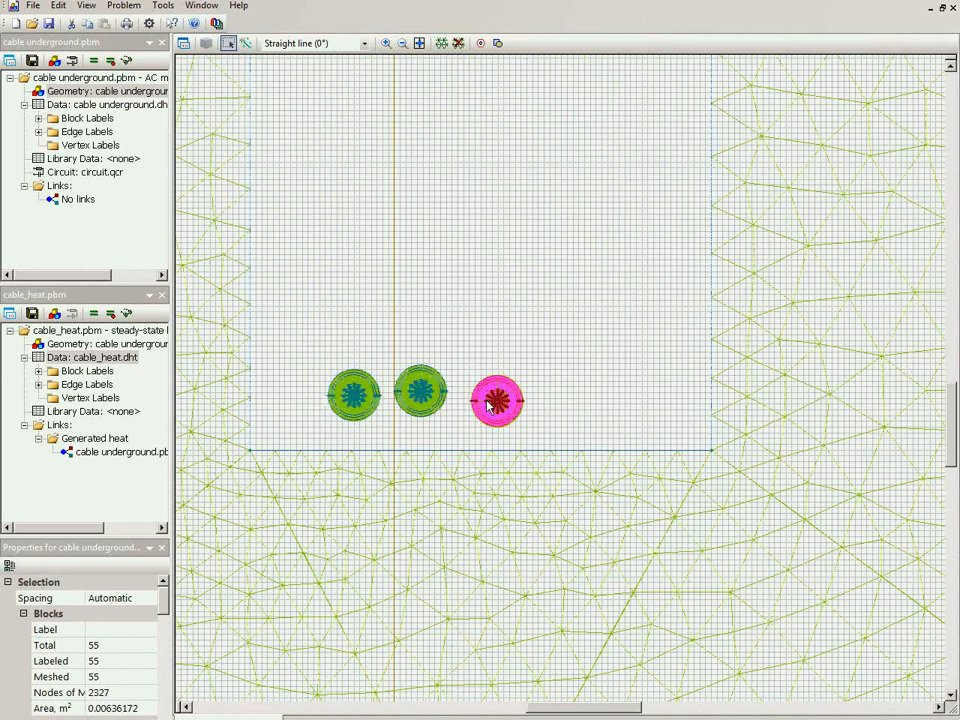
- Mesh the sand block around the moved cables, then solve the cable underground.pbm problem and open its field results
left_click(446, 343)
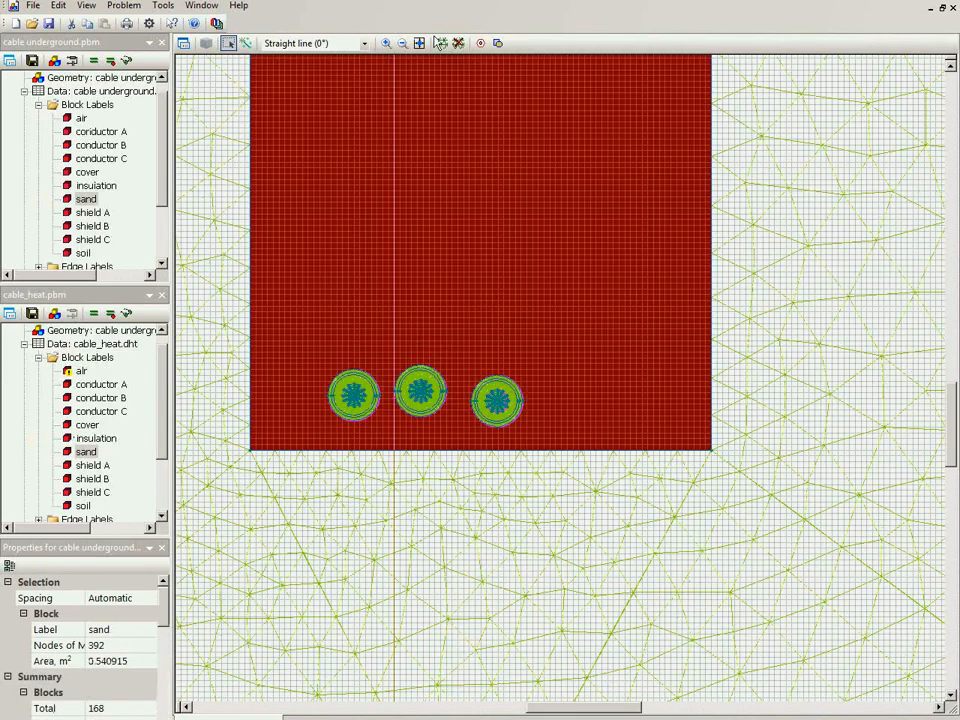
left_click(441, 43)
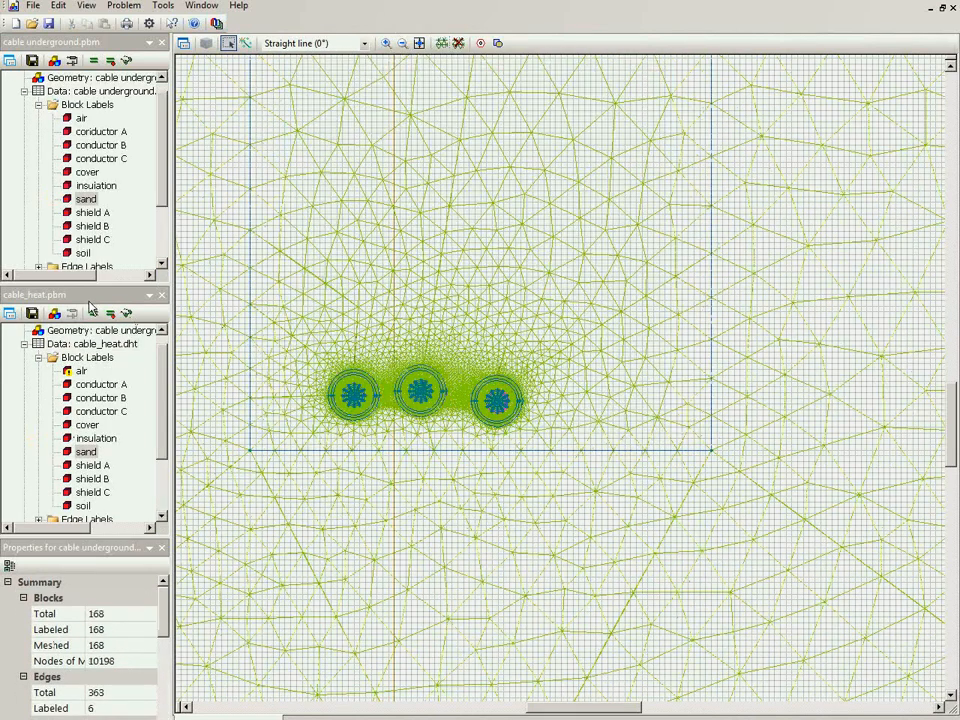
left_click(94, 62)
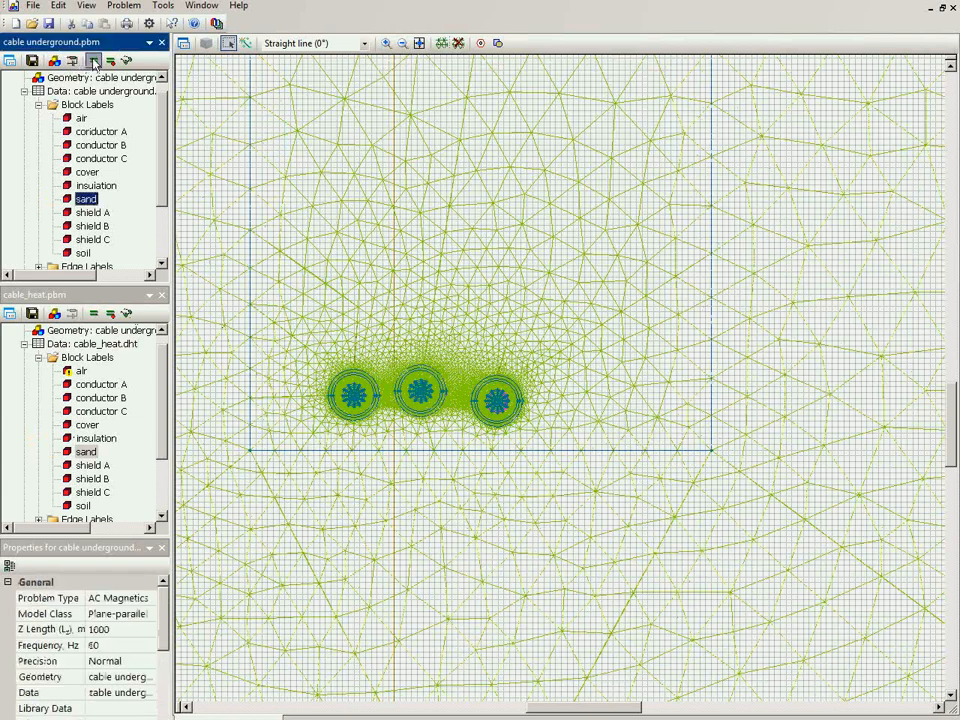
left_click(487, 434)
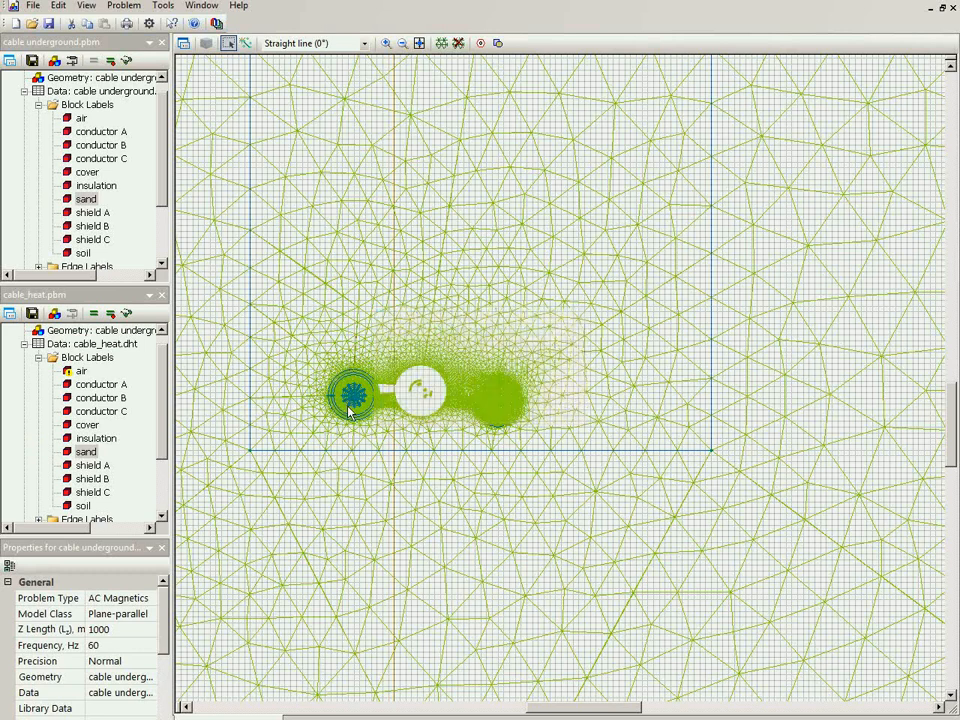
left_click(540, 405)
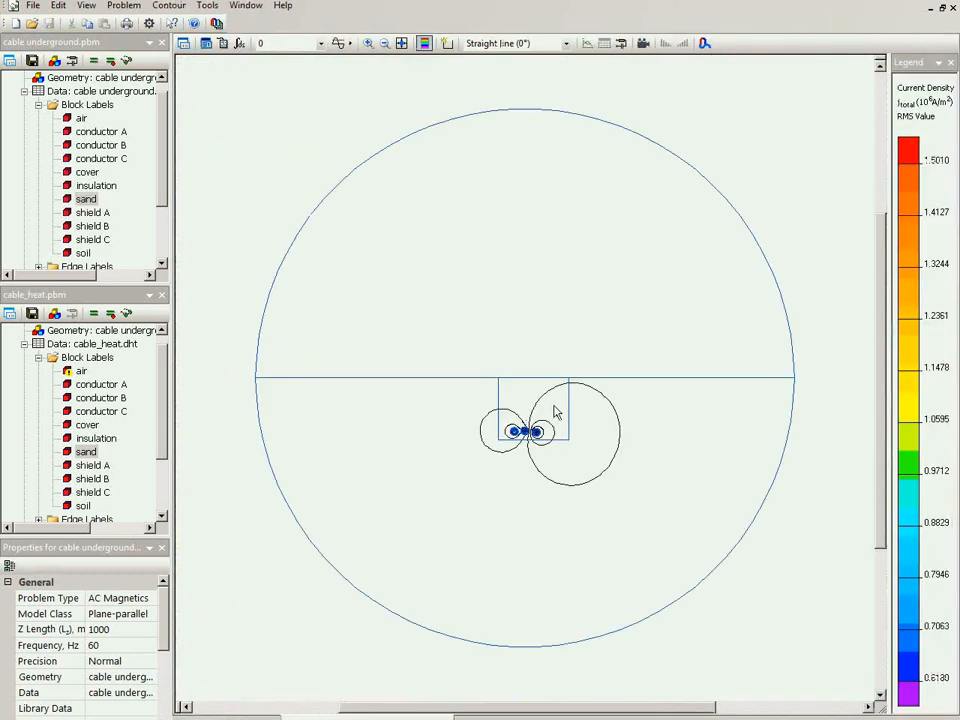
- Examine the current density distribution in the conductors and shields of the three flat-formation cables
left_click(369, 43)
left_click_drag(497, 410, 557, 448)
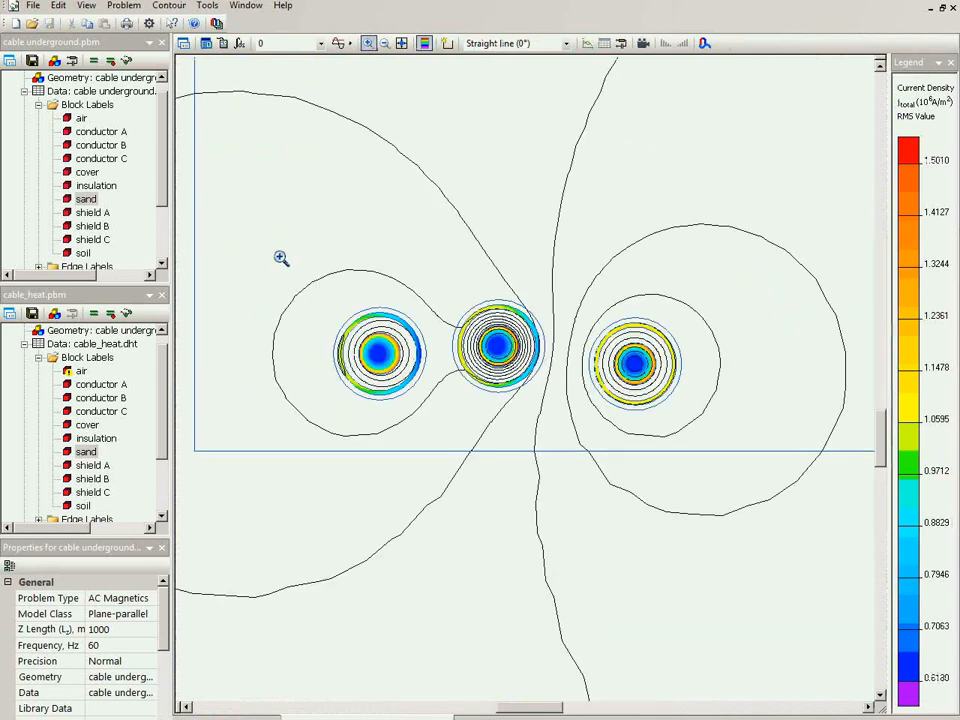
left_click_drag(280, 257, 718, 455)
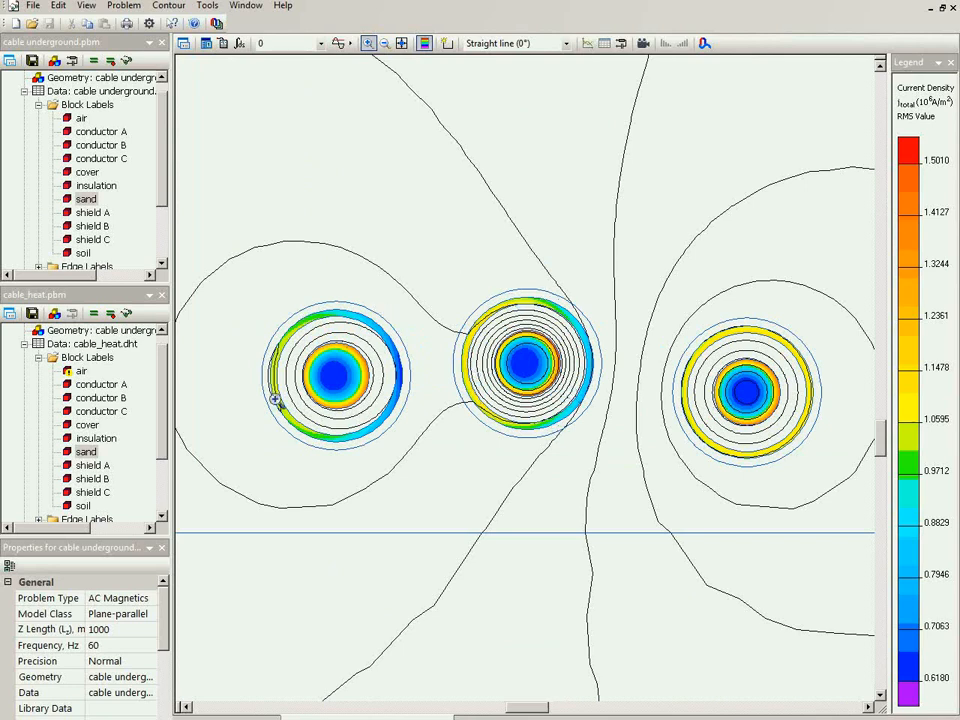
- Solve the cable_heat.pbm problem and examine the temperature map around the three cables
left_click(95, 313)
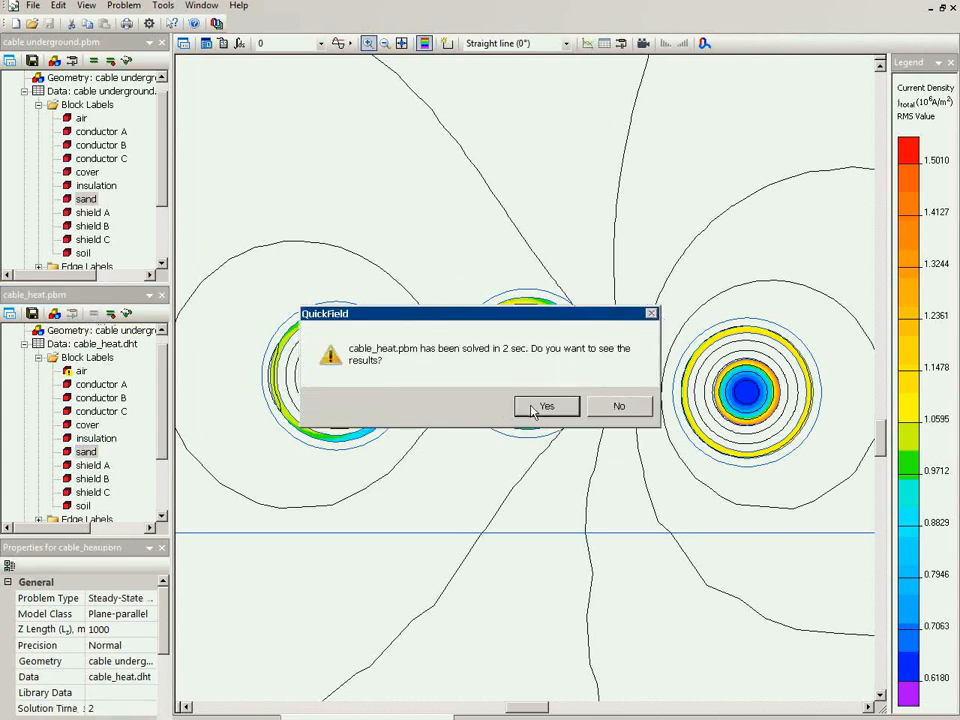
left_click(531, 404)
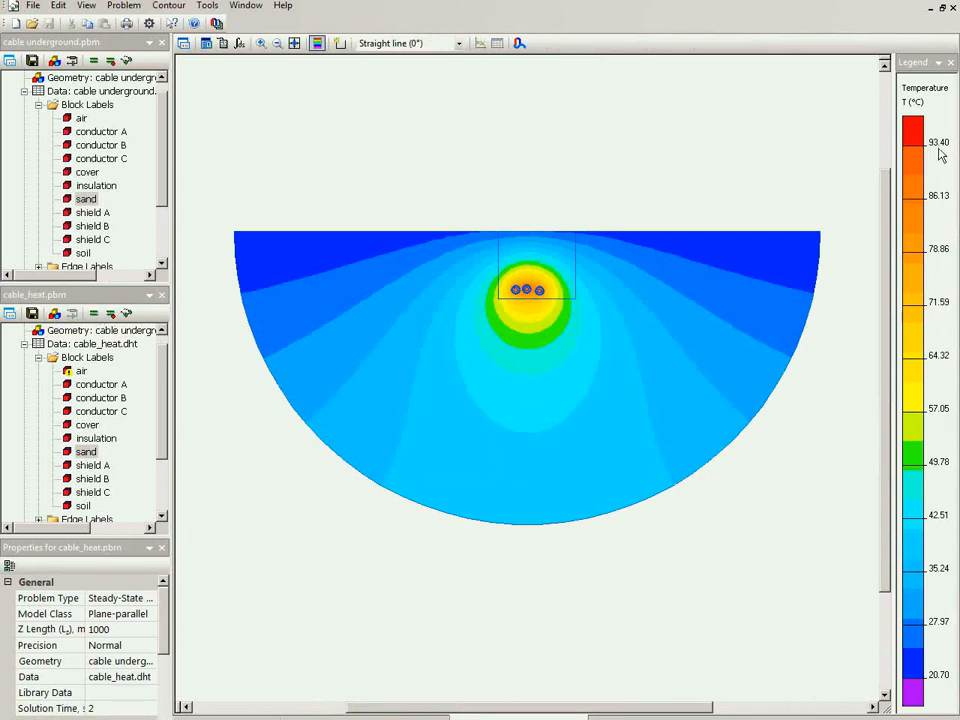
left_click(263, 44)
left_click_drag(491, 268, 573, 322)
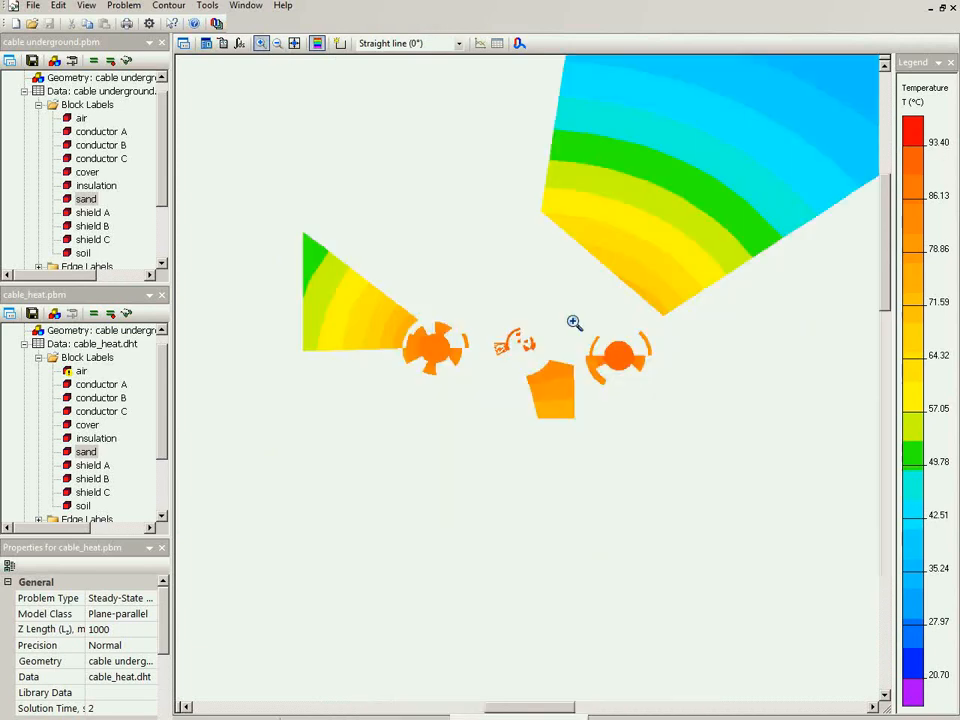
left_click_drag(364, 285, 701, 446)
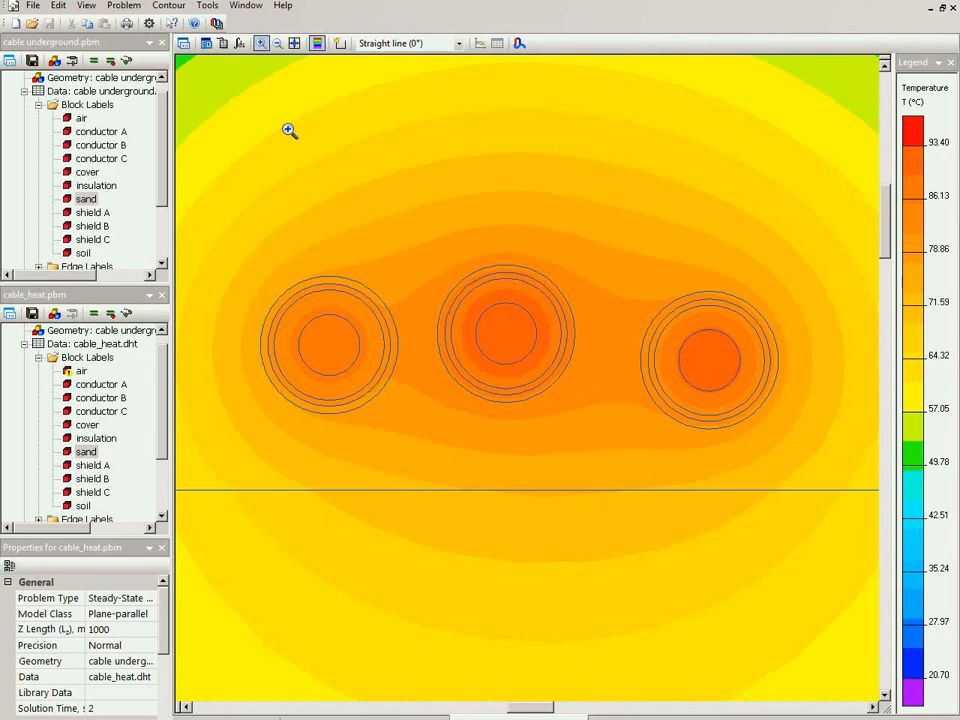
- Draw a straight-line contour across all three cables and plot the temperature along it
left_click(337, 44)
mouse_move(232, 336)
left_mouse_down()
mouse_move(821, 358)
mouse_move(821, 343)
mouse_move(814, 354)
mouse_move(707, 358)
mouse_move(537, 331)
mouse_move(591, 356)
mouse_move(797, 392)
mouse_move(806, 380)
left_mouse_up()
left_click(807, 378)
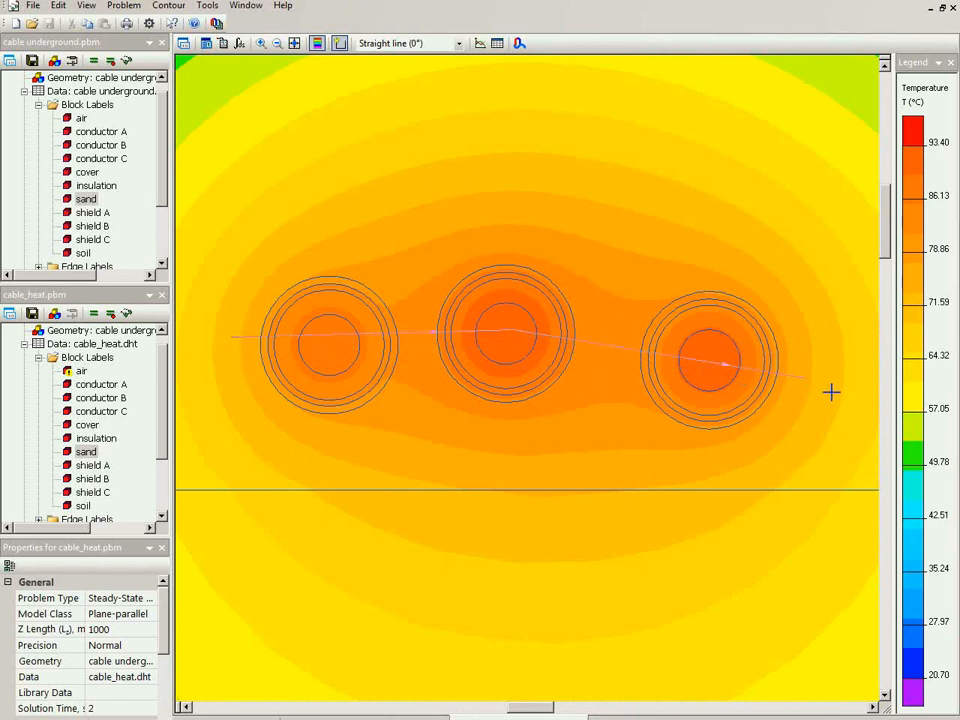
left_click(481, 43)
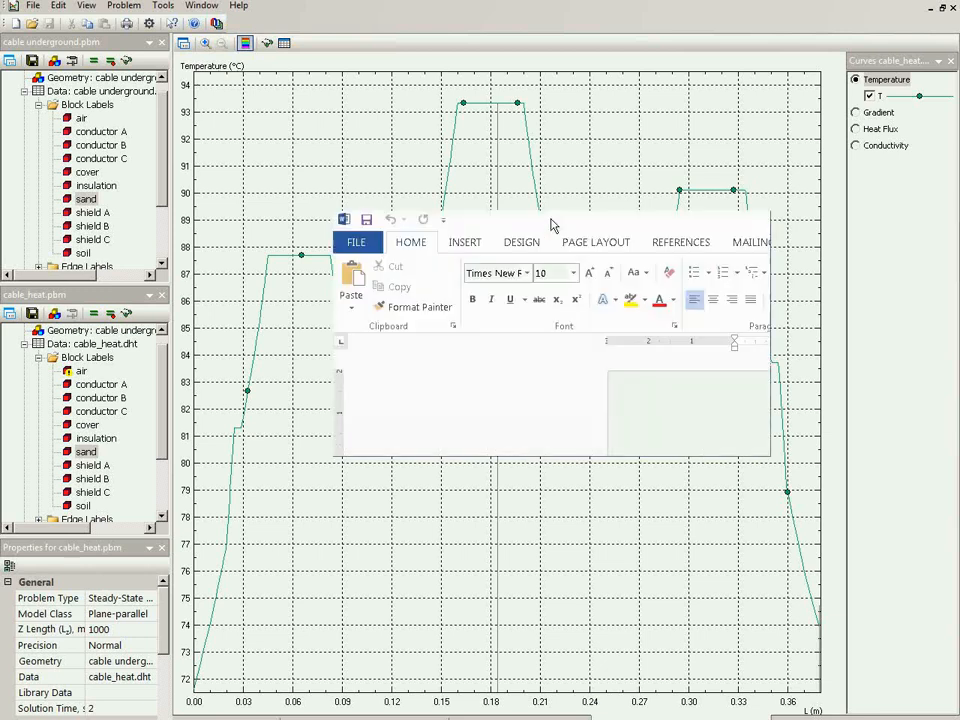
- Set up a blank, maximized Word document with its ribbon collapsed, and copy the temperature XY-plot as a picture in QuickField
double_click(552, 222)
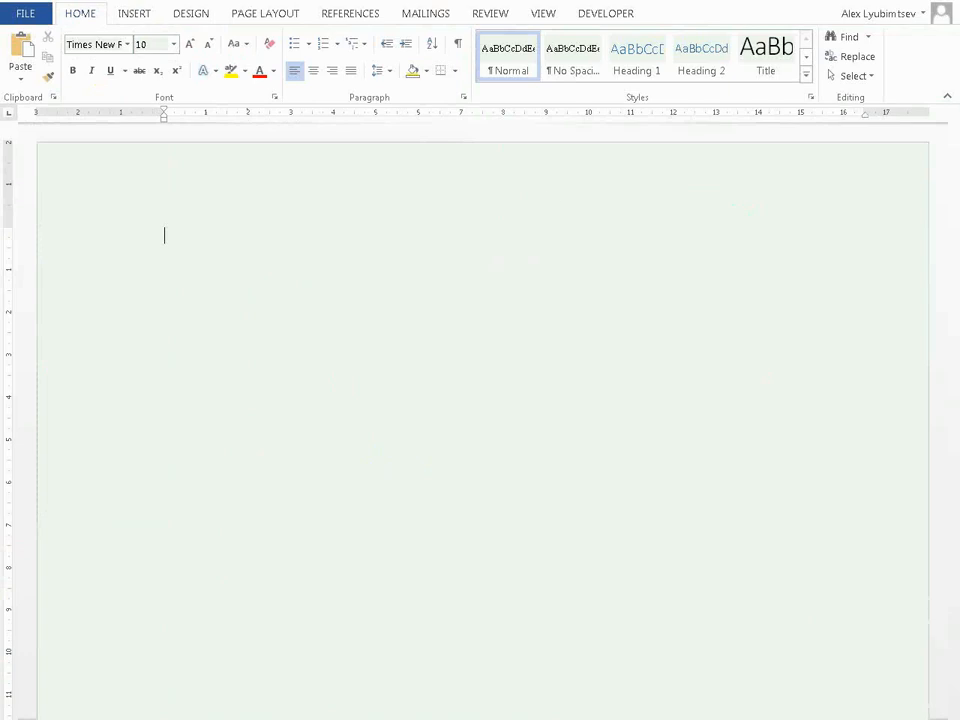
left_click(946, 97)
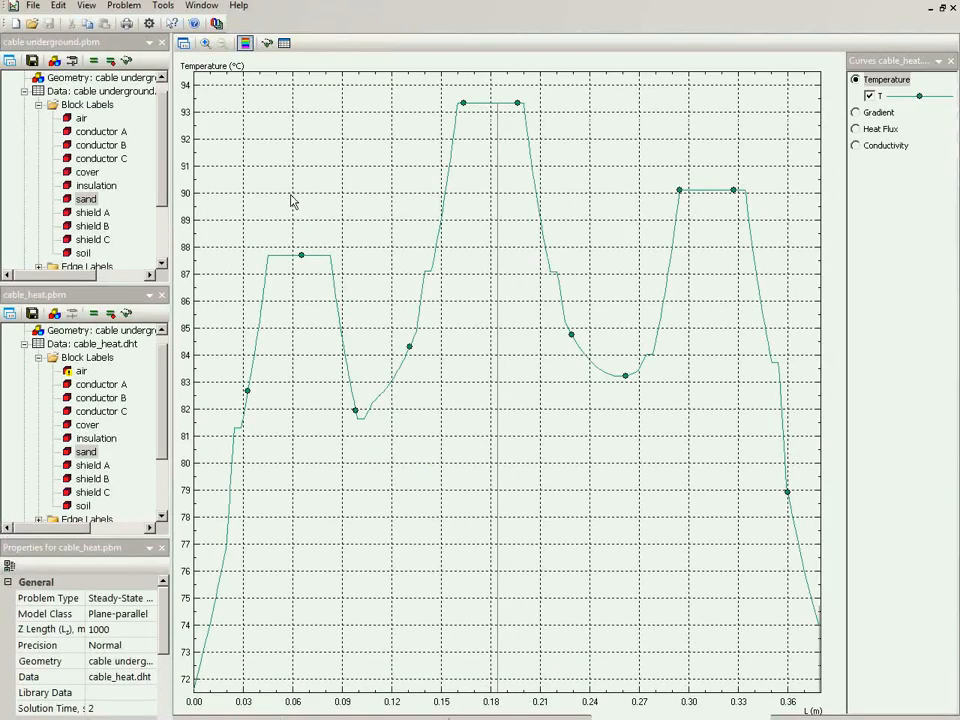
right_click(292, 198)
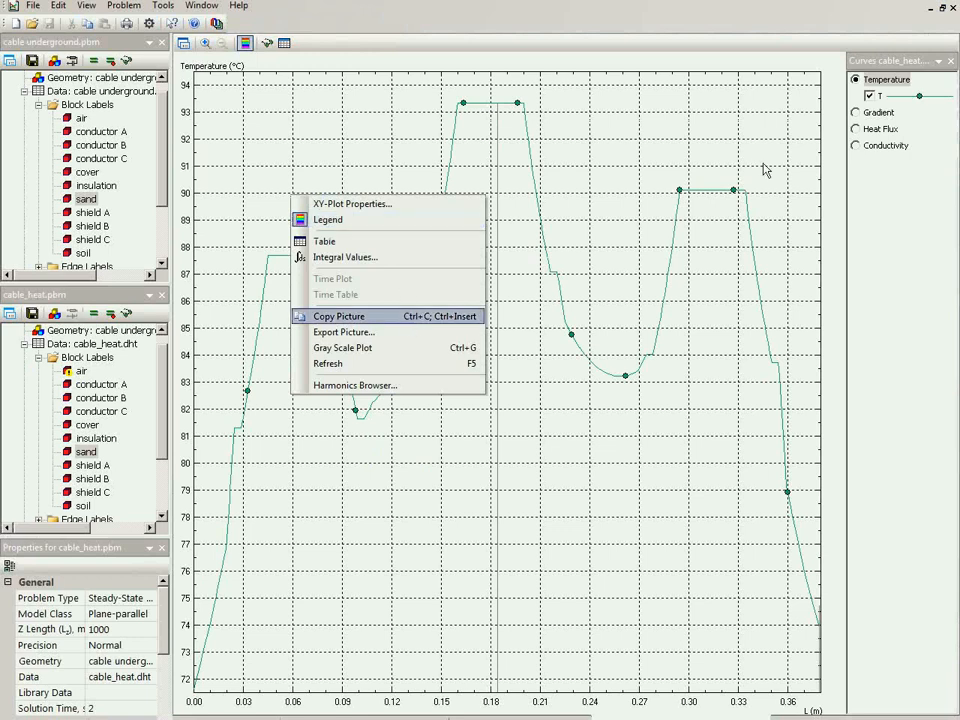
- Copy the temperature map around the three cables as a picture and paste it into the blank Word document
left_click(932, 10)
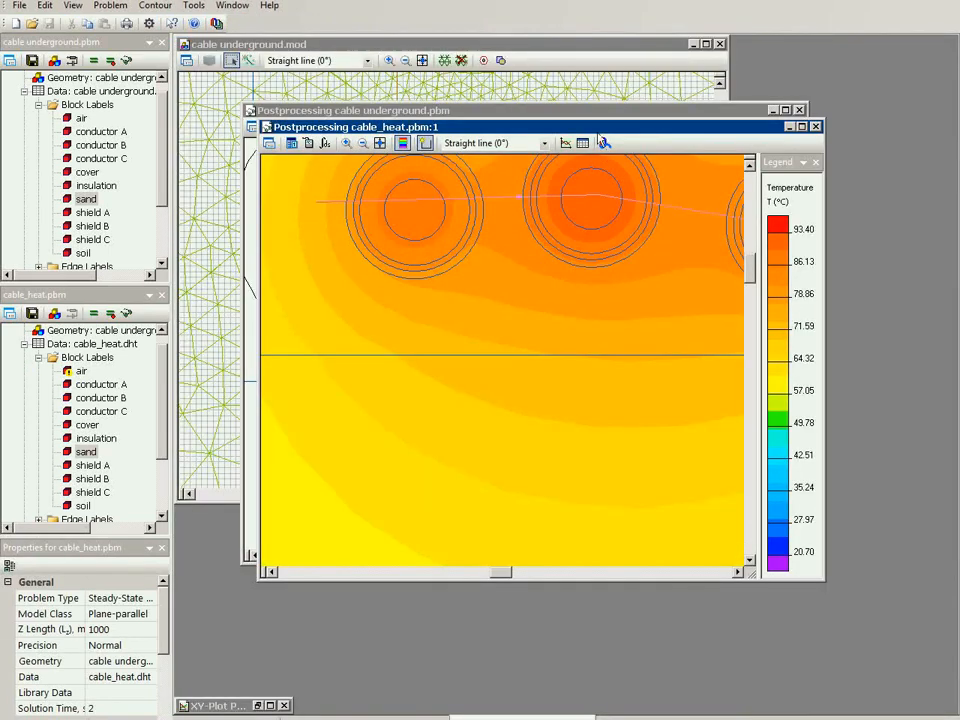
double_click(596, 127)
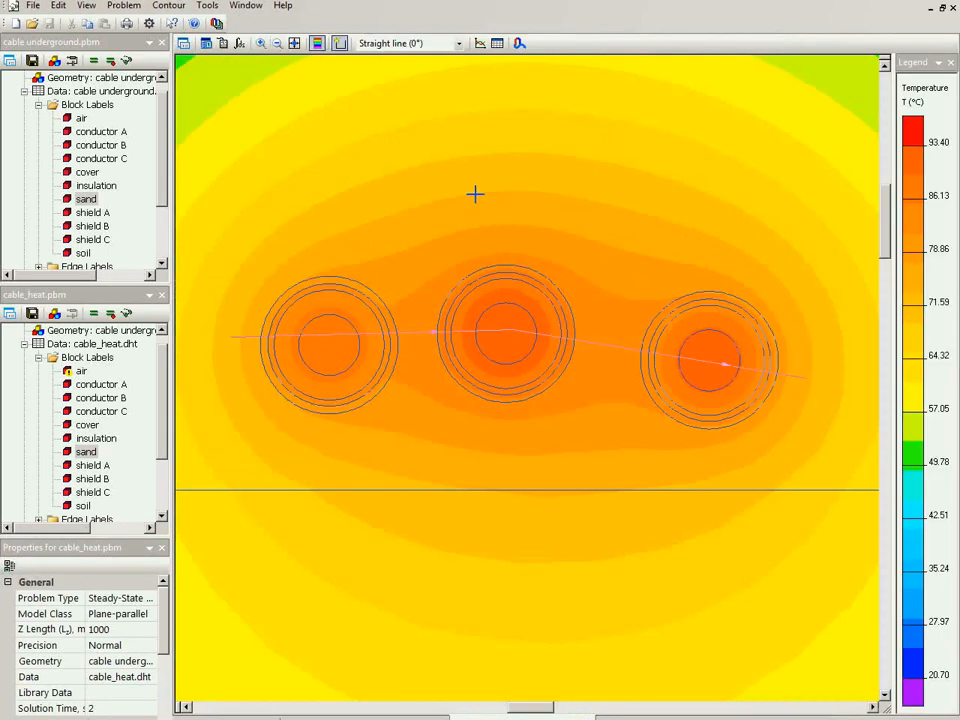
left_click(278, 44)
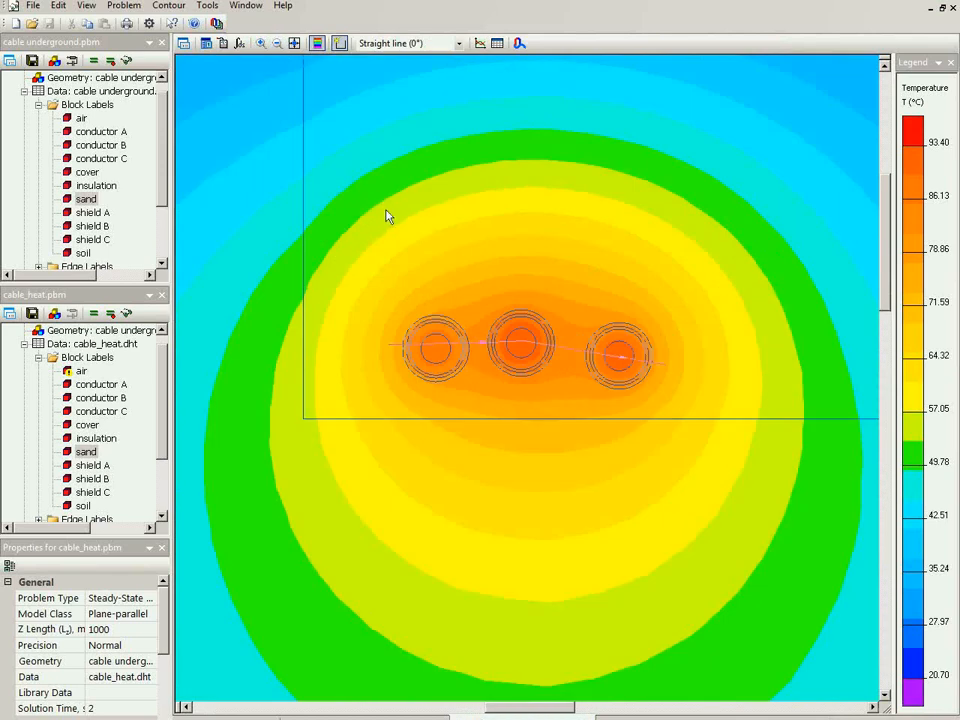
left_click(59, 6)
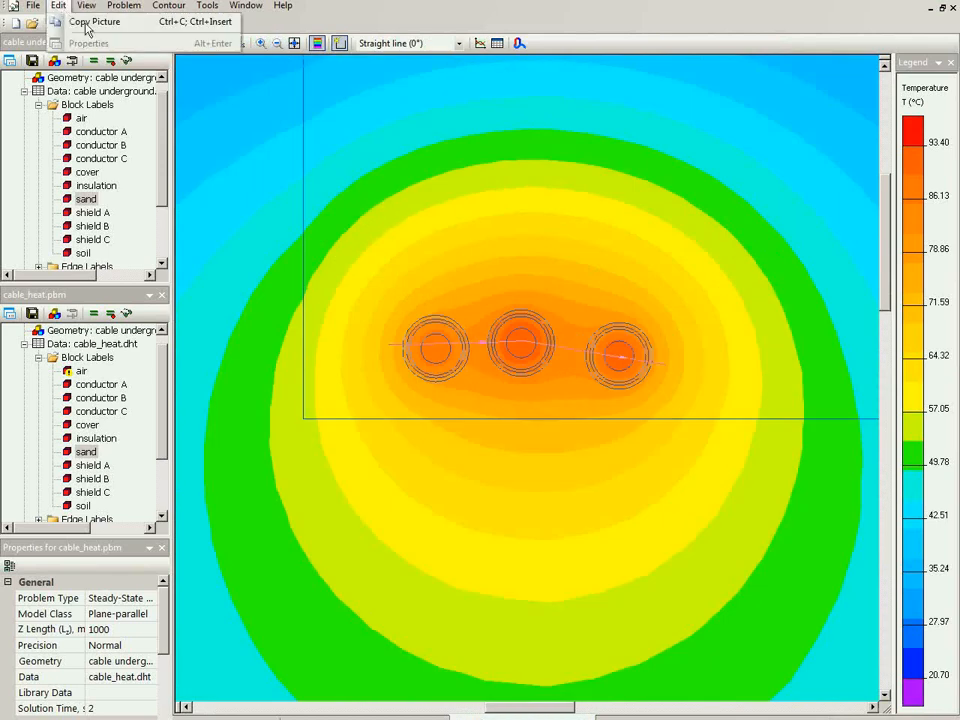
left_click(87, 27)
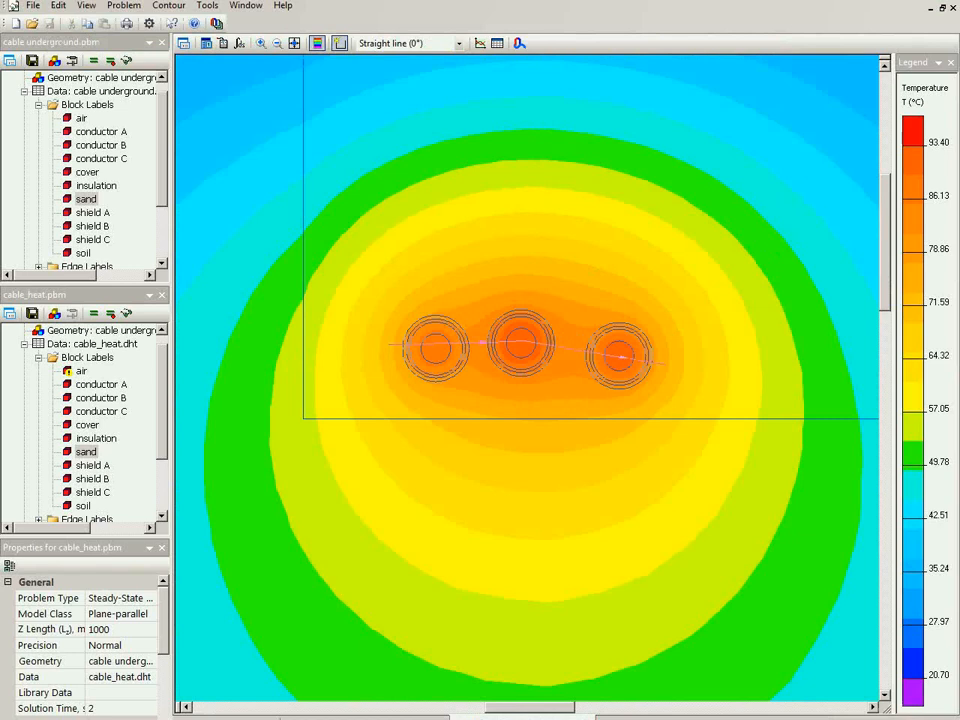
key("alt+Tab")
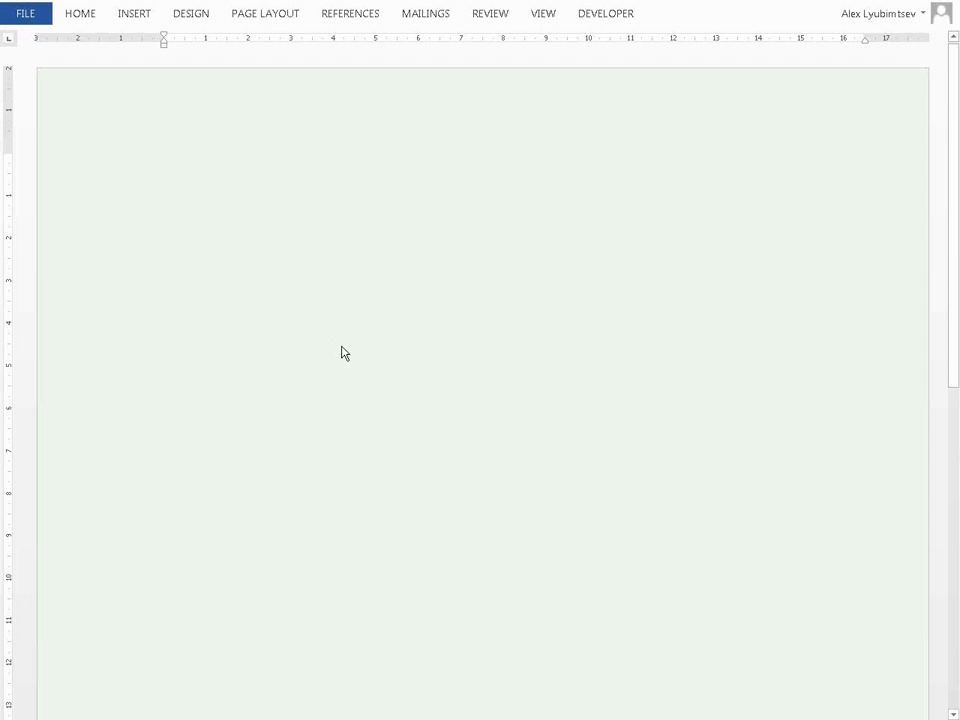
key("ctrl+v")
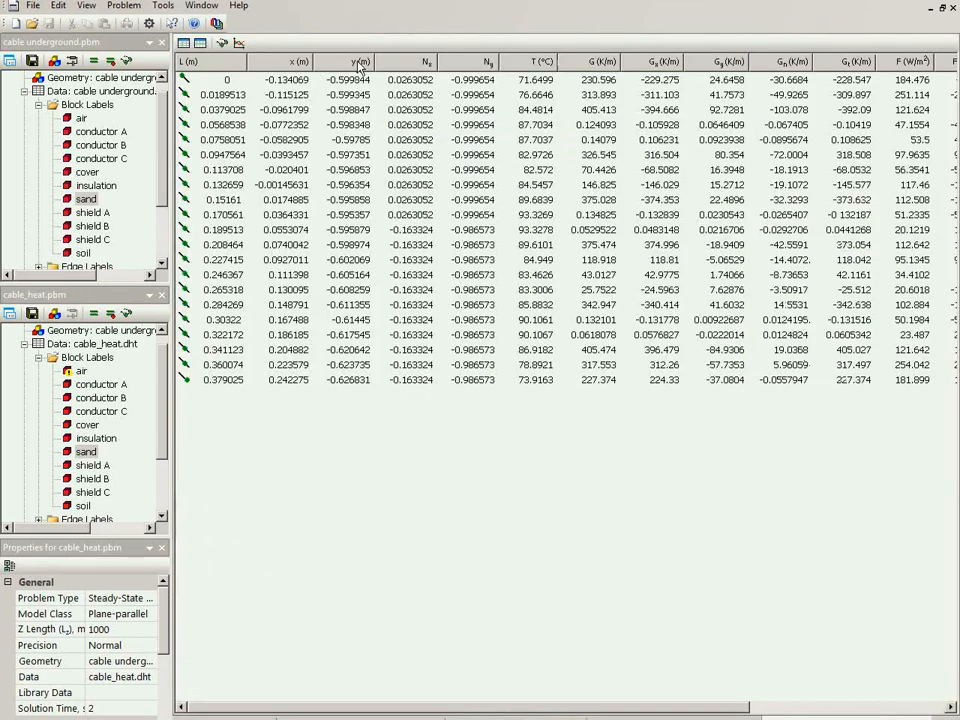
- Select all rows of the contour's results table in QuickField, from L = 0 to 0.379025 m
left_click(238, 82)
key("shift+Down")
key("shift+Down")
key("shift+Down")
key("shift+Down")
key("shift+Down")
key("shift+Down")
key("shift+Down")
key("shift+Down")
key("shift+Down")
key("shift+Down")
key("shift+Down")
key("shift+Down")
key("shift+Down")
key("shift+Down")
key("shift+Down")
key("shift+Down")
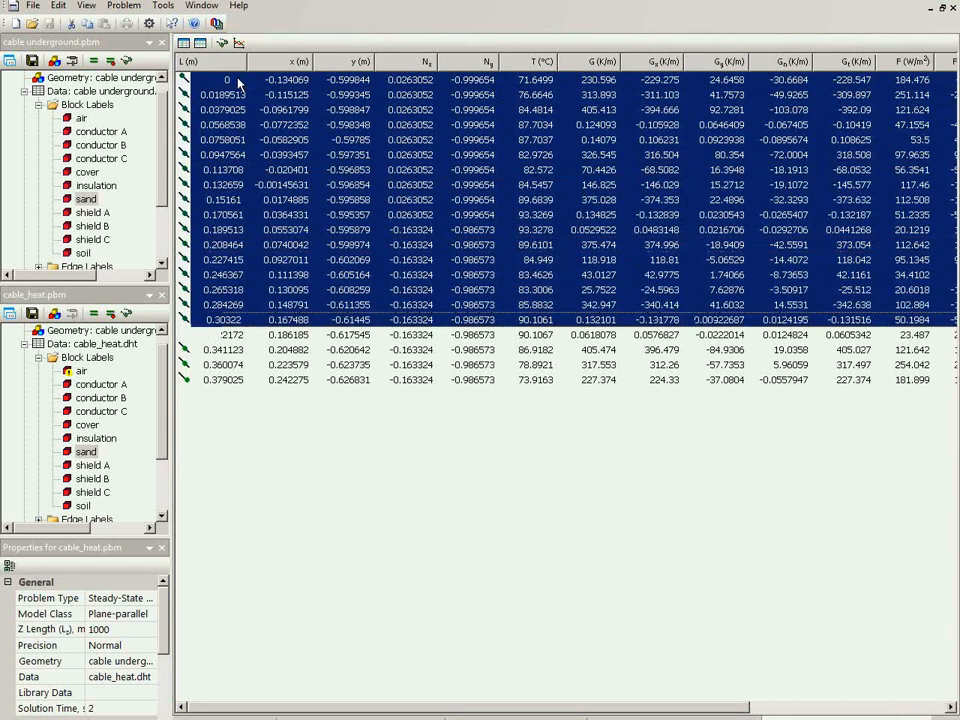
key("shift+Down")
key("shift+Down")
key("shift+Down")
key("shift+Down")
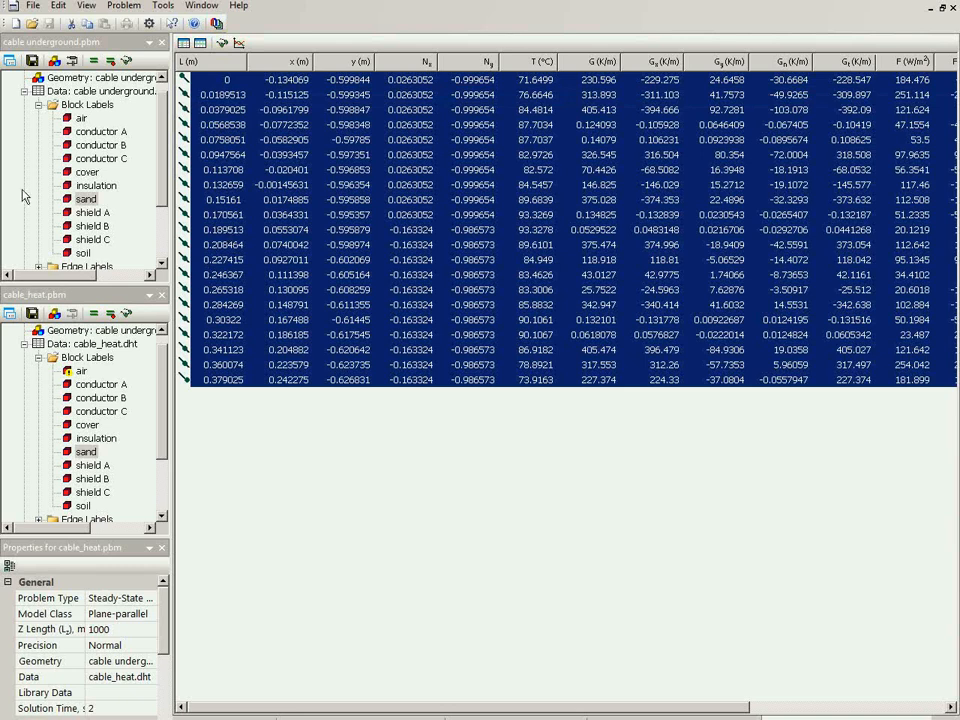
- Switch to a blank Excel sheet and paste the contour's results table starting at cell B2
left_click_drag(21, 190, 535, 223)
double_click(533, 222)
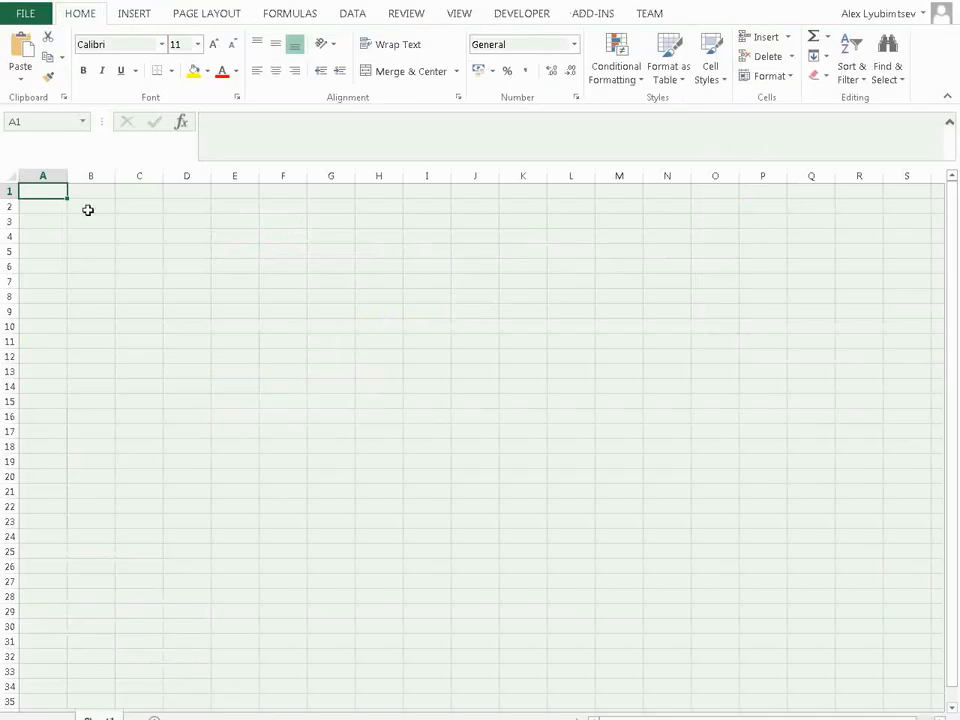
left_click(88, 207)
key("ctrl+v")
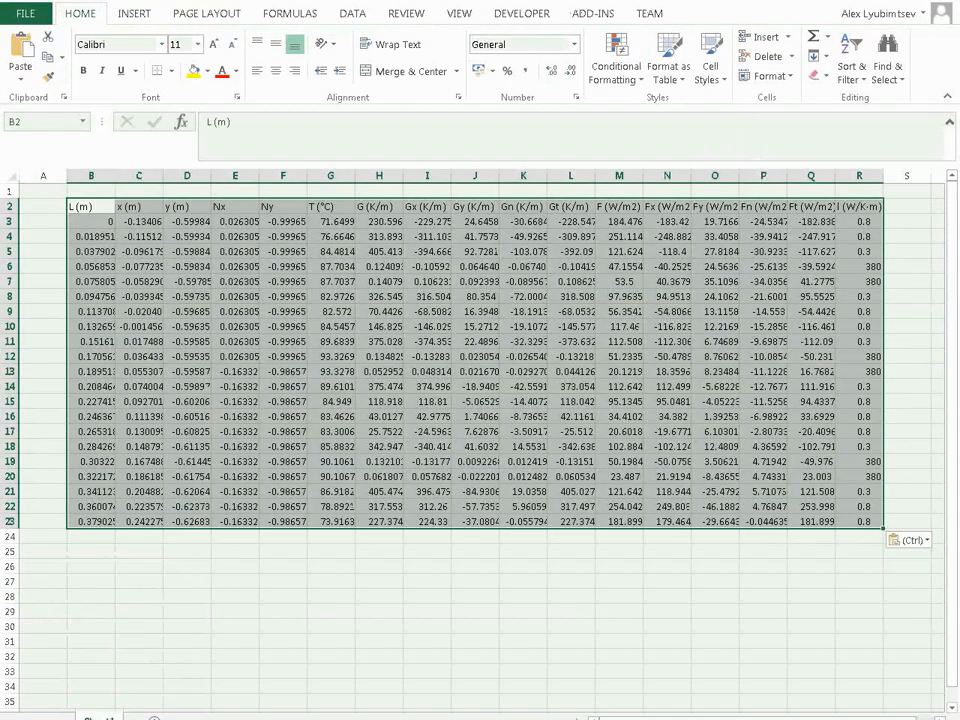
left_click(140, 576)
key("Escape")
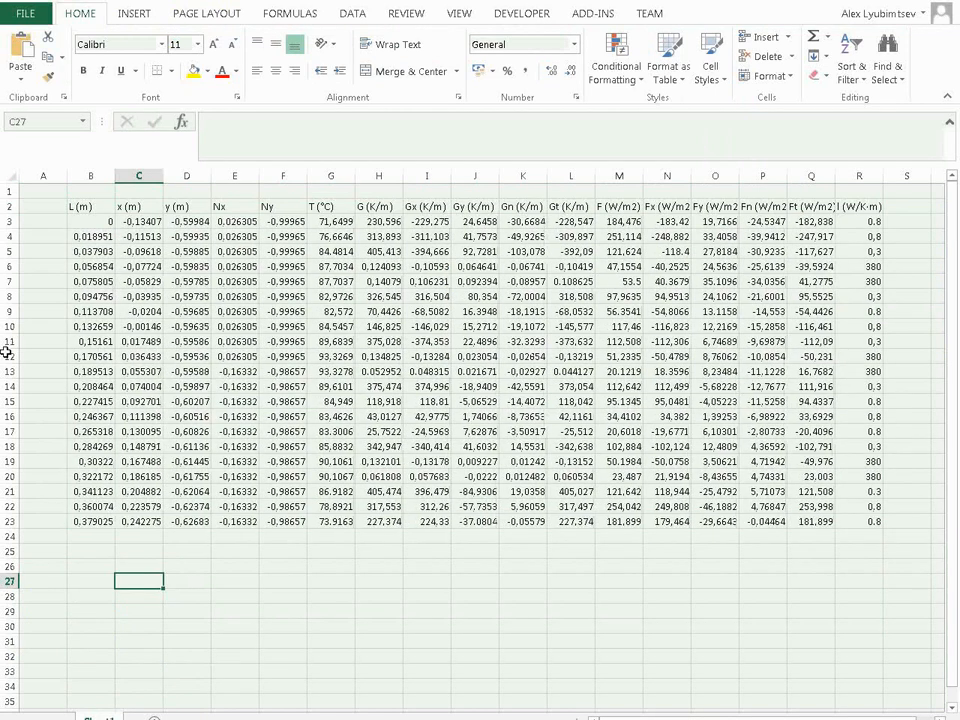
- Clear the table data in C2:F23 and H2:R23, leaving only the L (m) and T (°C) columns
left_click_drag(137, 207, 270, 521)
key("Delete")
left_click_drag(379, 207, 865, 521)
key("Delete")
- Insert a scatter chart with straight lines and markers from B3:G23 and move it clear of the temperature column
left_click_drag(79, 222, 345, 521)
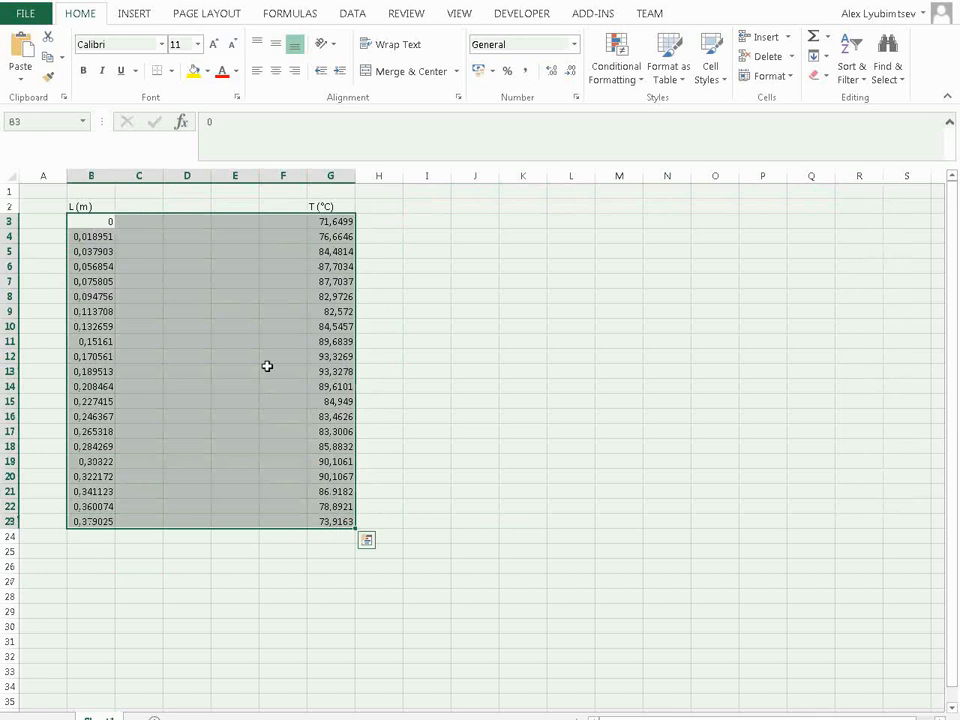
left_click(139, 19)
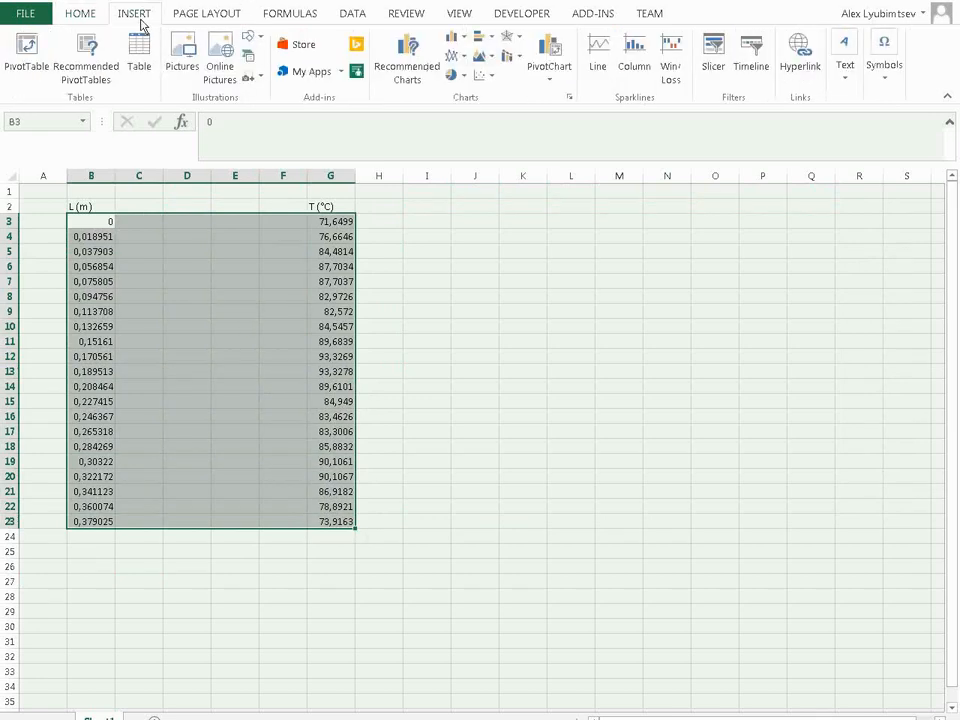
left_click(485, 77)
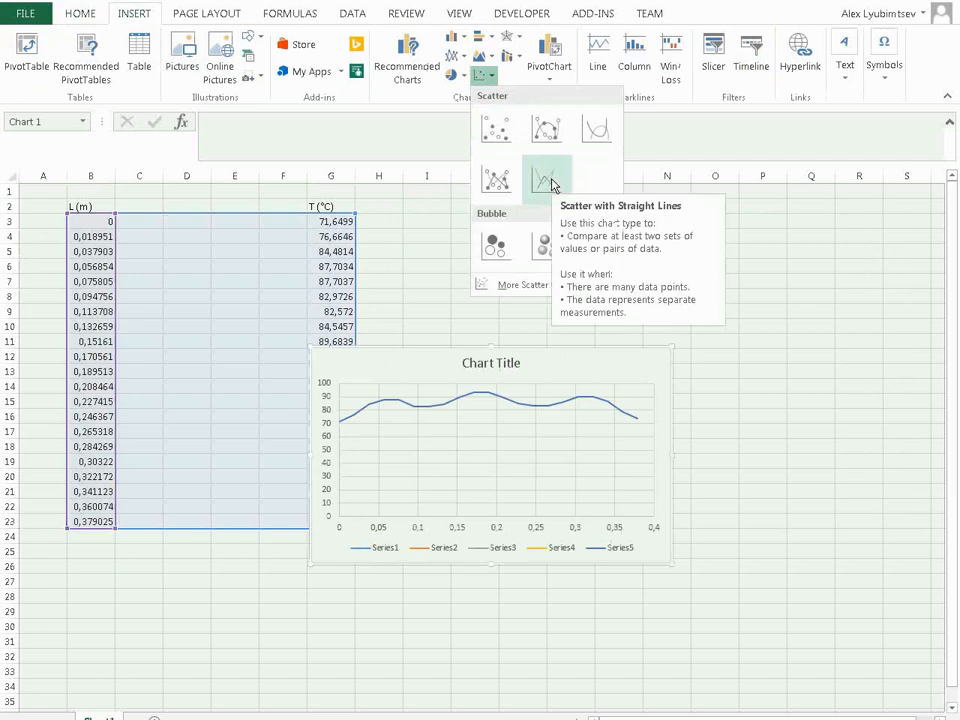
left_click(498, 180)
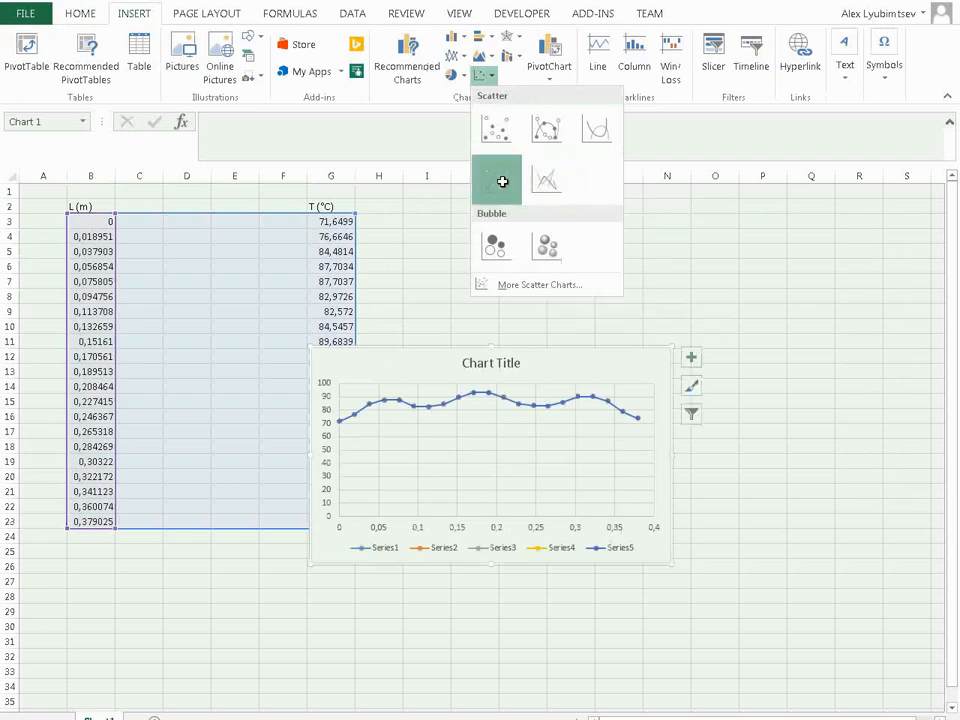
left_click(707, 521)
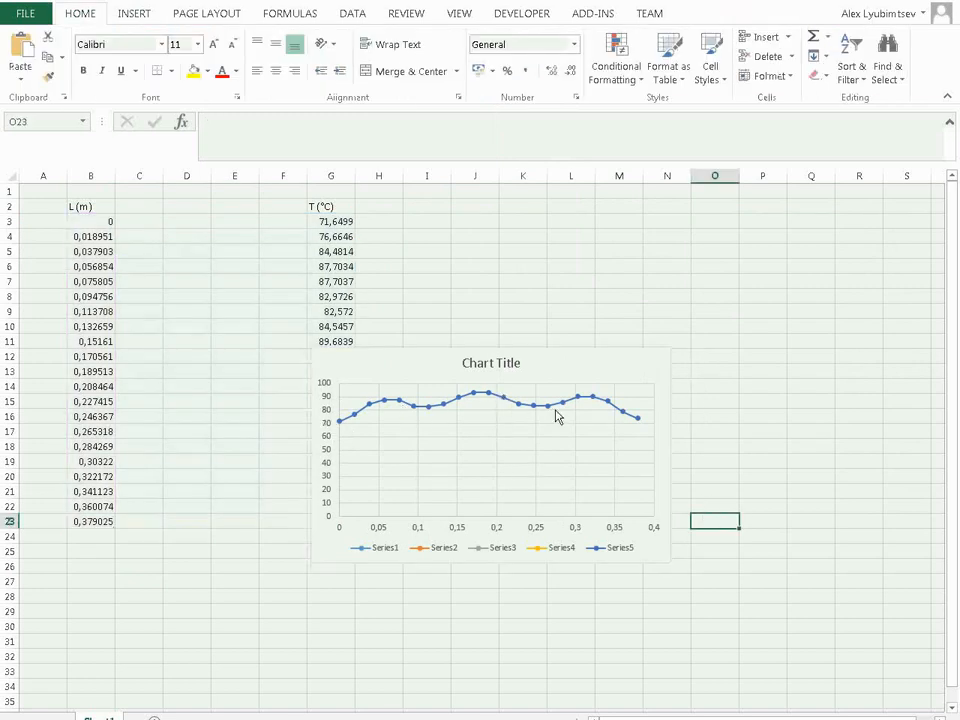
left_click(429, 369)
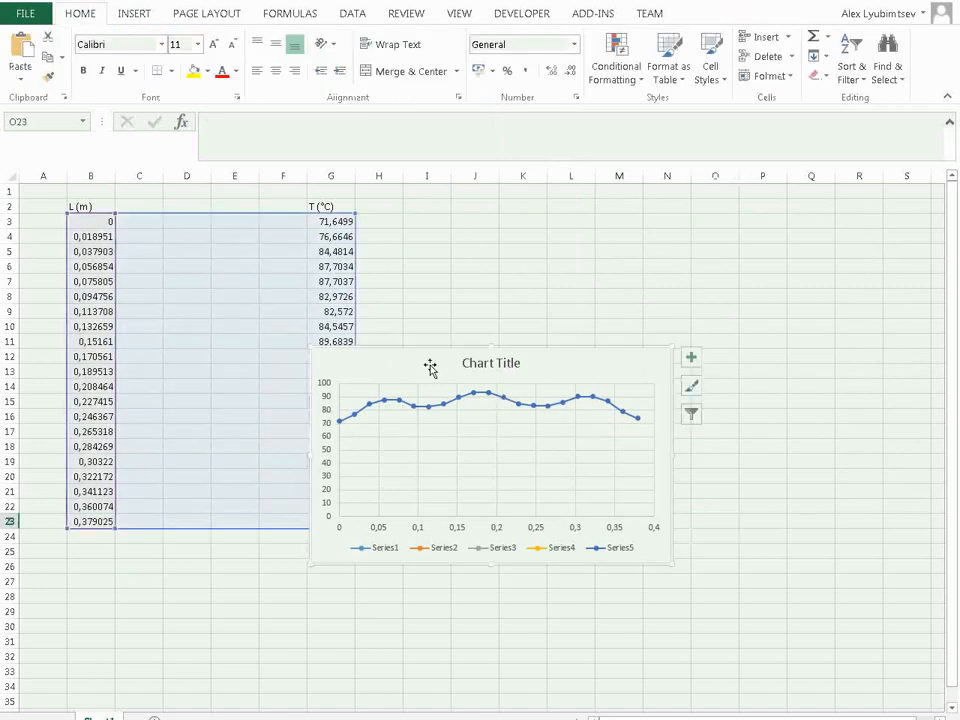
left_click_drag(418, 347, 500, 346)
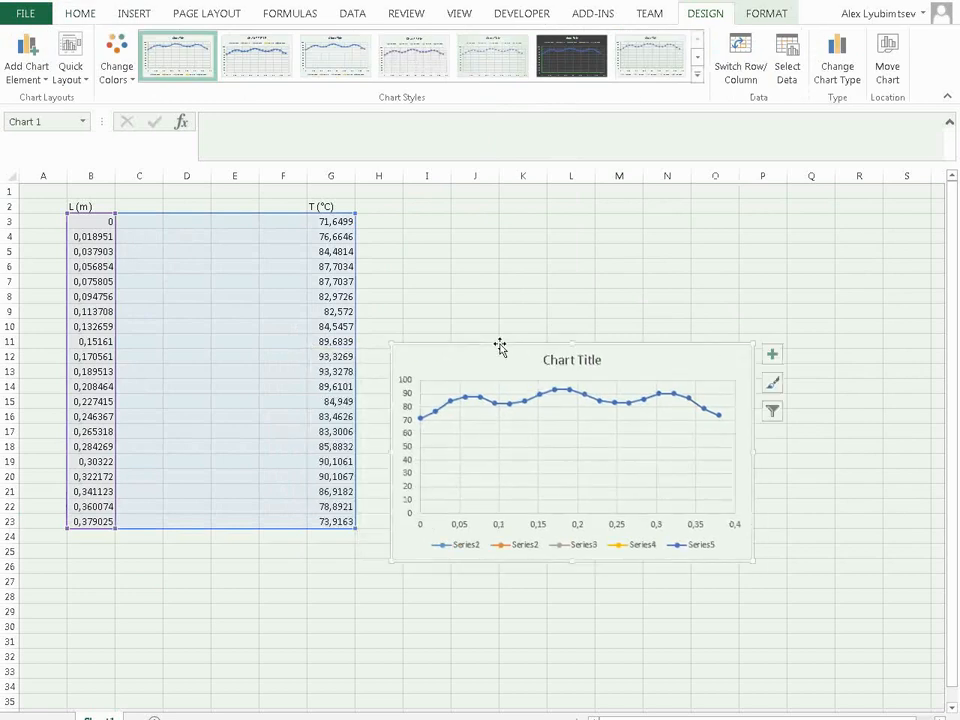